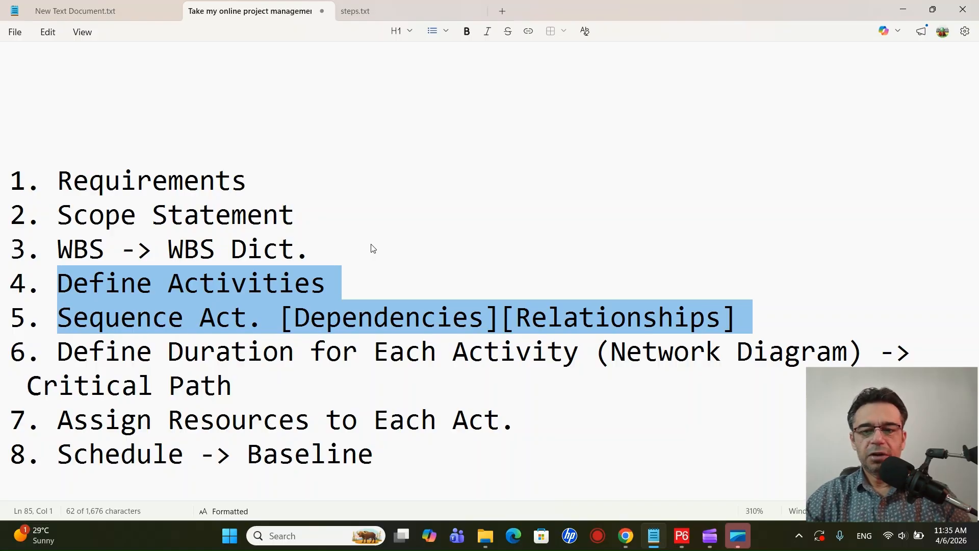
Step: Review the planning steps in the notes from Define Activities through Schedule -> Baseline
{"action": "key", "text": "shift+Down"}
{"action": "key", "text": "shift+Right"}
{"action": "key", "text": "shift+Right"}
{"action": "key", "text": "shift+Right"}
{"action": "key", "text": "shift+Right"}
{"action": "key", "text": "shift+Right"}
{"action": "key", "text": "shift+Right"}
{"action": "key", "text": "shift+Right"}
{"action": "key", "text": "shift+Right"}
{"action": "key", "text": "shift+Right"}
{"action": "key", "text": "shift+Right"}
{"action": "key", "text": "shift+Right"}
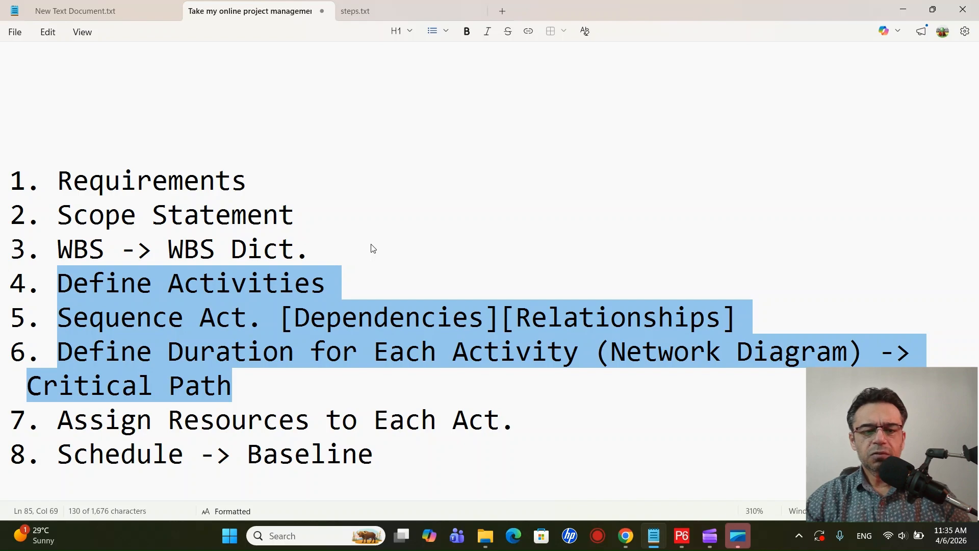
{"action": "key", "text": "shift+Down"}
{"action": "key", "text": "shift+Left"}
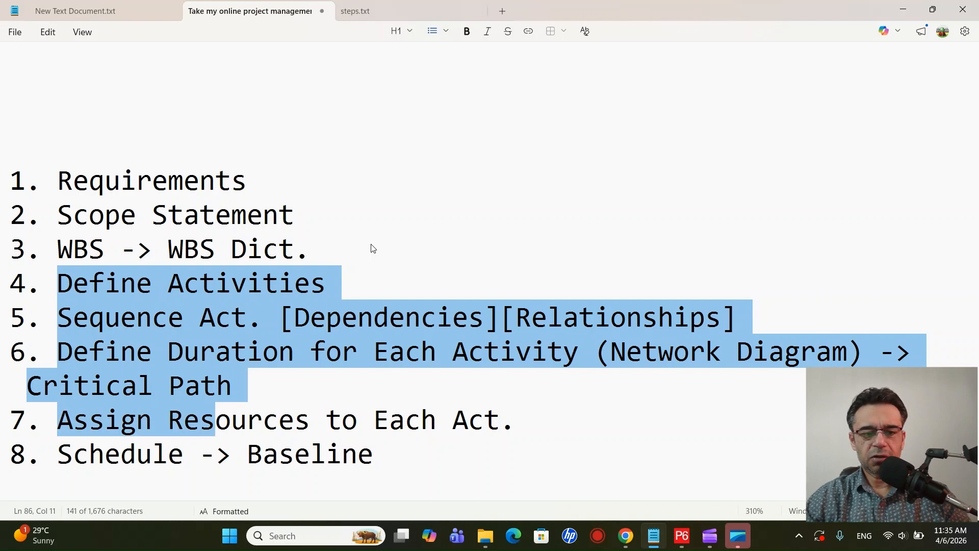
{"action": "key", "text": "shift+Down"}
{"action": "key", "text": "shift+Right"}
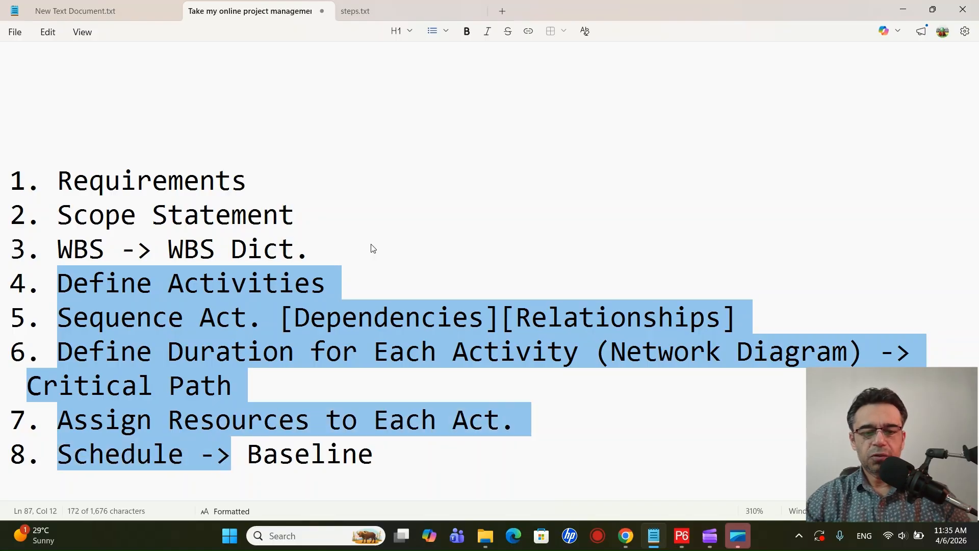
{"action": "key", "text": "shift+Right"}
{"action": "key", "text": "shift+Right"}
{"action": "key", "text": "shift+Right"}
{"action": "key", "text": "shift+Right"}
{"action": "key", "text": "shift+Right"}
{"action": "key", "text": "shift+Right"}
{"action": "key", "text": "shift+Right"}
{"action": "key", "text": "shift+Right"}
{"action": "key", "text": "shift+Right"}
{"action": "key", "text": "shift+Up"}
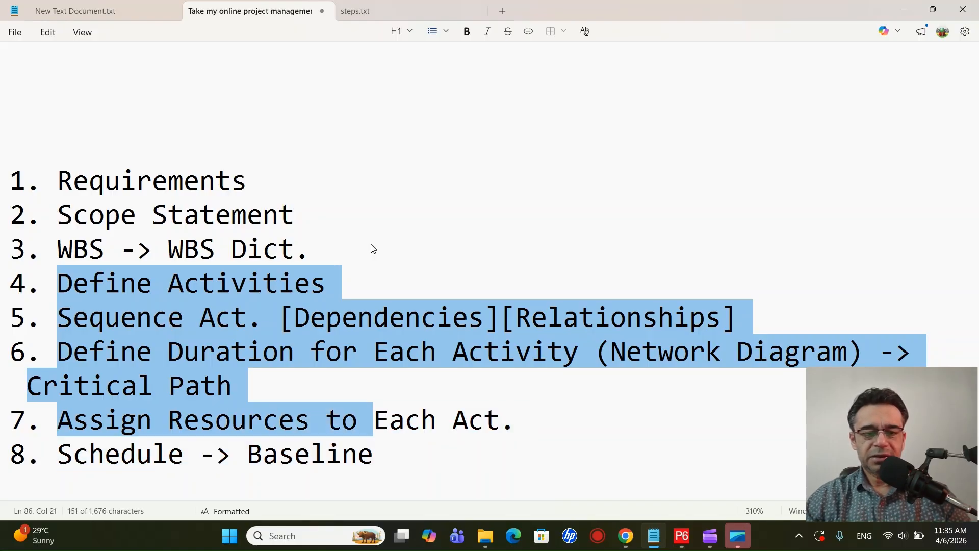
{"action": "key", "text": "shift+Up"}
{"action": "key", "text": "Up"}
{"action": "key", "text": "Up"}
{"action": "key", "text": "Up"}
{"action": "key", "text": "Up"}
{"action": "key", "text": "Up"}
{"action": "key", "text": "Up"}
{"action": "key", "text": "Down"}
{"action": "key", "text": "Down"}
{"action": "key", "text": "Down"}
{"action": "key", "text": "Down"}
{"action": "key", "text": "Down"}
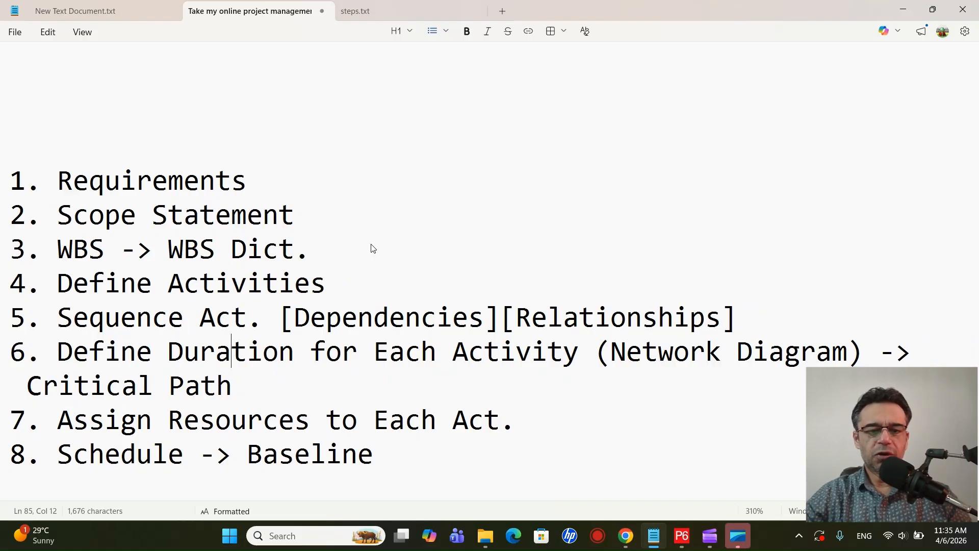
{"action": "key", "text": "End"}
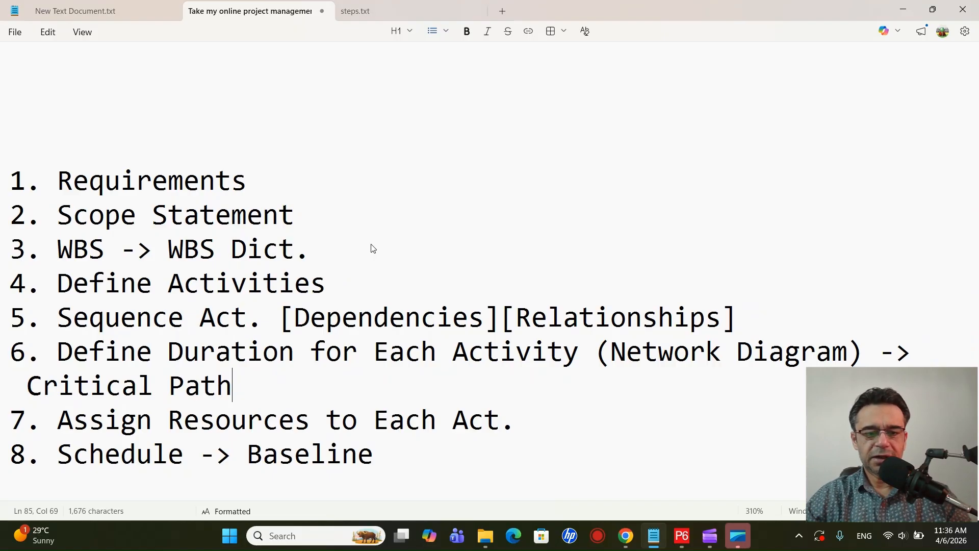
{"action": "left_click", "coordinate": [453, 251]}
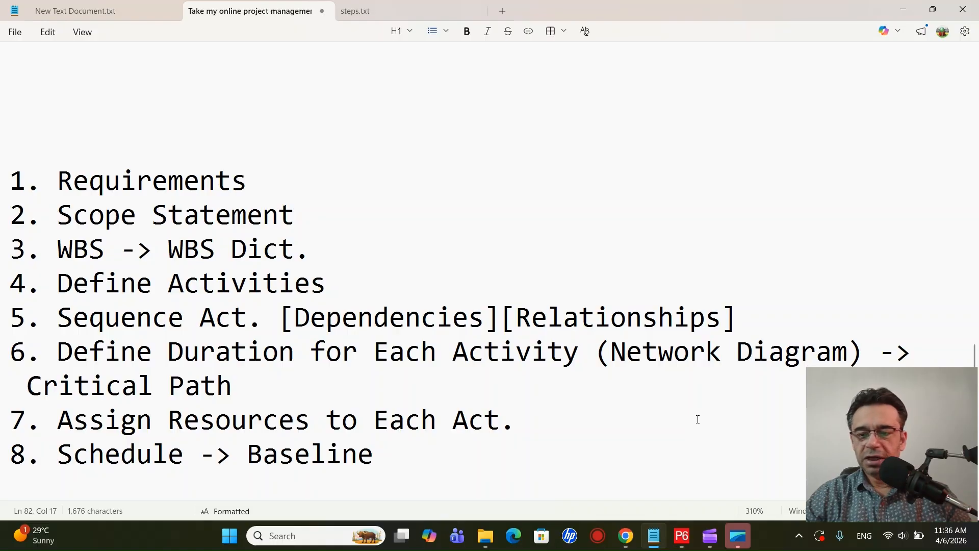
Step: Switch to Primavera P6 and set the original budget of the Software WBS element to SR20,000
{"action": "left_click", "coordinate": [683, 536]}
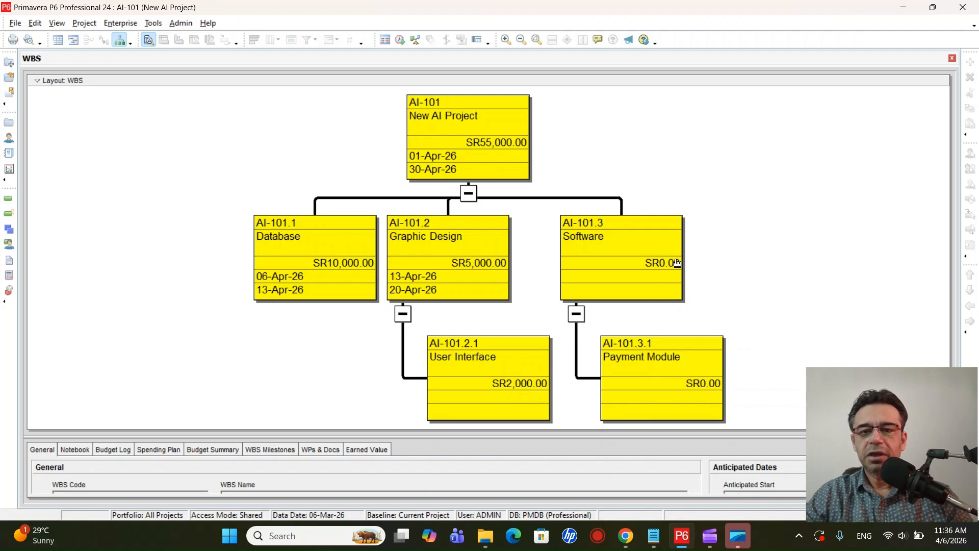
{"action": "left_click", "coordinate": [637, 255]}
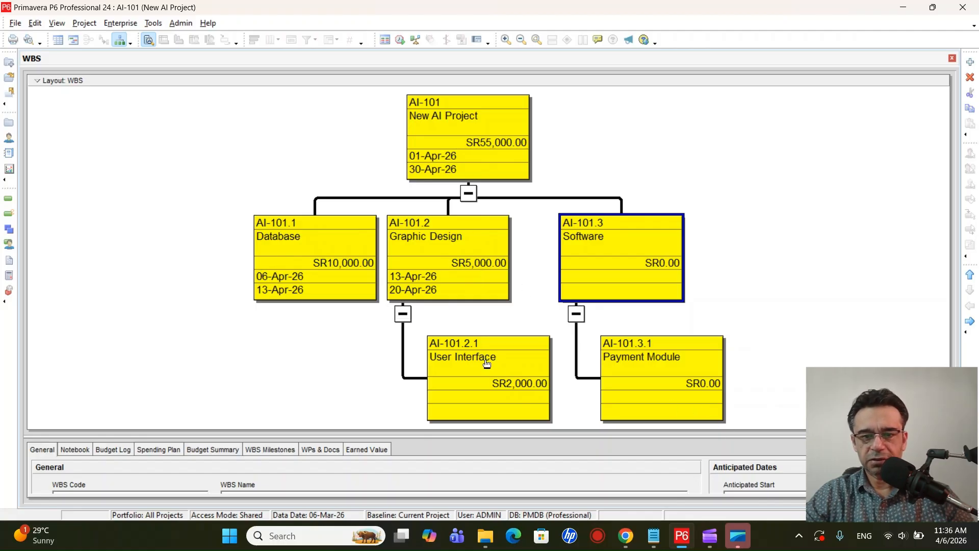
{"action": "left_click_drag", "start_coordinate": [579, 435], "coordinate": [578, 332]}
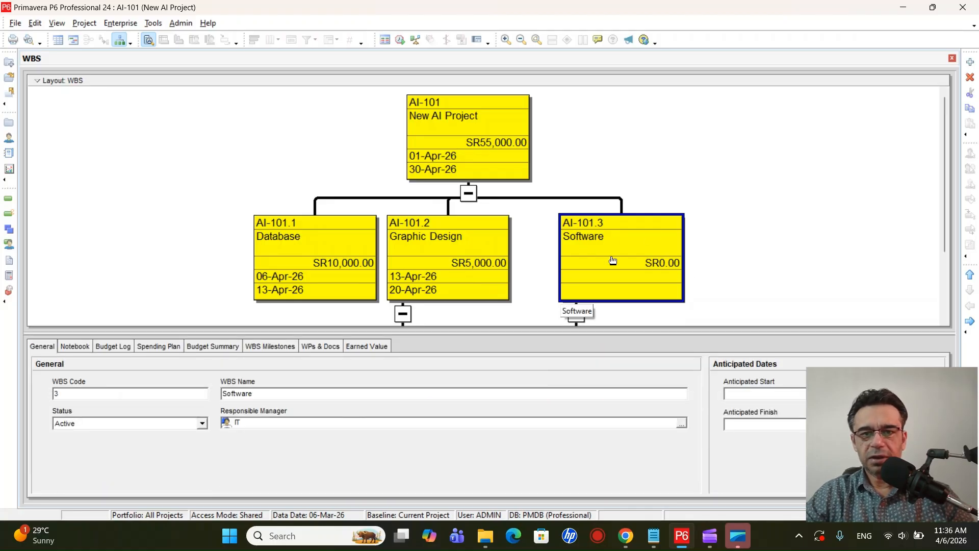
{"action": "left_click", "coordinate": [203, 347]}
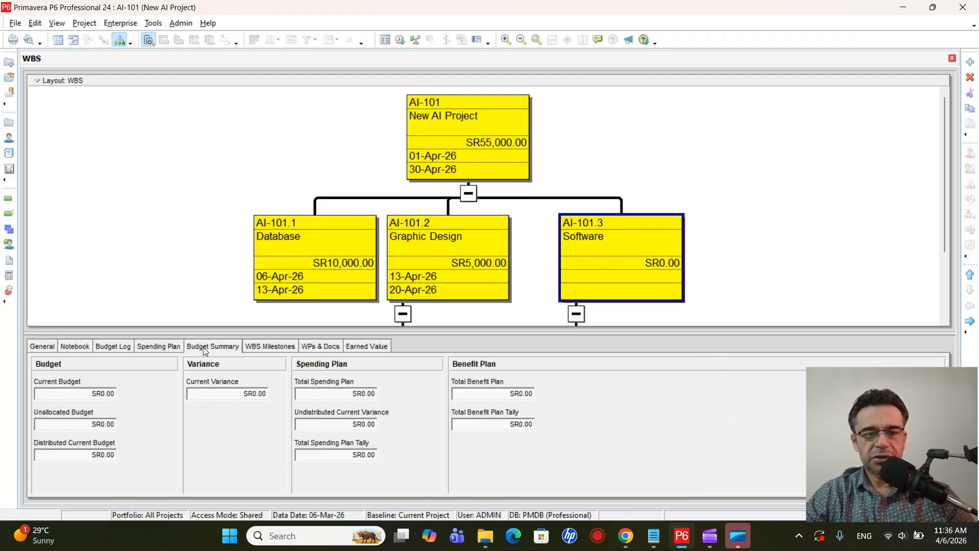
{"action": "left_click", "coordinate": [112, 348]}
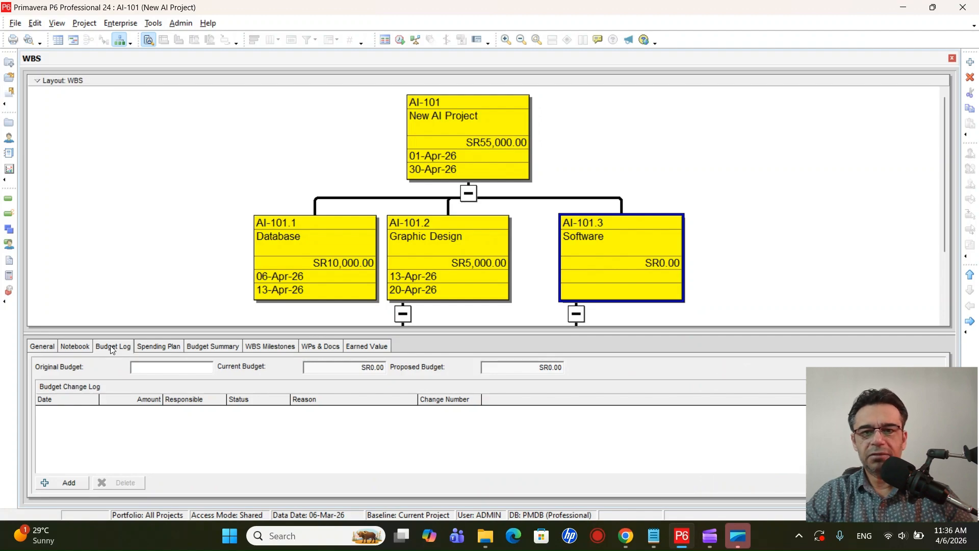
{"action": "left_click", "coordinate": [172, 368]}
{"action": "type", "text": "20,000"}
{"action": "key", "text": "Return"}
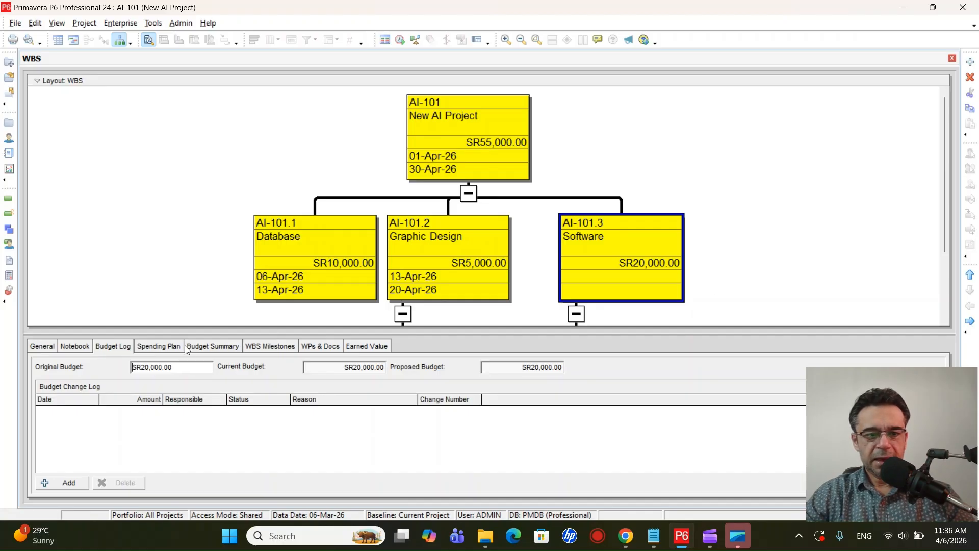
Step: Set the original budget of the Payment Module WBS element under Software to SR15,000
{"action": "left_click", "coordinate": [945, 321]}
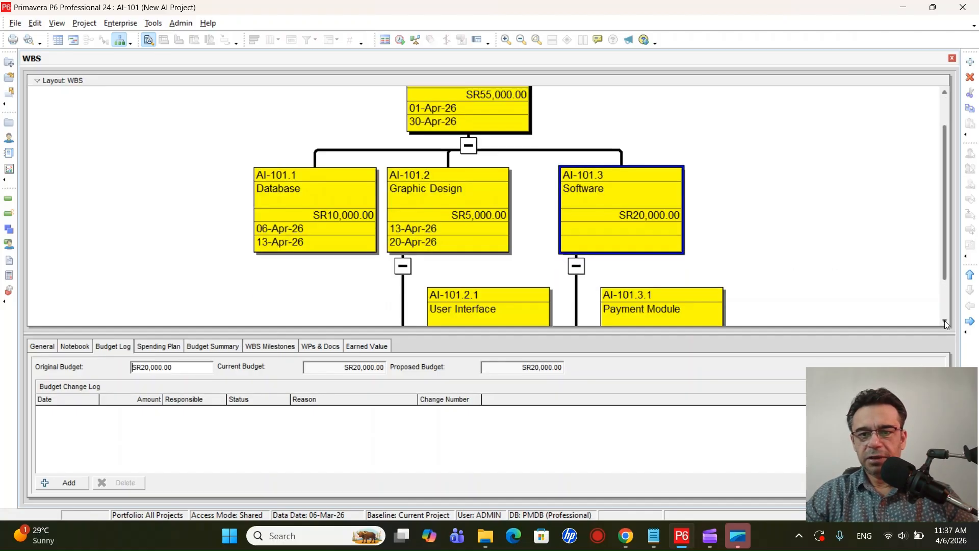
{"action": "left_click", "coordinate": [944, 321]}
{"action": "left_click", "coordinate": [670, 263]}
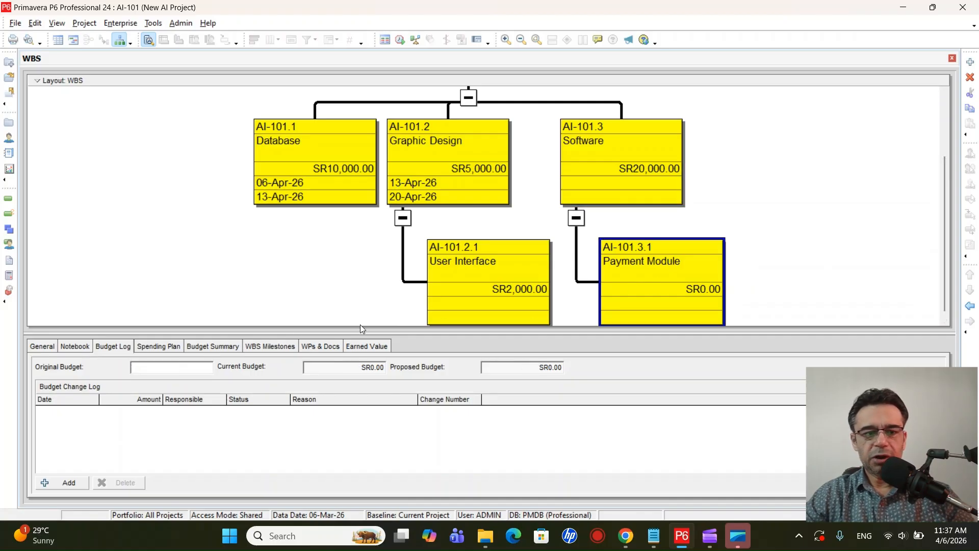
{"action": "left_click", "coordinate": [175, 366]}
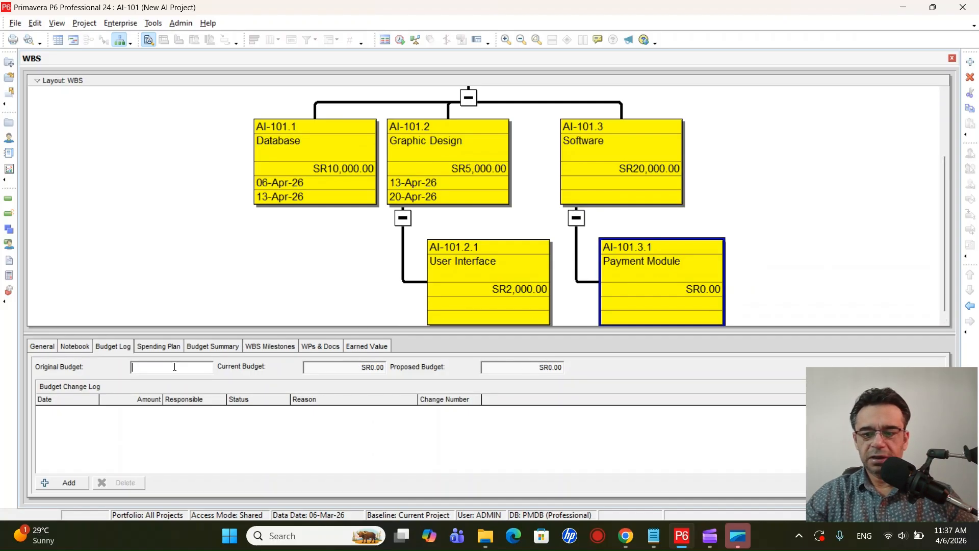
{"action": "type", "text": "15000"}
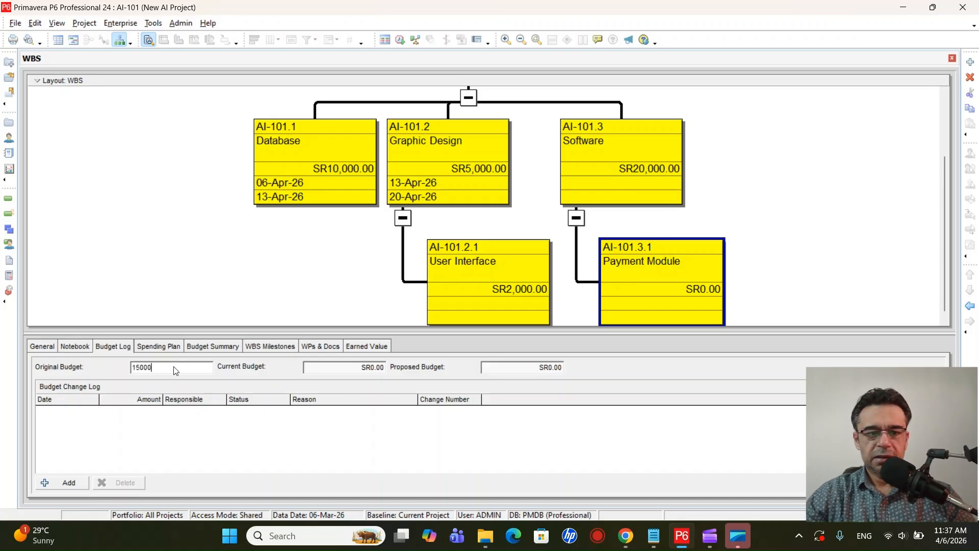
{"action": "key", "text": "Return"}
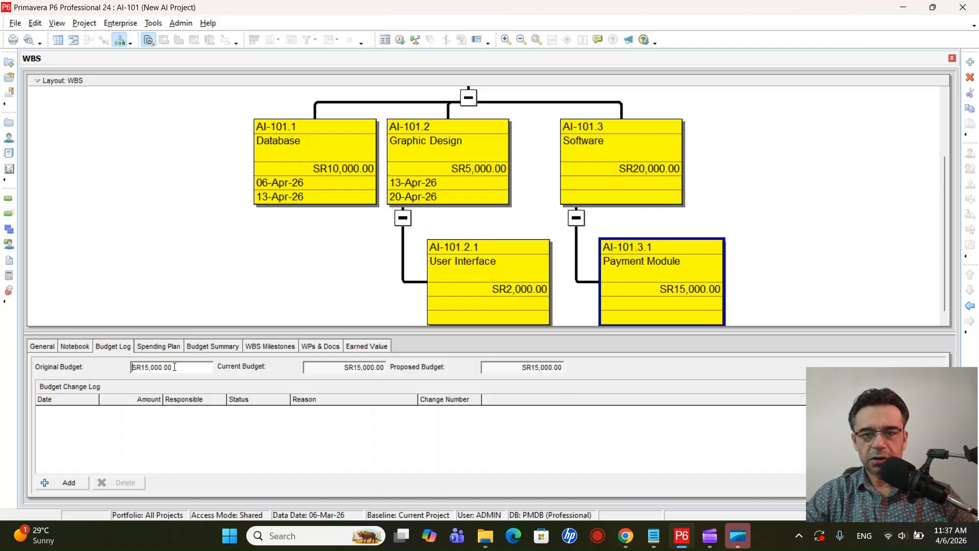
Step: Examine the budget summaries of the Software and Payment Module WBS elements
{"action": "left_click", "coordinate": [615, 161]}
{"action": "left_click", "coordinate": [204, 348]}
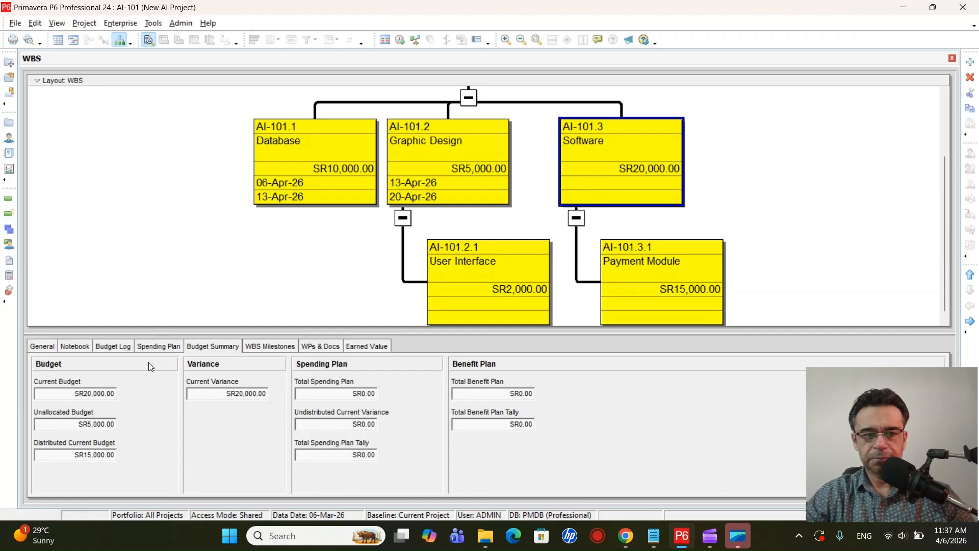
{"action": "left_click", "coordinate": [646, 269]}
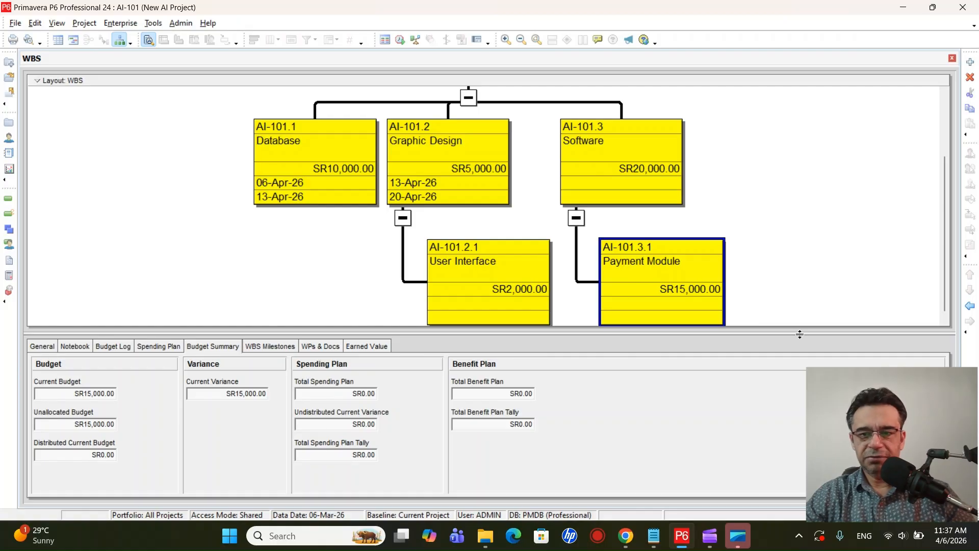
{"action": "left_click_drag", "start_coordinate": [800, 334], "coordinate": [799, 359]}
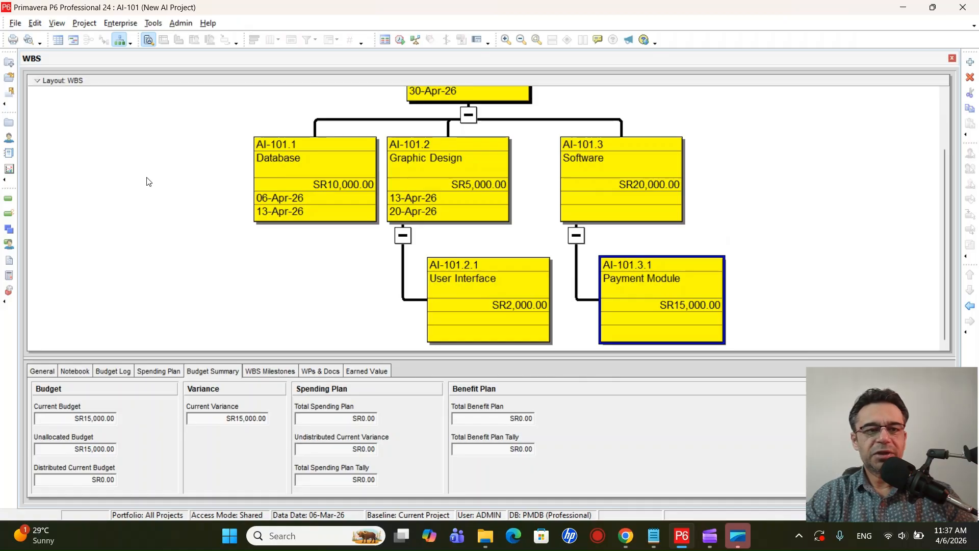
Step: Open the project's Activities view and widen the Activity ID column
{"action": "left_click", "coordinate": [79, 28]}
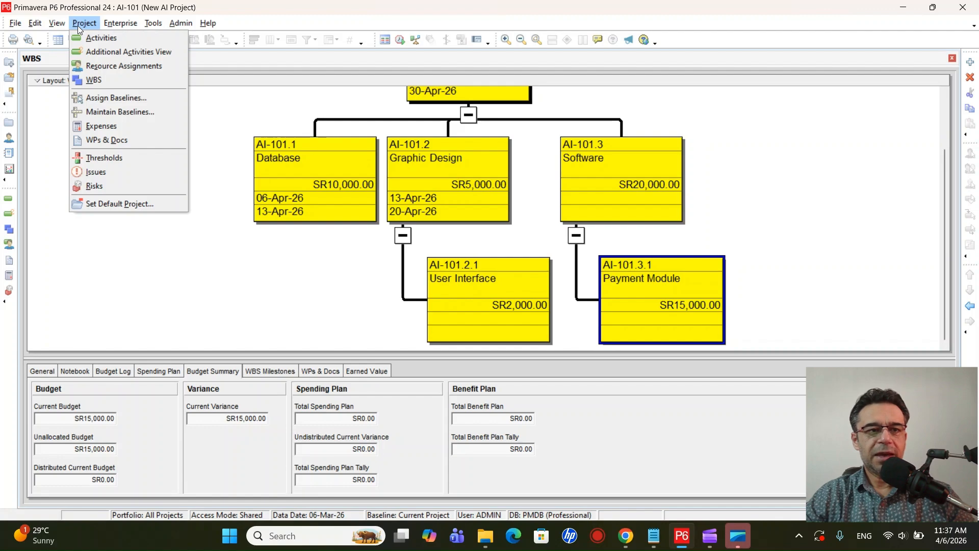
{"action": "left_click", "coordinate": [84, 38]}
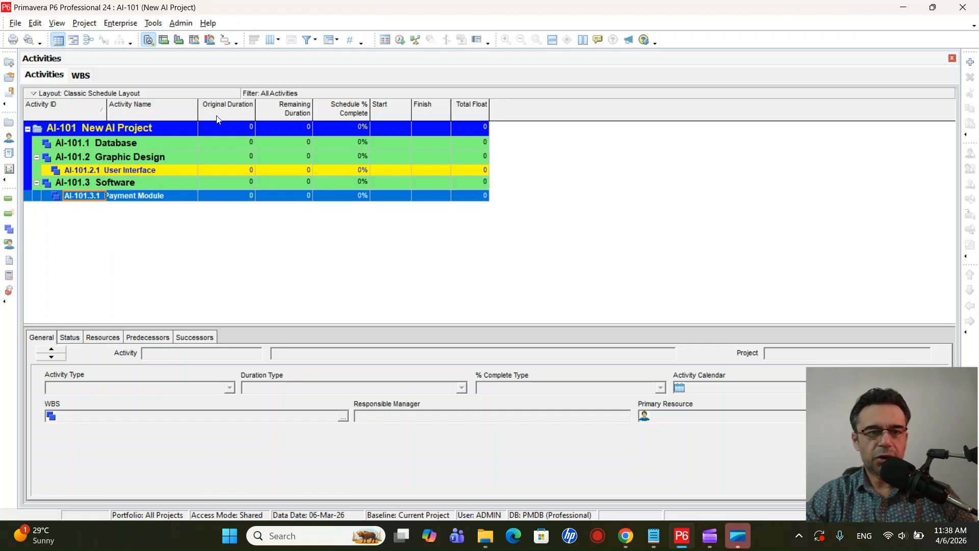
{"action": "mouse_move", "coordinate": [198, 108]}
{"action": "left_mouse_down"}
{"action": "mouse_move", "coordinate": [222, 108]}
{"action": "mouse_move", "coordinate": [196, 107]}
{"action": "left_mouse_up"}
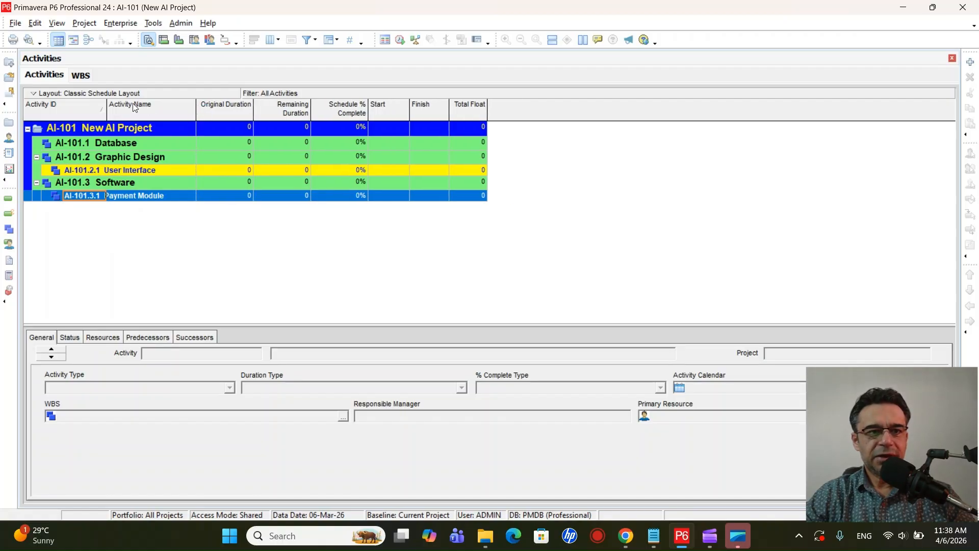
{"action": "left_click_drag", "start_coordinate": [107, 107], "coordinate": [131, 108]}
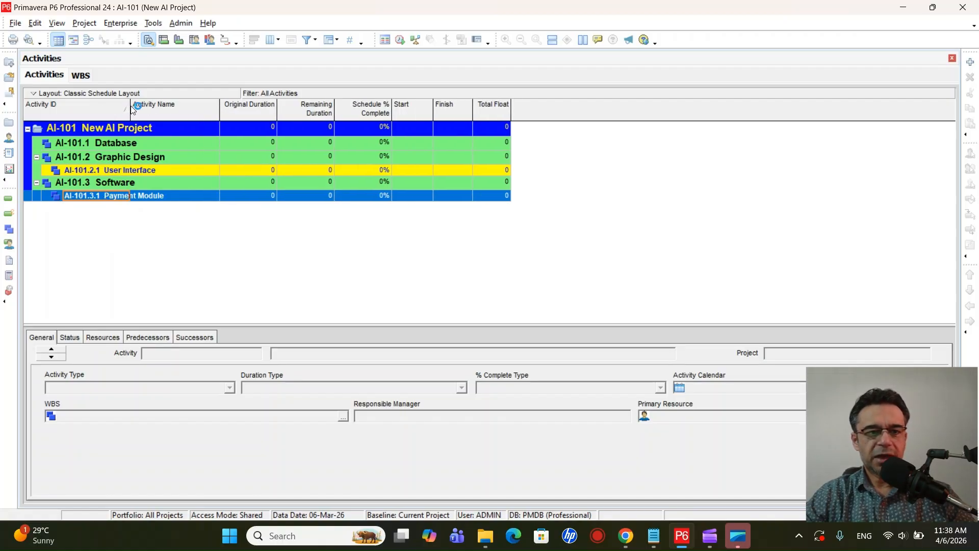
Step: Add a new activity under the Payment Module WBS element
{"action": "left_click", "coordinate": [192, 198]}
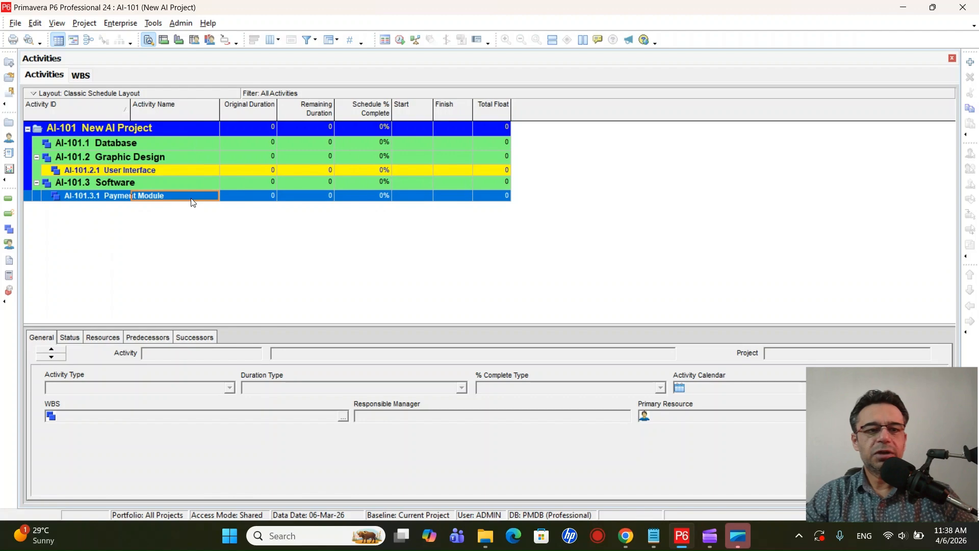
{"action": "left_click", "coordinate": [96, 198]}
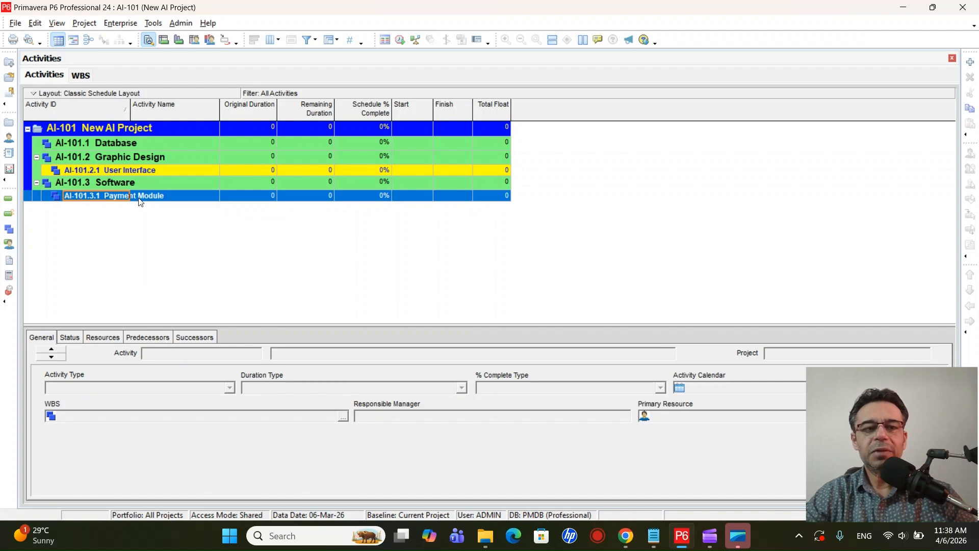
{"action": "left_click", "coordinate": [181, 201]}
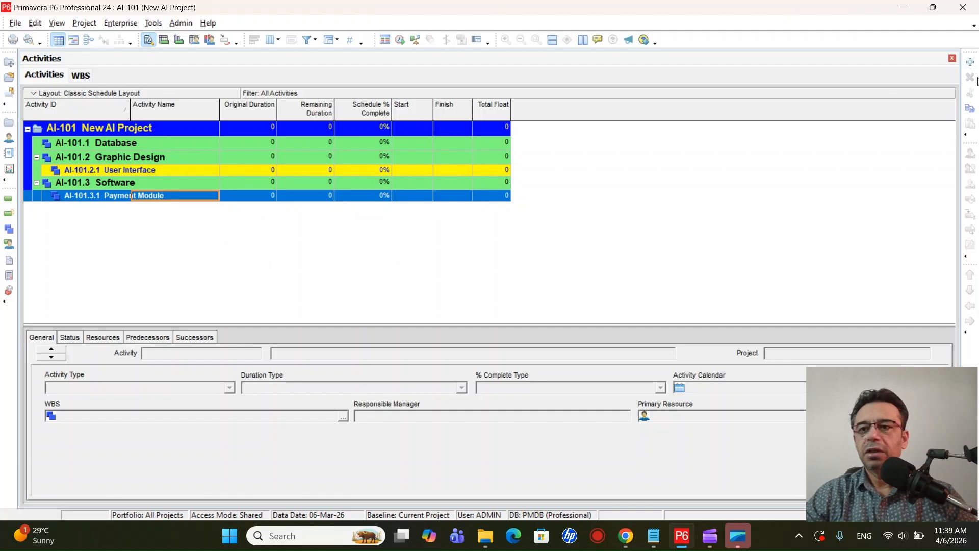
{"action": "left_click", "coordinate": [970, 62]}
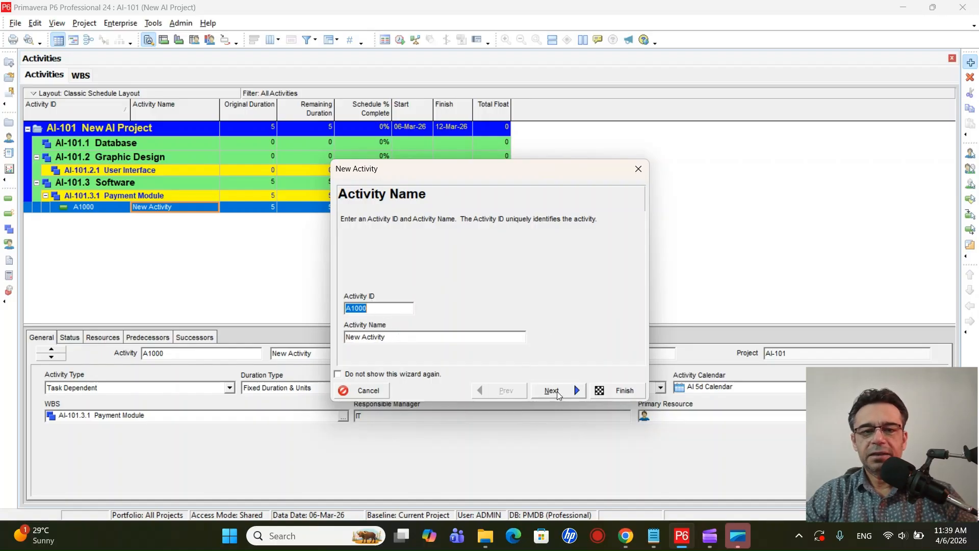
Step: Look through the New Activity wizard's WBS, activity type and resource assignment pages, and return to the activity name page
{"action": "left_click", "coordinate": [557, 391]}
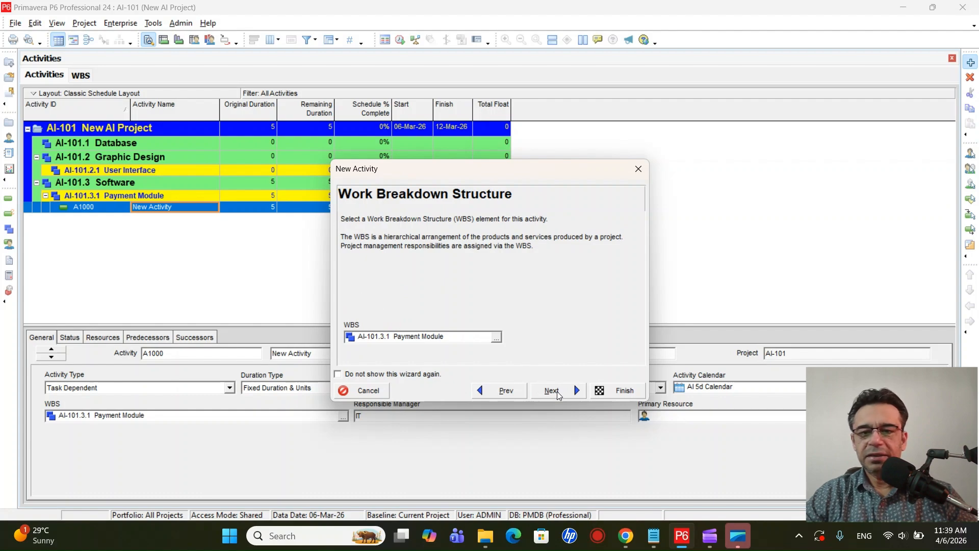
{"action": "left_click", "coordinate": [557, 391]}
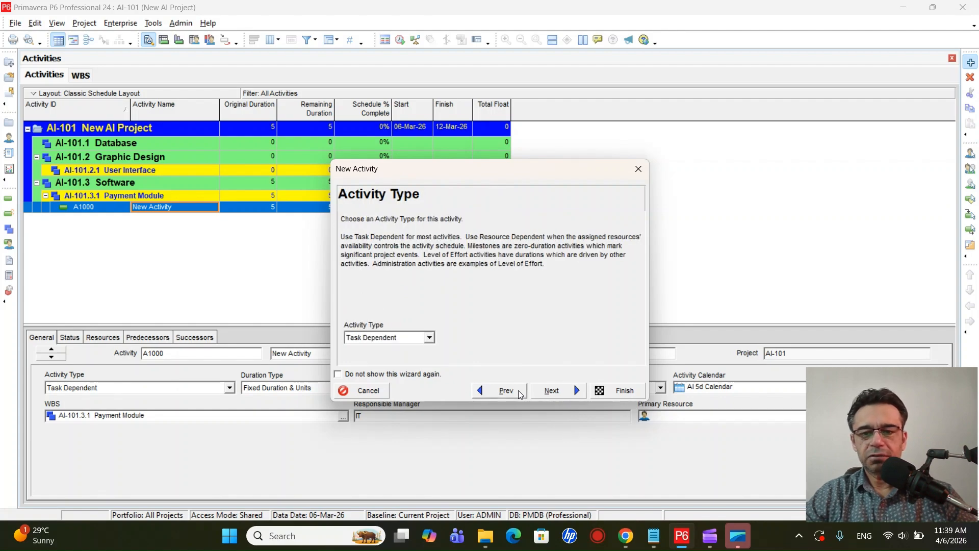
{"action": "left_click", "coordinate": [554, 390]}
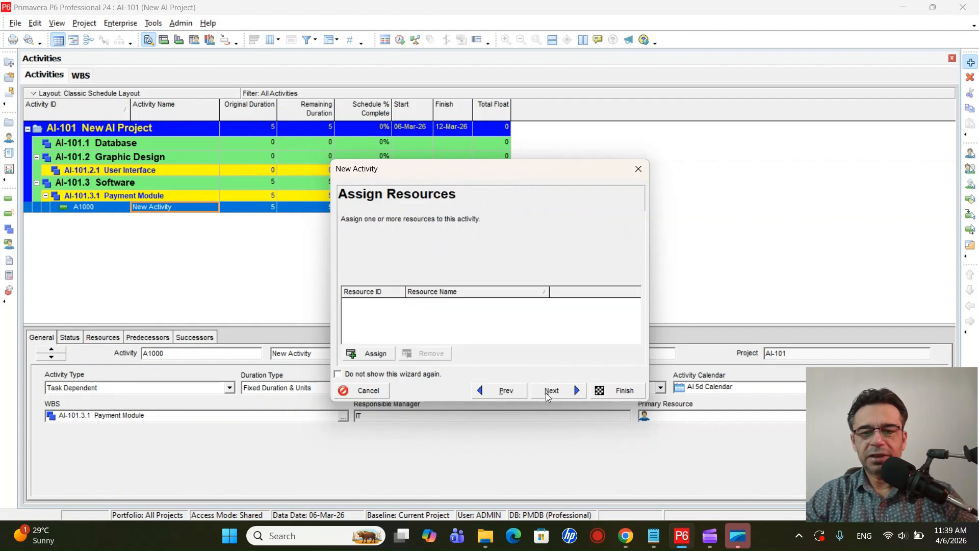
{"action": "left_click", "coordinate": [506, 392]}
{"action": "left_click", "coordinate": [507, 394]}
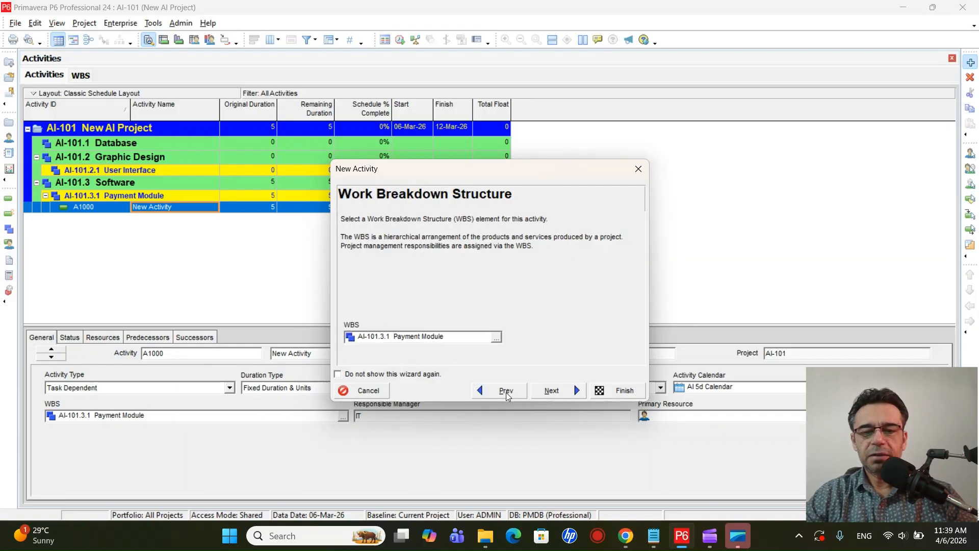
{"action": "left_click", "coordinate": [506, 392]}
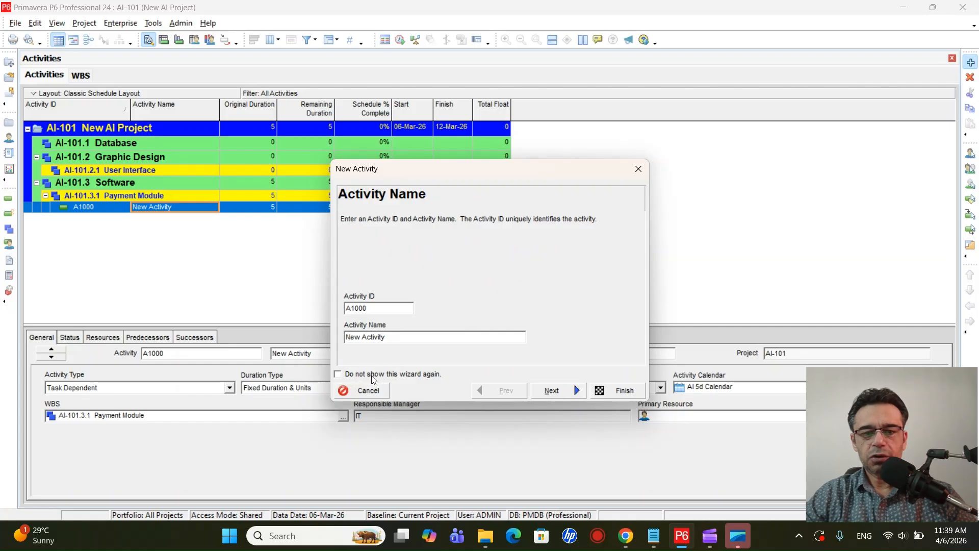
Step: Disable the New Activity wizard for future use and finish creating activity A1000 with its default name
{"action": "left_click", "coordinate": [338, 374]}
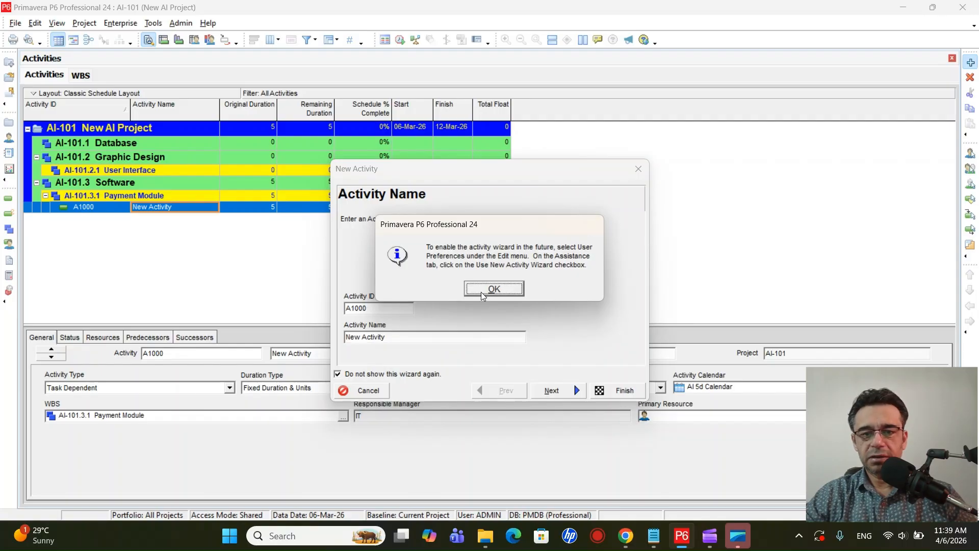
{"action": "left_click", "coordinate": [497, 290]}
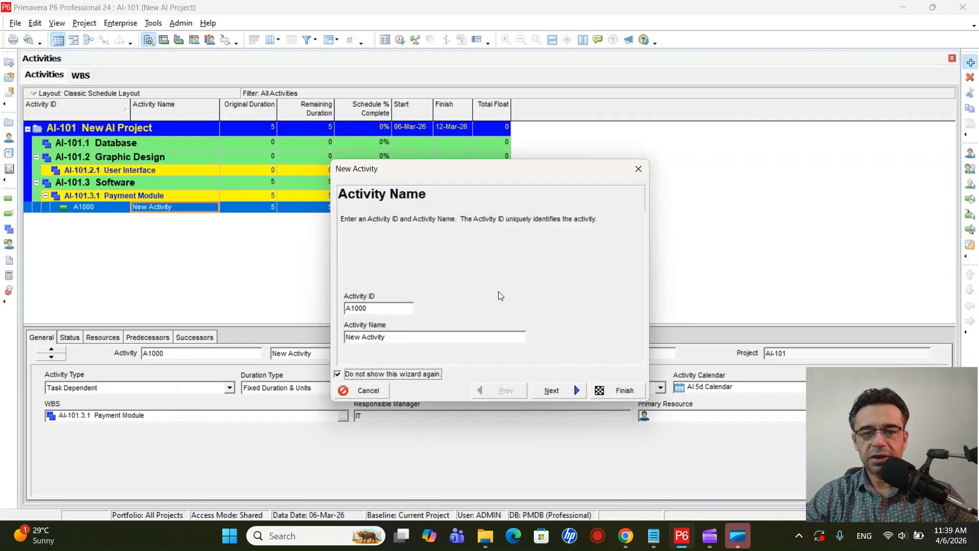
{"action": "left_click", "coordinate": [603, 395]}
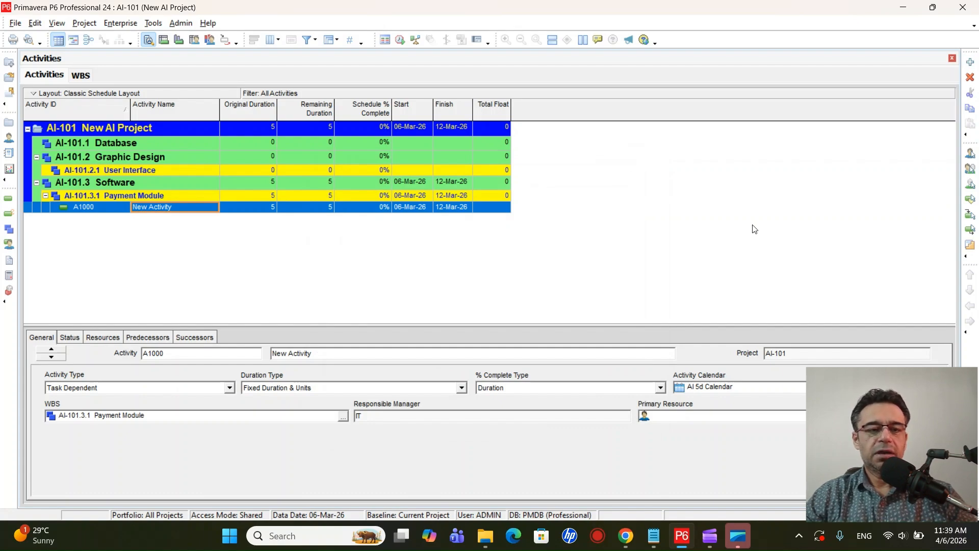
Step: Add nine more activities with default names under the Payment Module WBS element
{"action": "left_click", "coordinate": [971, 62]}
{"action": "left_click", "coordinate": [970, 62]}
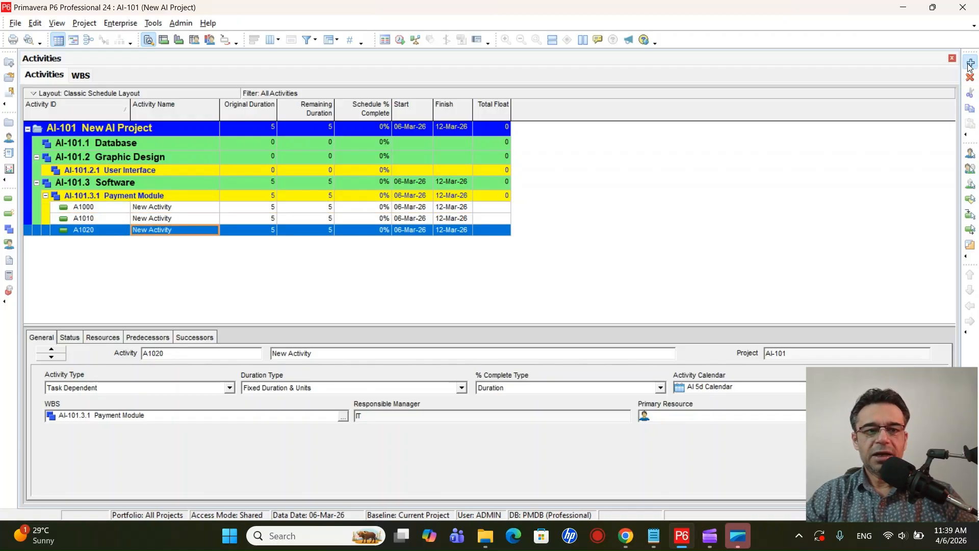
{"action": "left_click", "coordinate": [970, 62]}
{"action": "left_click", "coordinate": [970, 62]}
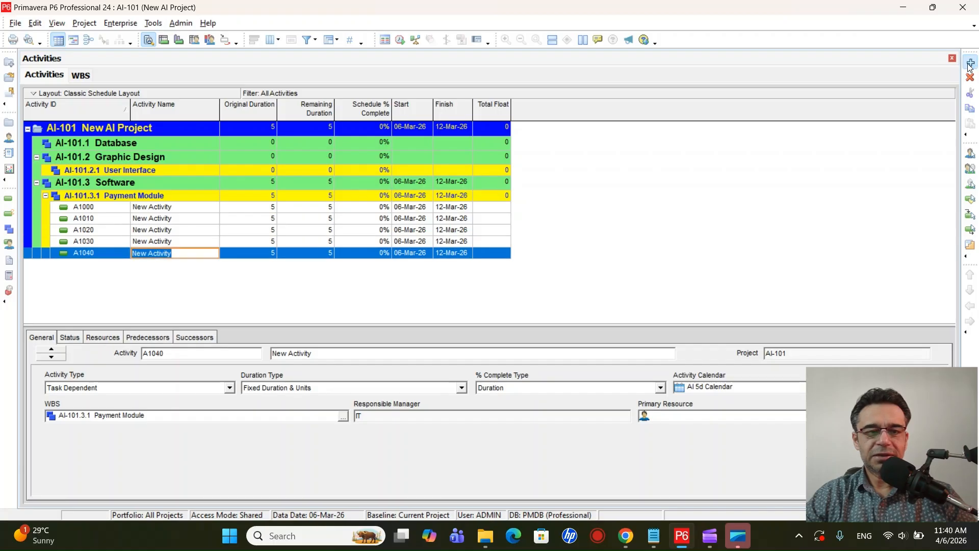
{"action": "left_click", "coordinate": [971, 62]}
{"action": "left_click", "coordinate": [970, 62]}
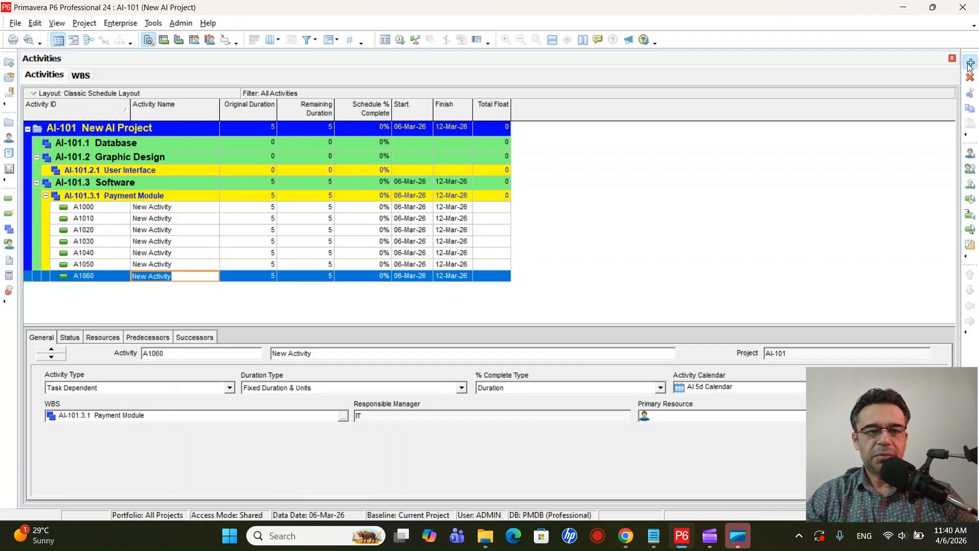
{"action": "left_click", "coordinate": [970, 62]}
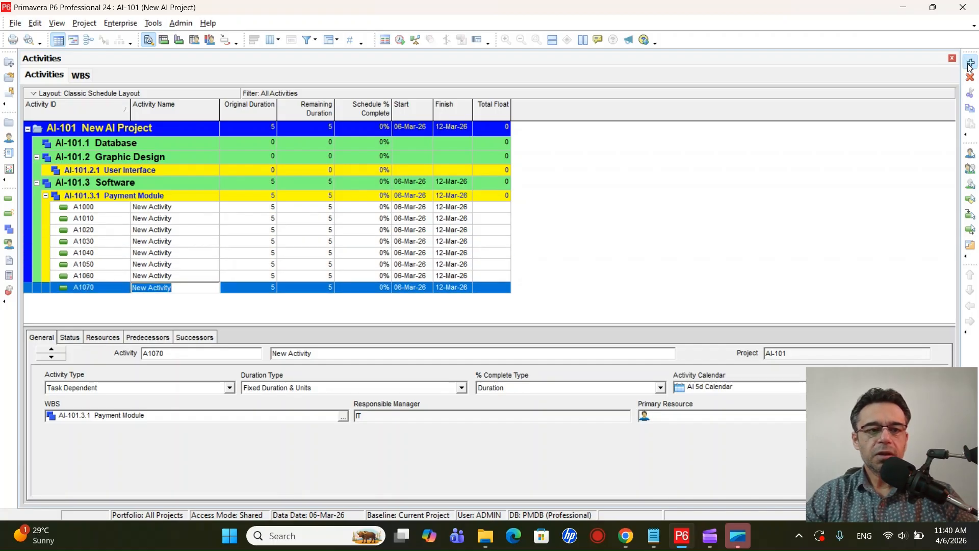
{"action": "left_click", "coordinate": [970, 62]}
{"action": "left_click", "coordinate": [971, 62]}
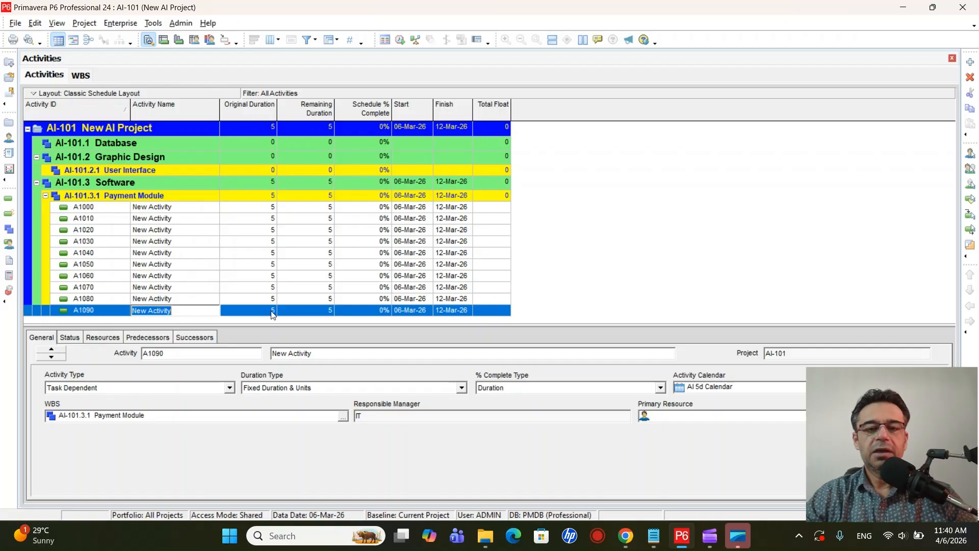
{"action": "left_click", "coordinate": [623, 290]}
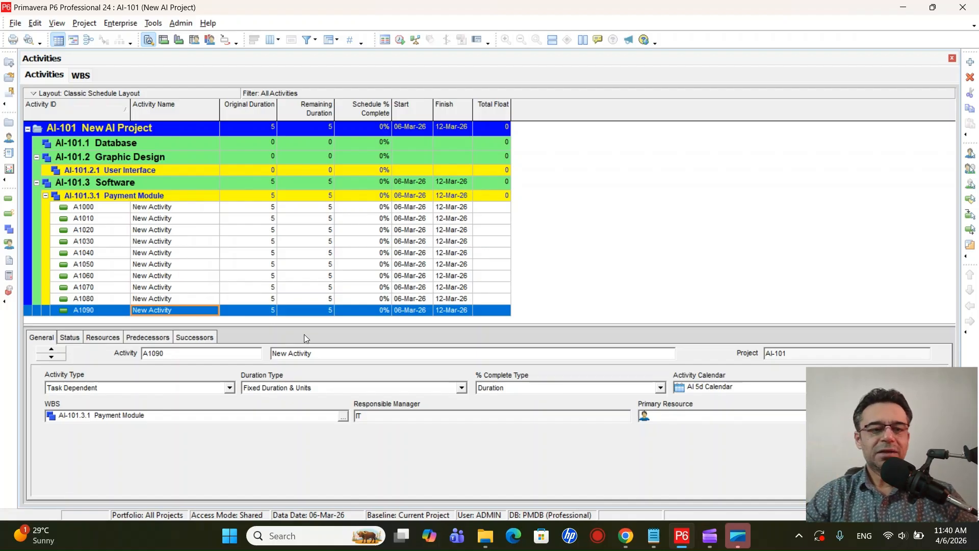
Step: Check the resource assignment details of activity A1090 and return to its general details
{"action": "left_click", "coordinate": [75, 341]}
{"action": "left_click", "coordinate": [93, 339]}
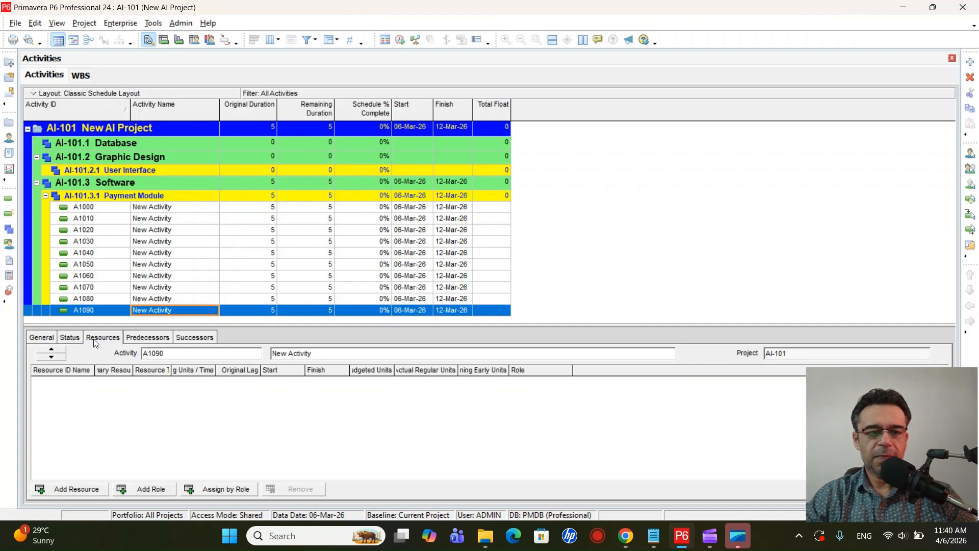
{"action": "left_click", "coordinate": [45, 341]}
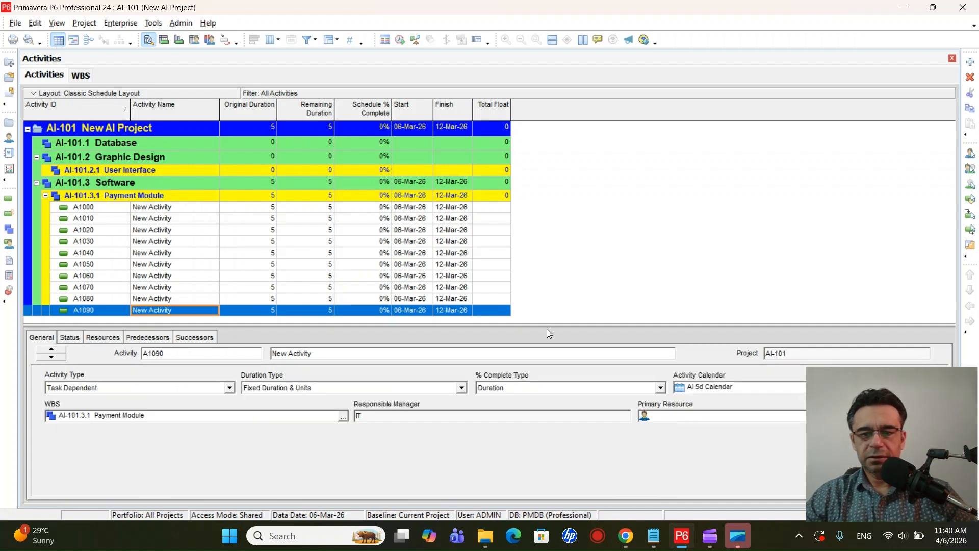
Step: Give the activity table more height and rename activity A1000 as "Finalize Scope"
{"action": "left_click_drag", "start_coordinate": [565, 326], "coordinate": [566, 341]}
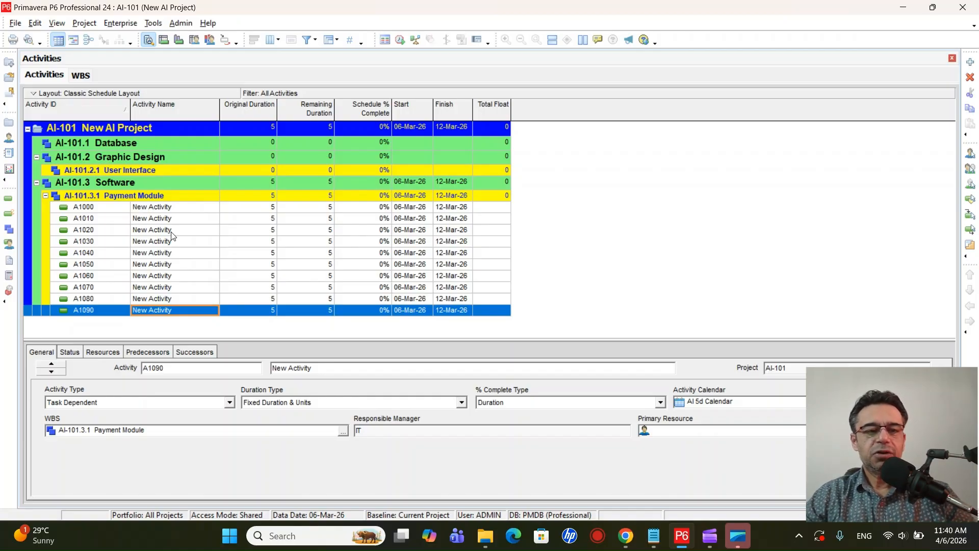
{"action": "left_click", "coordinate": [189, 210]}
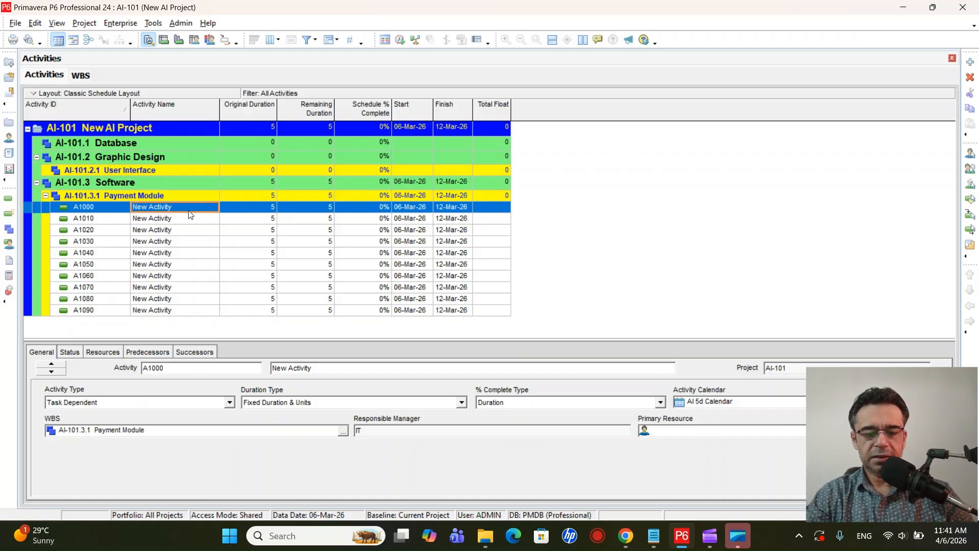
{"action": "type", "text": "Finalize Scope"}
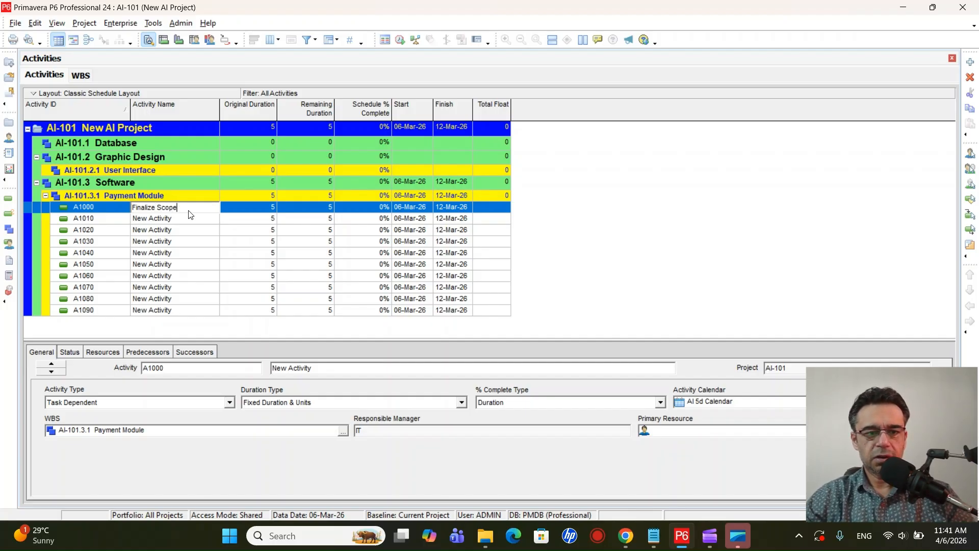
{"action": "key", "text": "Return"}
Step: Rename activity A1010 as "User Interviews"
{"action": "key", "text": "Down"}
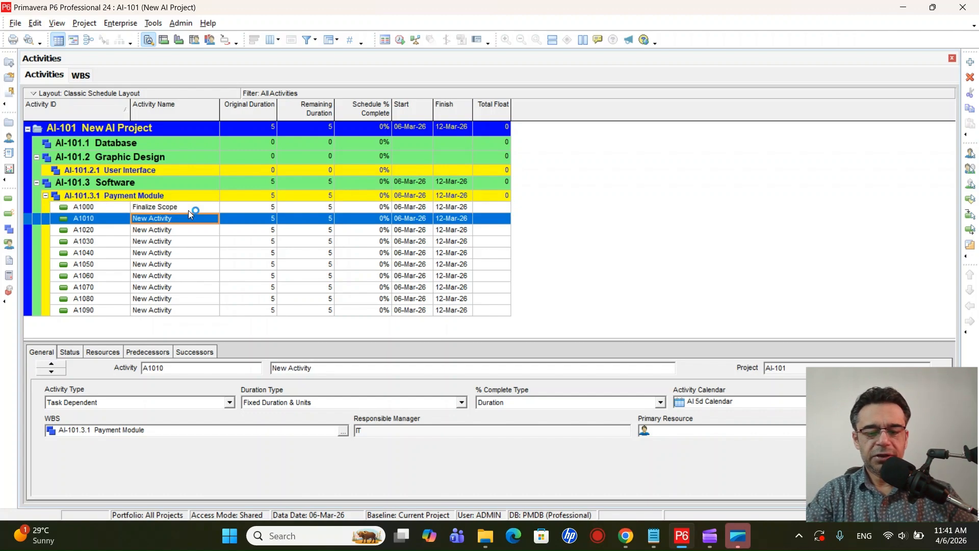
{"action": "type", "text": "USer"}
{"action": "key", "text": "BackSpace"}
{"action": "key", "text": "BackSpace"}
{"action": "key", "text": "BackSpace"}
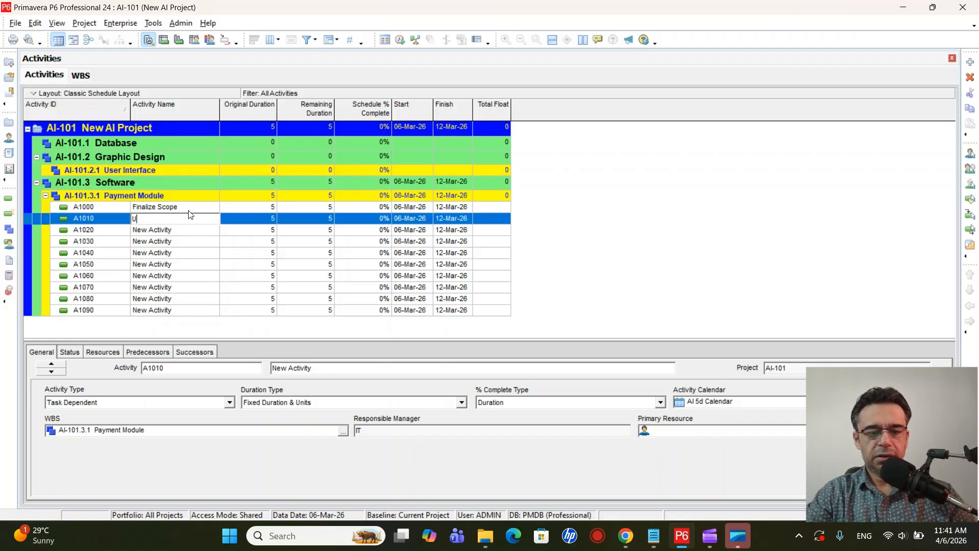
{"action": "type", "text": "ser"}
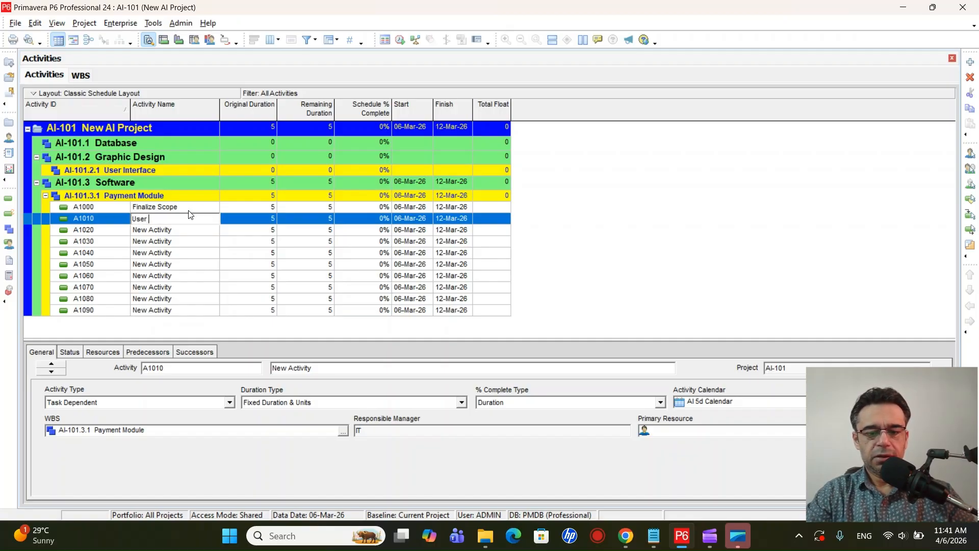
{"action": "type", "text": " Interv"}
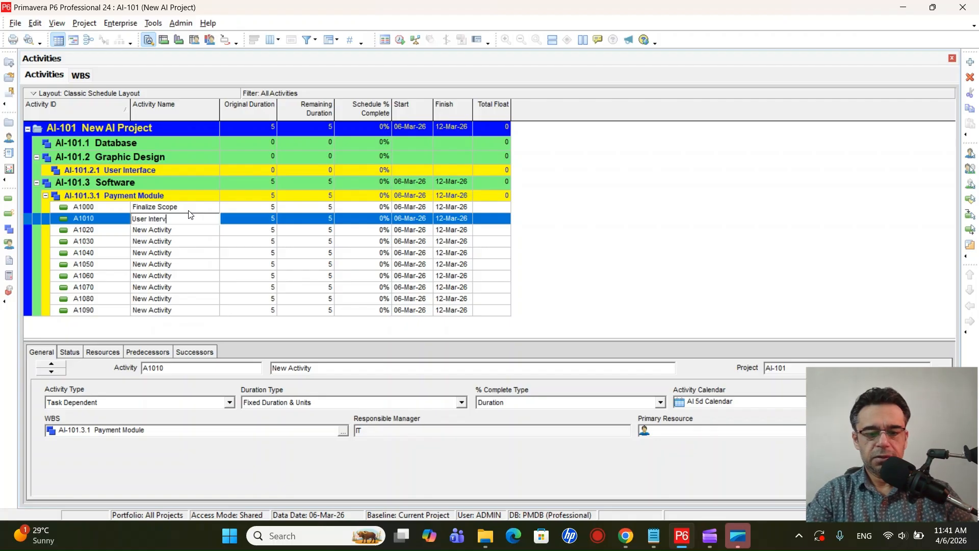
{"action": "type", "text": "iews"}
{"action": "key", "text": "Return"}
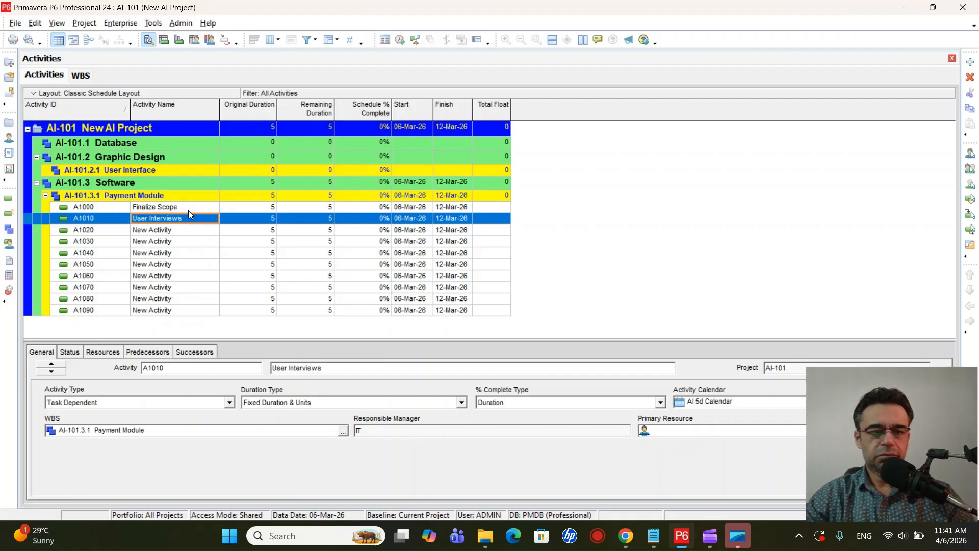
Step: Rename activity A1020 as "DFD" and activity A1030 as "Hire Resources"
{"action": "key", "text": "Down"}
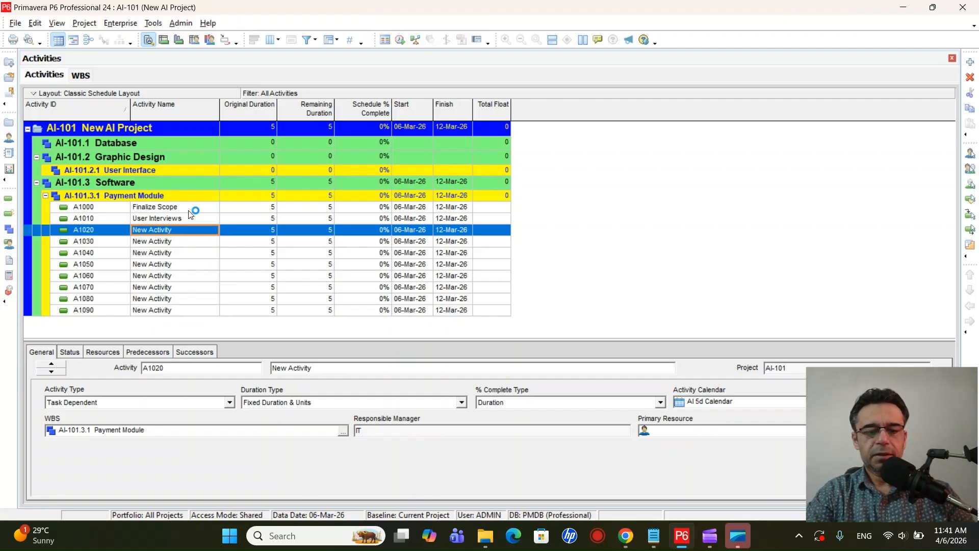
{"action": "type", "text": "DFD"}
{"action": "key", "text": "Return"}
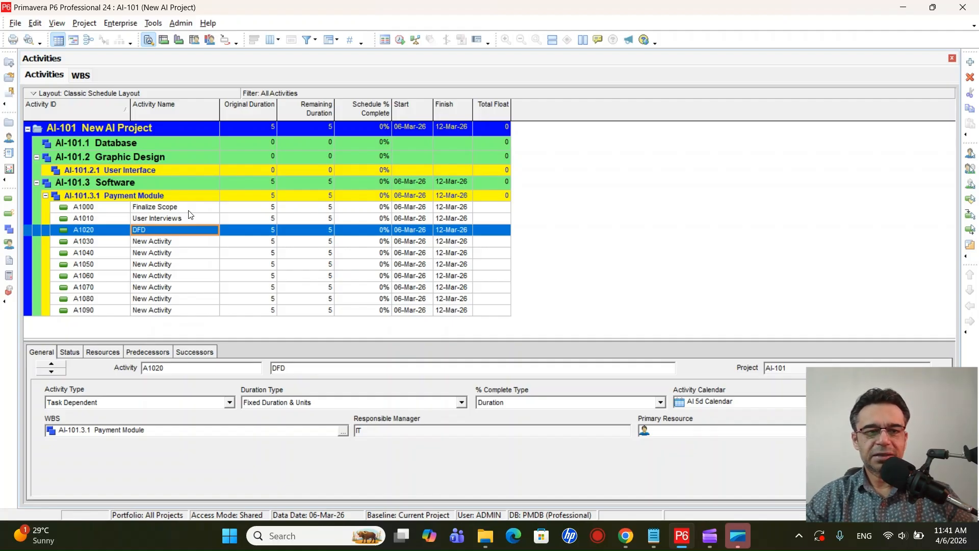
{"action": "key", "text": "Down"}
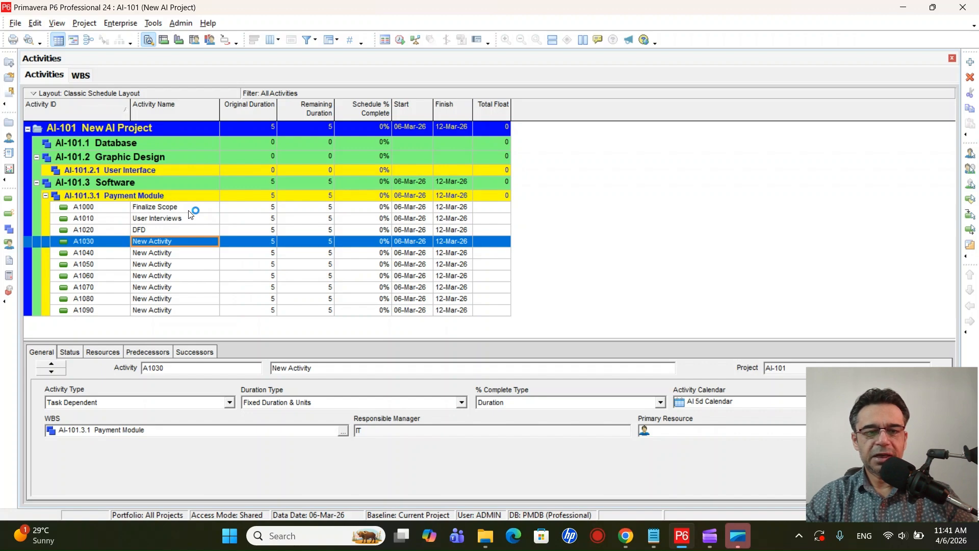
{"action": "type", "text": "Hir"}
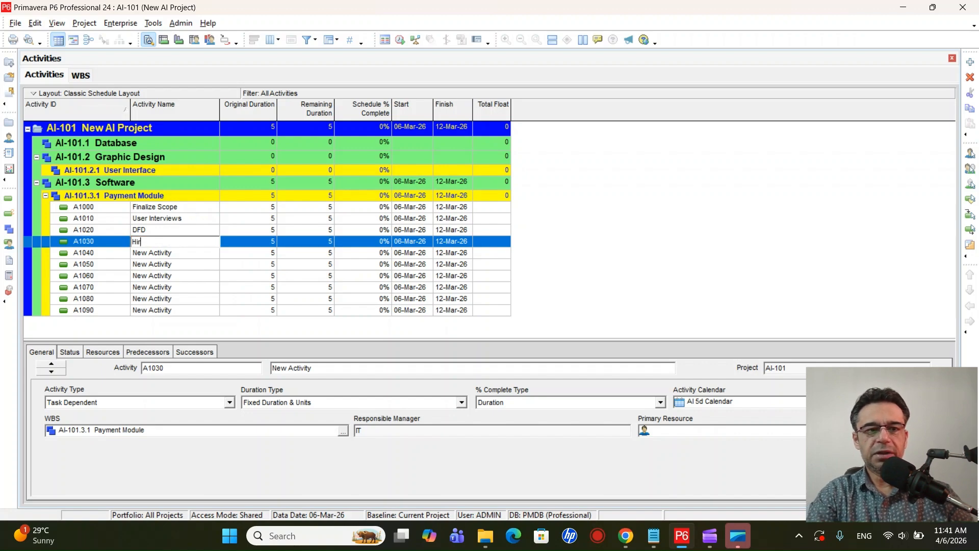
{"action": "type", "text": "e Resources"}
{"action": "key", "text": "Return"}
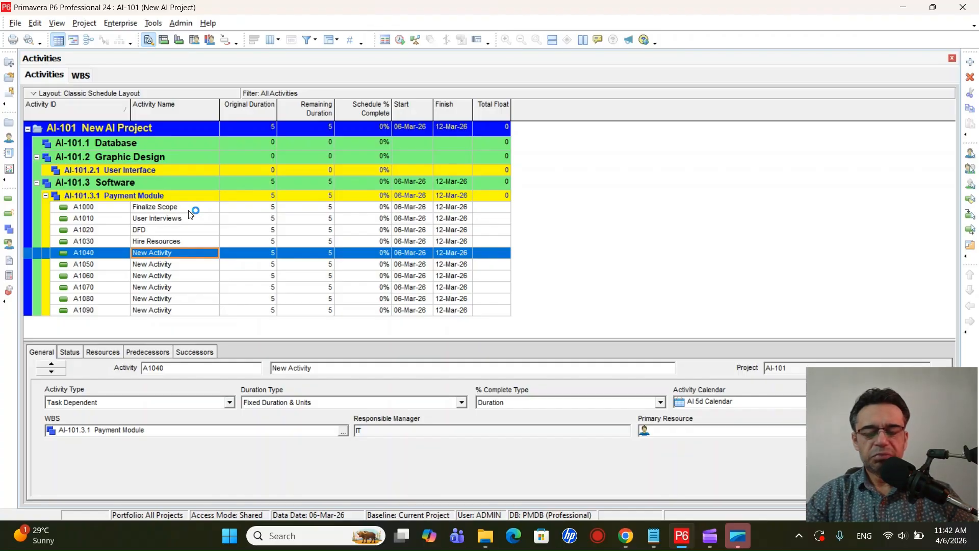
Step: Rename activity A1040 as "Purchase Licence" and activity A1050 as "Coding"
{"action": "type", "text": "Pur"}
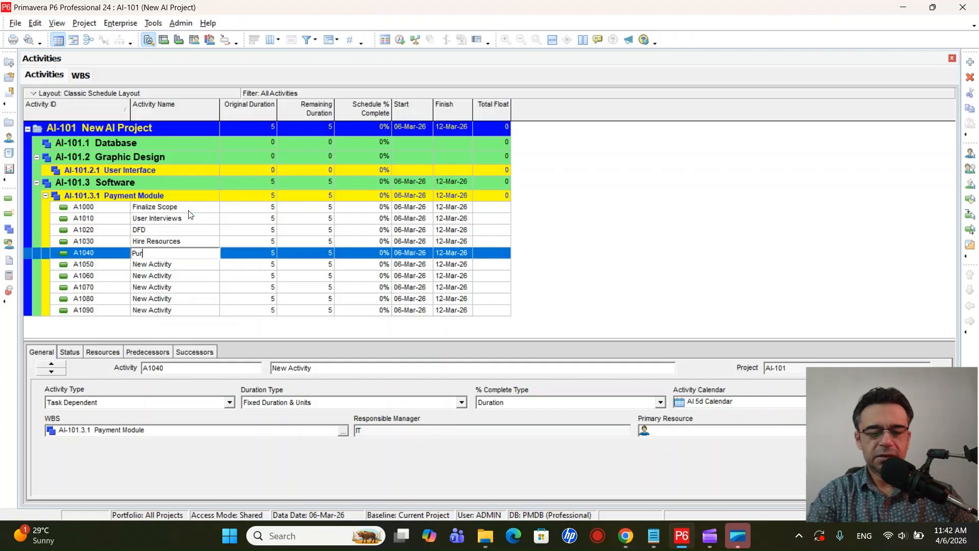
{"action": "type", "text": "chase Lic"}
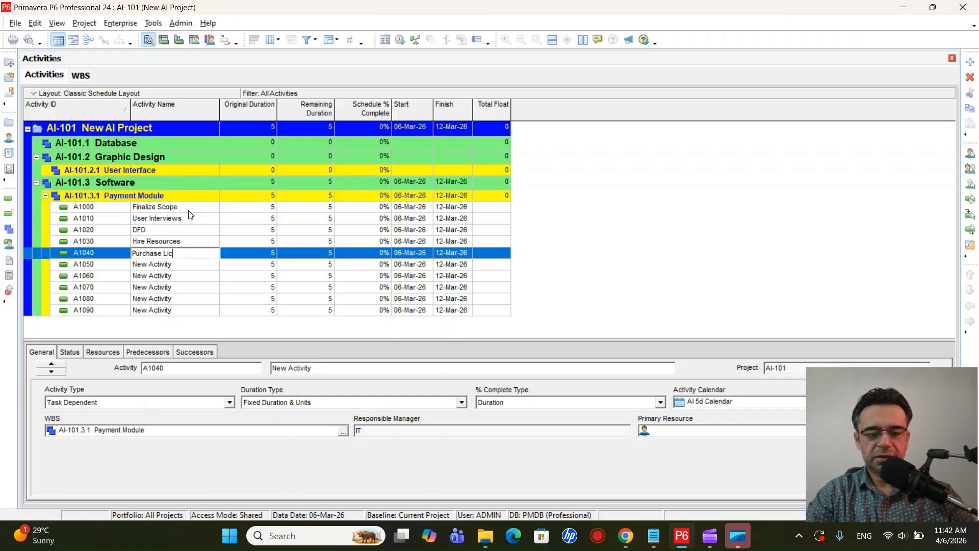
{"action": "type", "text": "ence"}
{"action": "key", "text": "Return"}
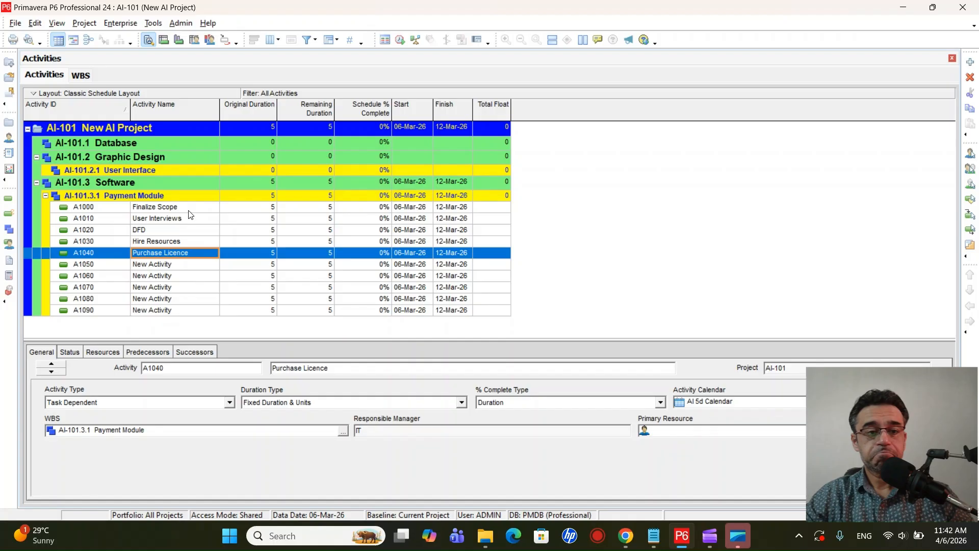
{"action": "key", "text": "Down"}
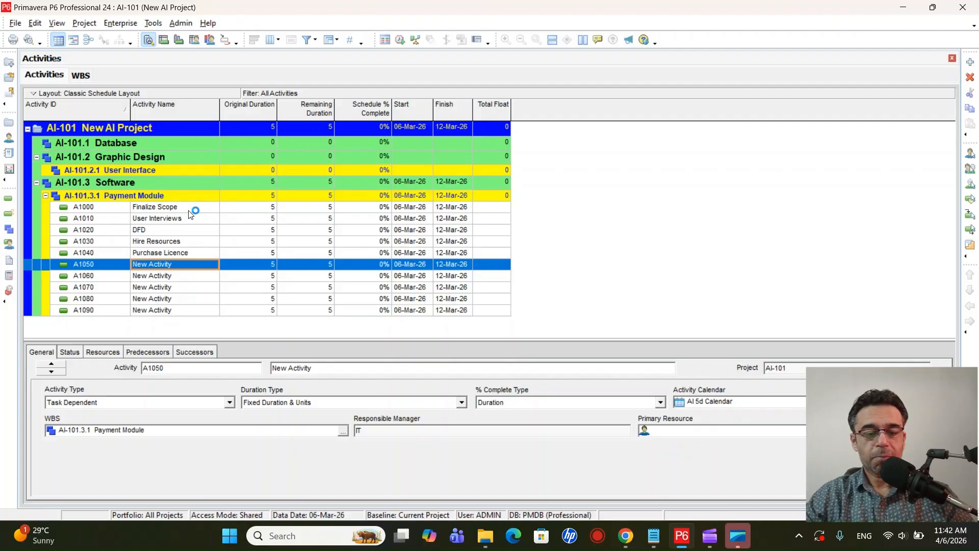
{"action": "type", "text": "Coding"}
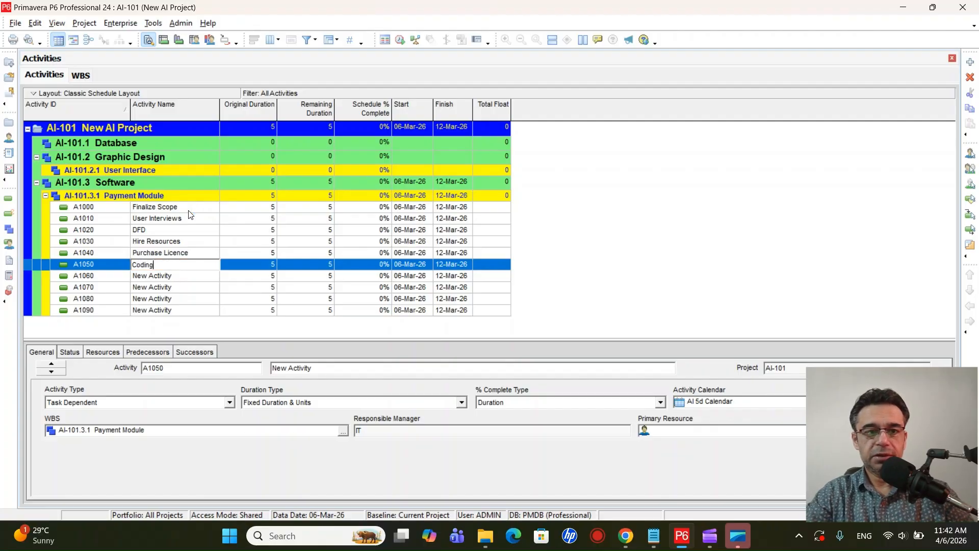
{"action": "key", "text": "Return"}
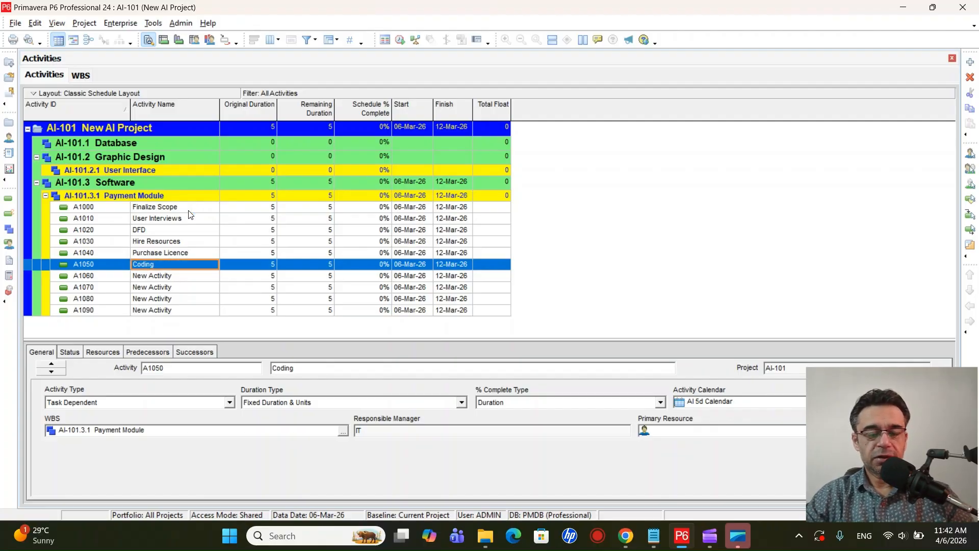
Step: Rename activity A1060 as "Testing" and activity A1070 as "QC Inspection"
{"action": "key", "text": "Down"}
{"action": "type", "text": "Testing"}
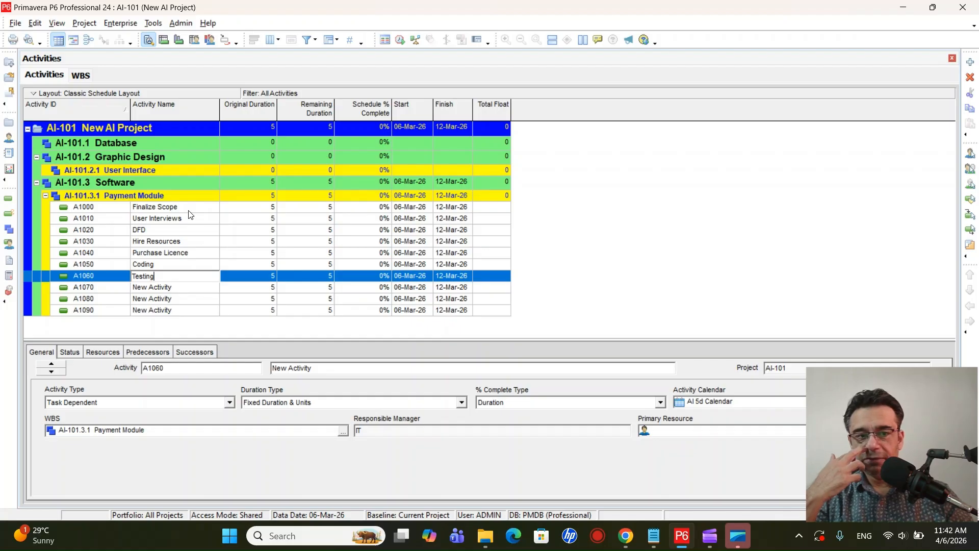
{"action": "key", "text": "Return"}
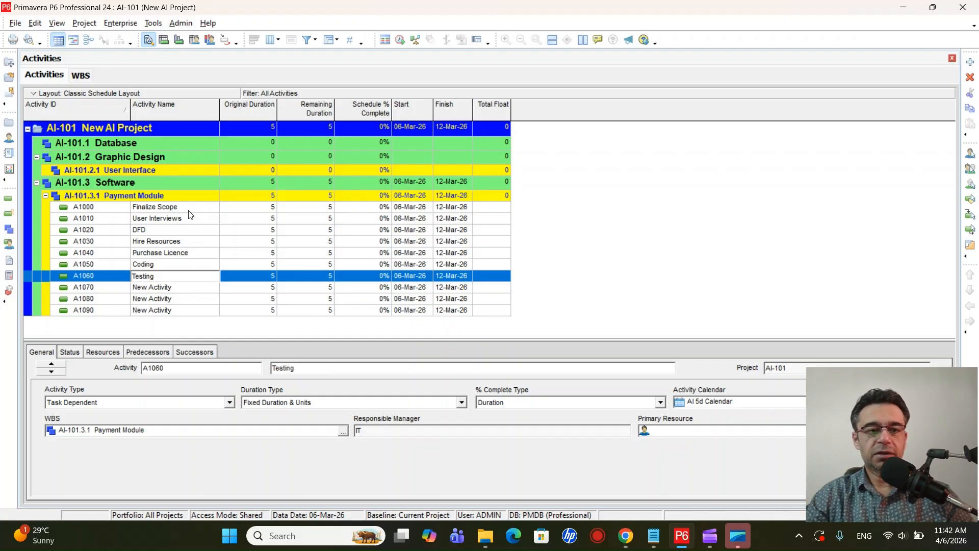
{"action": "key", "text": "Down"}
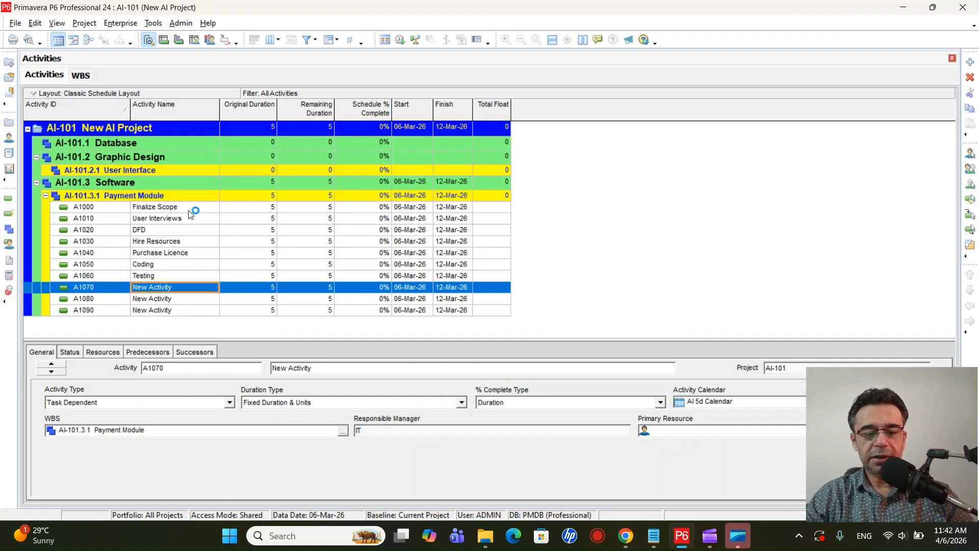
{"action": "type", "text": "Q"}
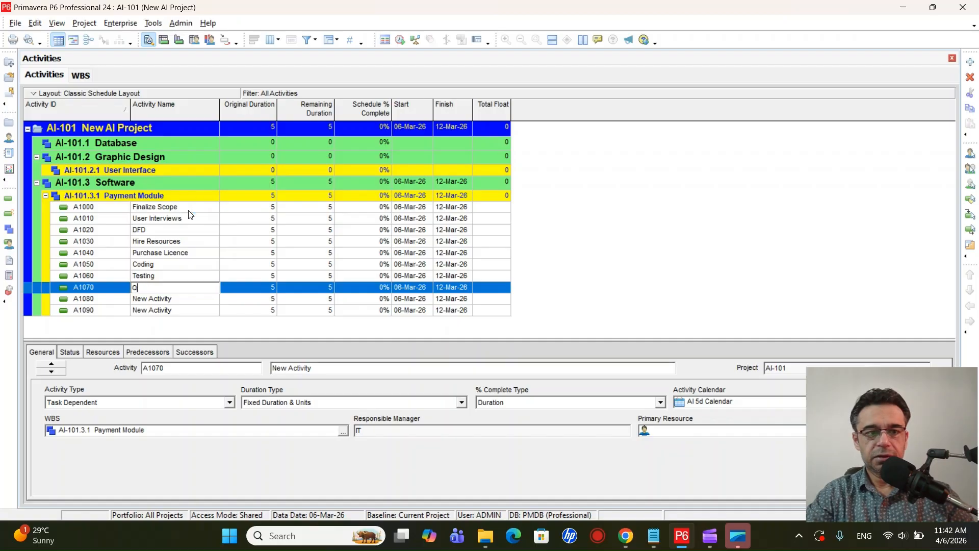
{"action": "type", "text": "C Inspection"}
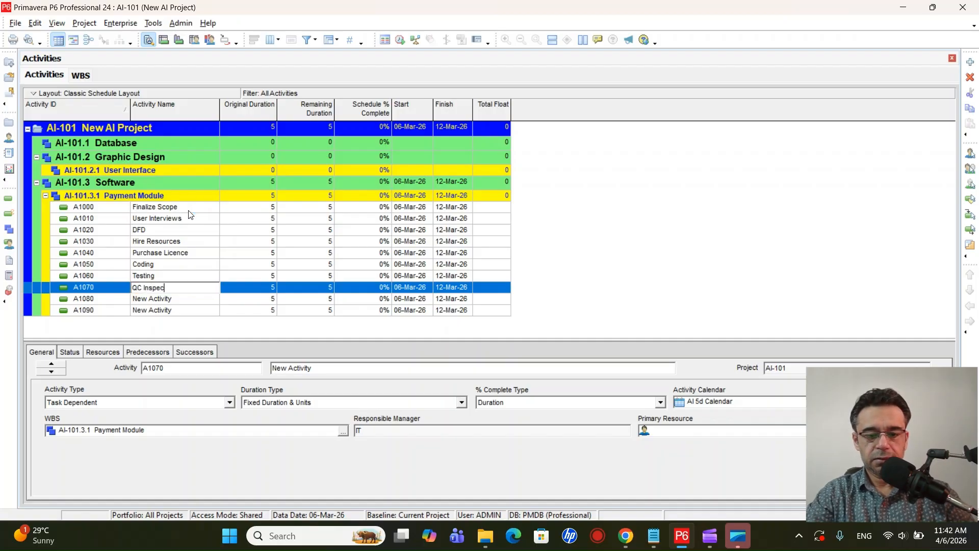
{"action": "key", "text": "Return"}
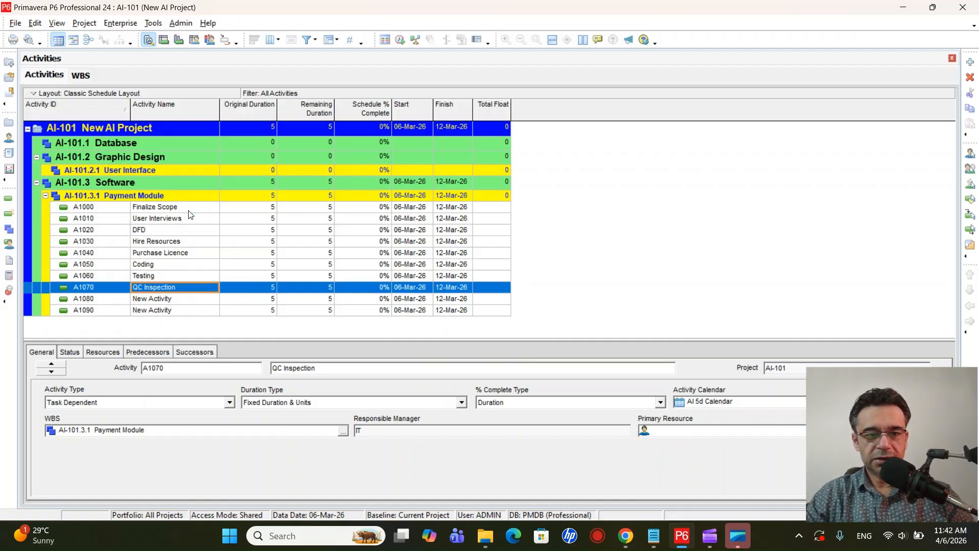
Step: Rename activity A1080 as "User Acceptance Test"
{"action": "key", "text": "Down"}
{"action": "type", "text": "User"}
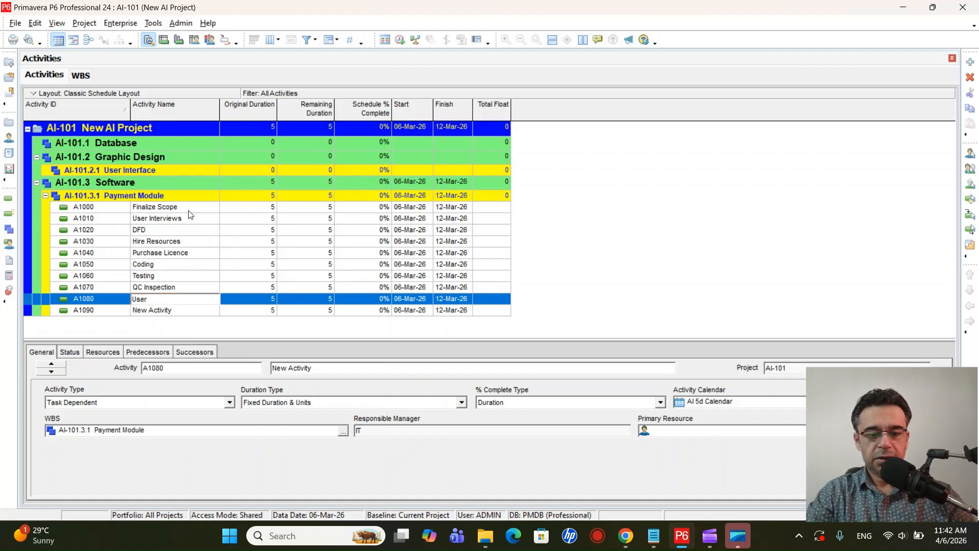
{"action": "type", "text": " Review"}
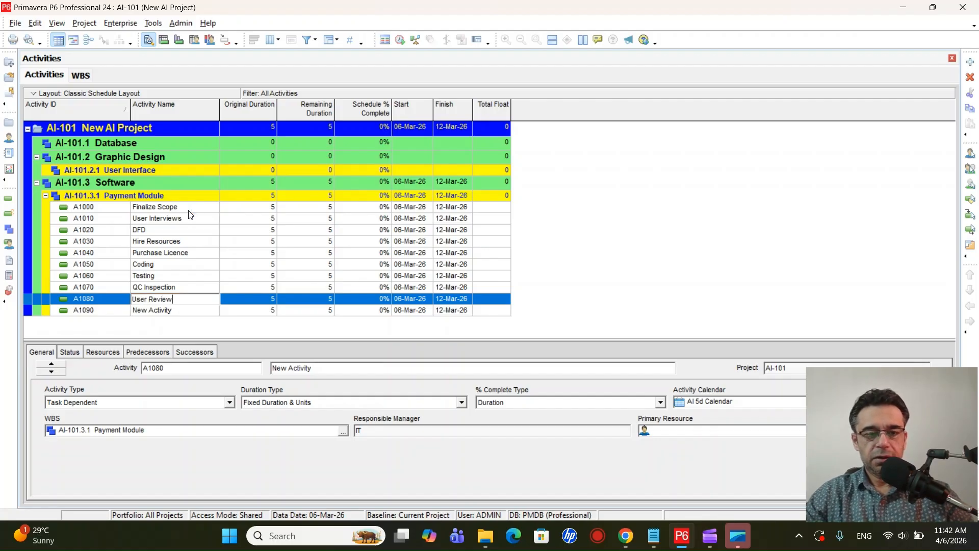
{"action": "type", "text": " Test"}
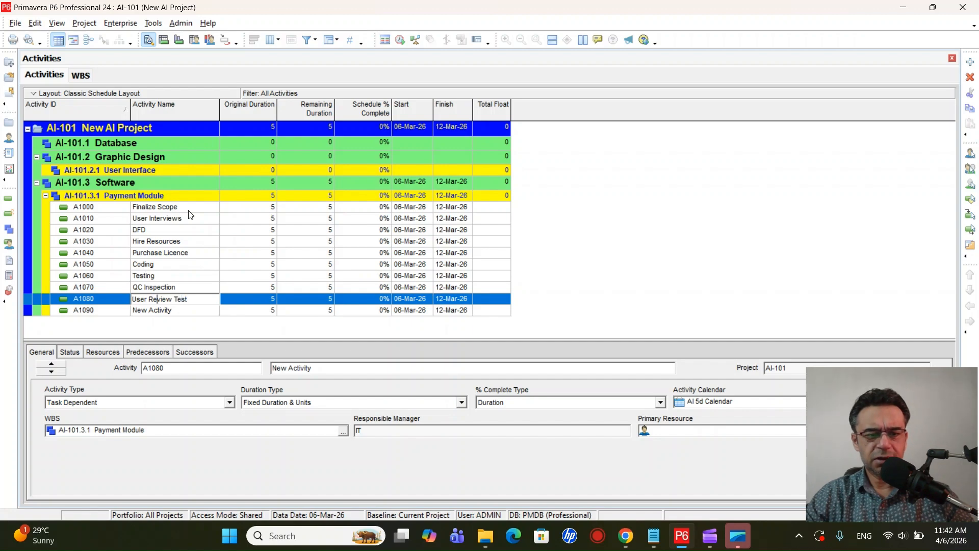
{"action": "key", "text": "BackSpace"}
{"action": "key", "text": "BackSpace"}
{"action": "key", "text": "BackSpace"}
{"action": "key", "text": "BackSpace"}
{"action": "key", "text": "BackSpace"}
{"action": "key", "text": "BackSpace"}
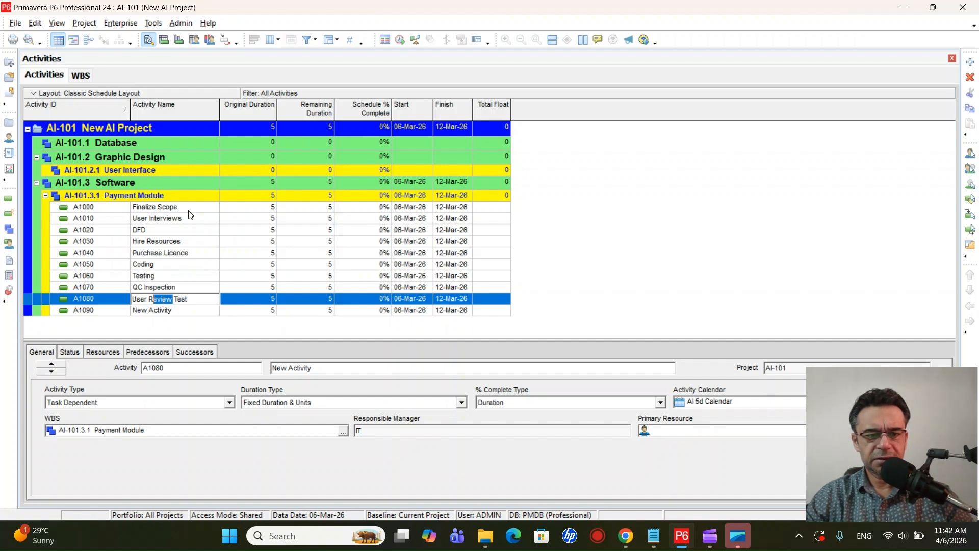
{"action": "type", "text": "acceptan"}
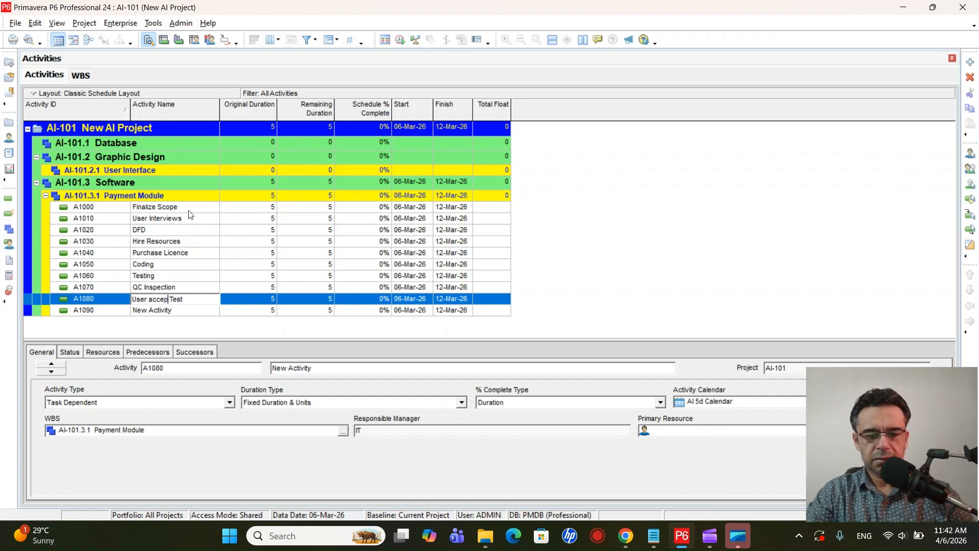
{"action": "type", "text": "ce"}
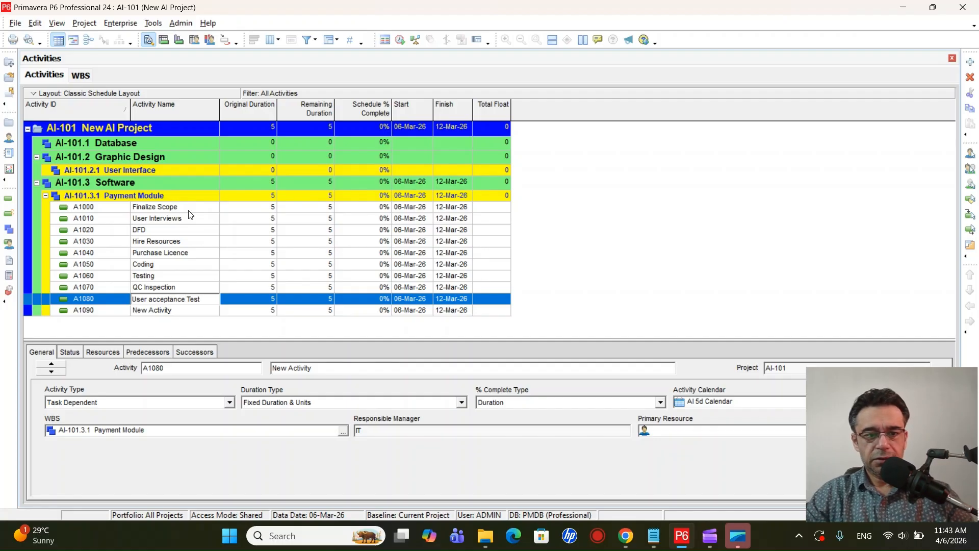
{"action": "key", "text": "Left"}
{"action": "key", "text": "Left"}
{"action": "key", "text": "shift+Left"}
{"action": "type", "text": "A"}
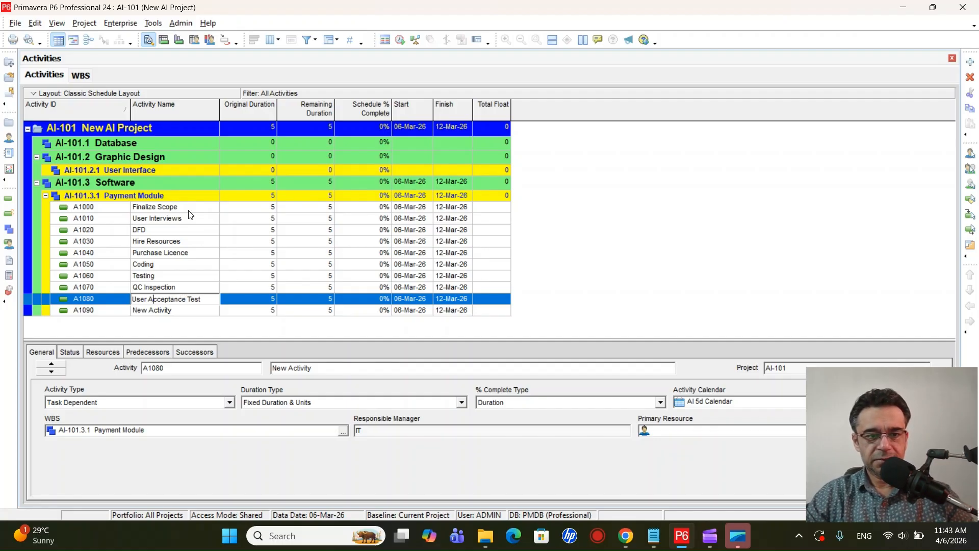
{"action": "key", "text": "Return"}
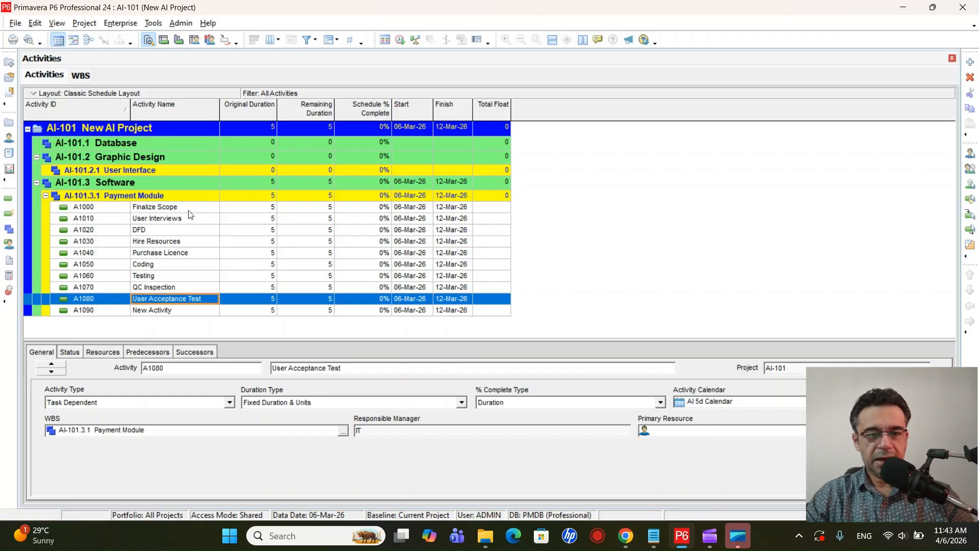
Step: Rename activity A1090 as "Final Approval"
{"action": "key", "text": "Down"}
{"action": "type", "text": "Fincla"}
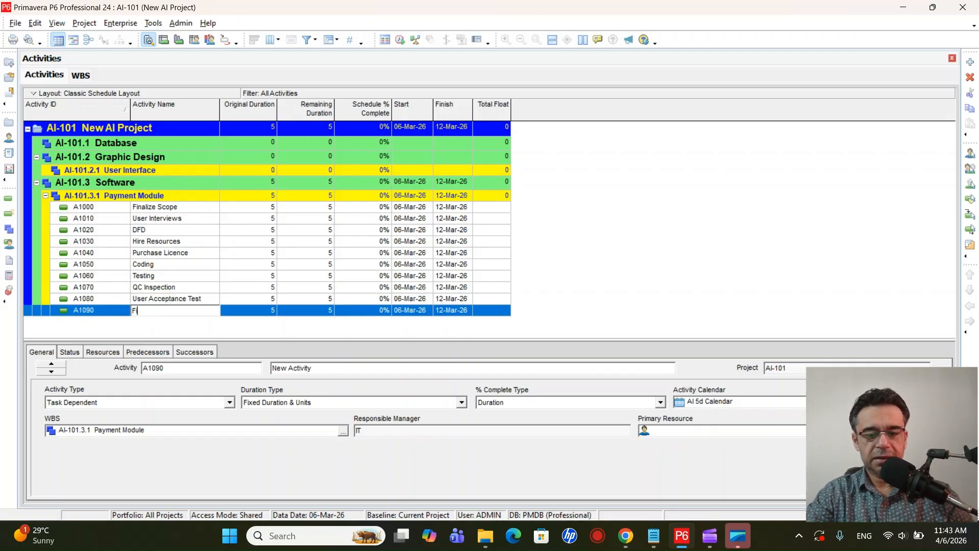
{"action": "key", "text": "BackSpace"}
{"action": "key", "text": "BackSpace"}
{"action": "key", "text": "BackSpace"}
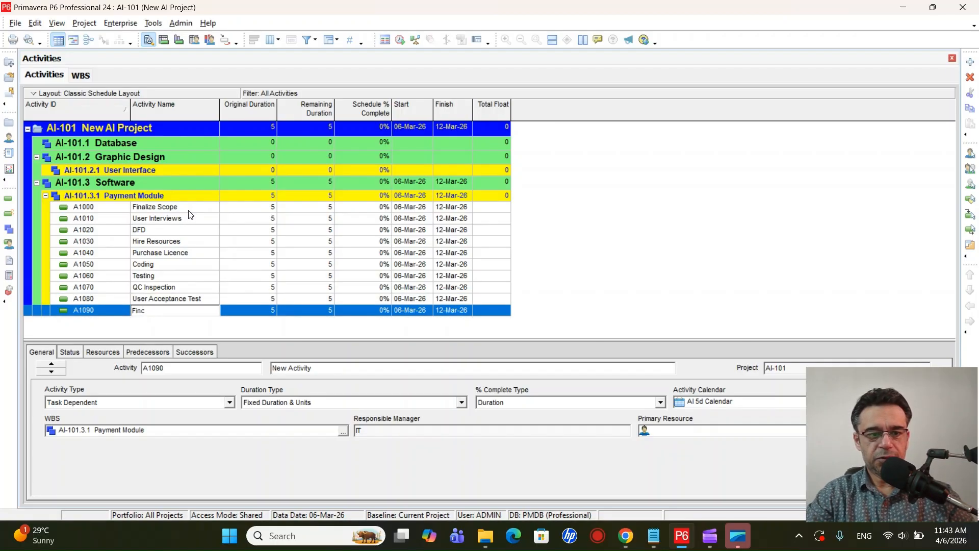
{"action": "type", "text": "al Approval"}
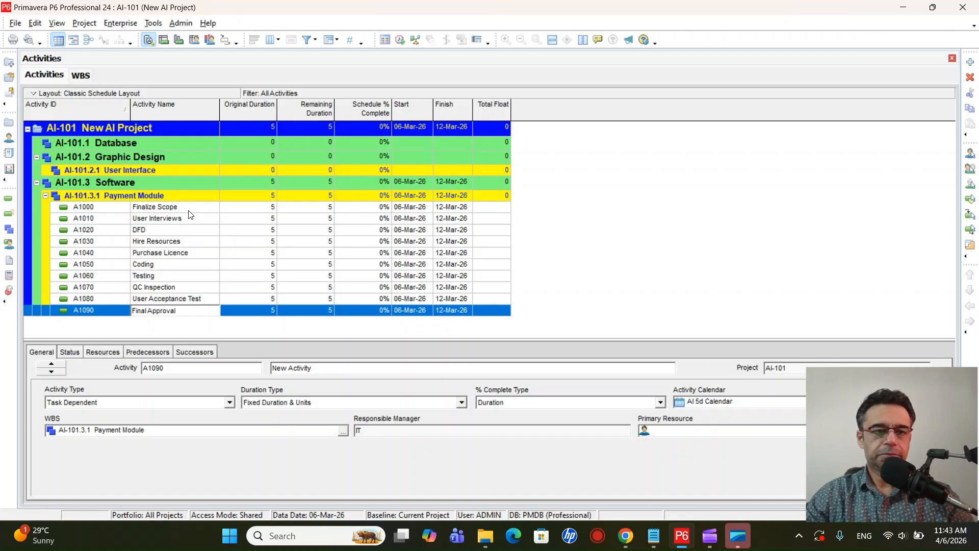
{"action": "key", "text": "Return"}
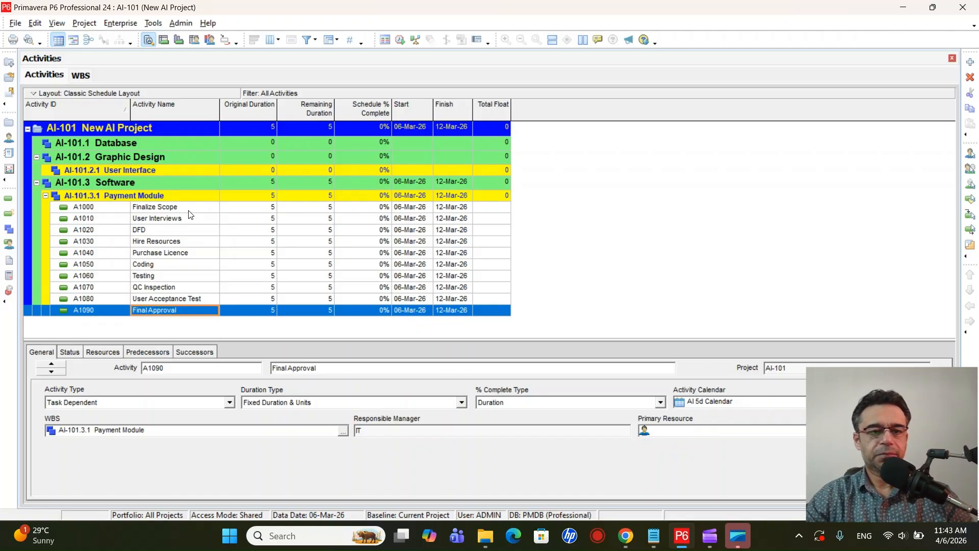
Step: Go back up through the Payment Module activities to Hire Resources
{"action": "key", "text": "Up"}
{"action": "key", "text": "Up"}
{"action": "key", "text": "Up"}
{"action": "key", "text": "Up"}
{"action": "key", "text": "Up"}
{"action": "key", "text": "Up"}
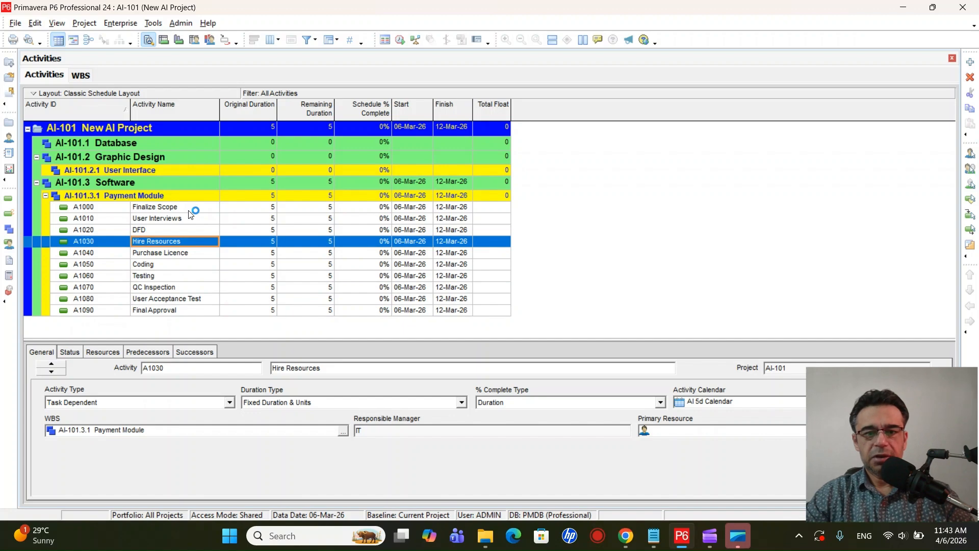
Step: Switch to the Notepad planning notes and review the Define Activities and Sequence Act. items, including dependencies and relationships
{"action": "left_click", "coordinate": [654, 544]}
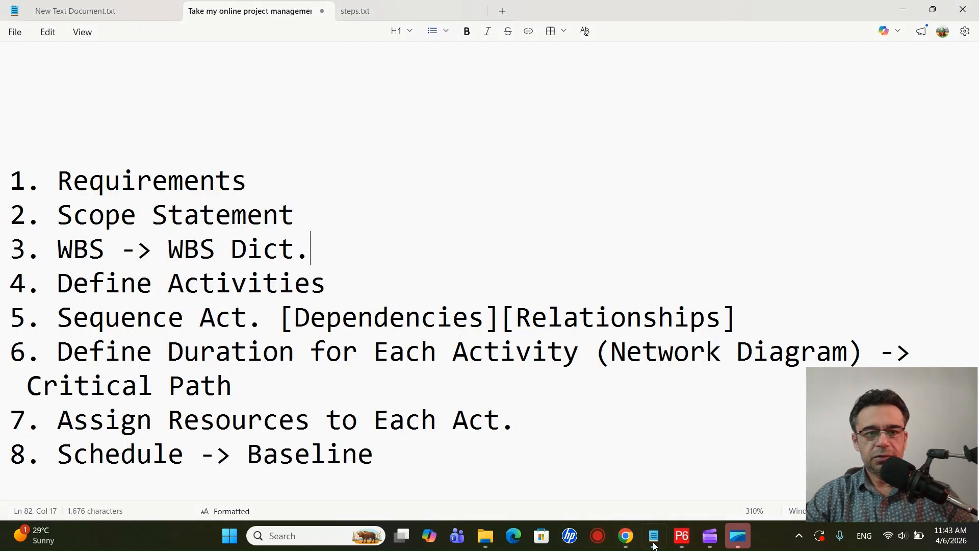
{"action": "left_click_drag", "start_coordinate": [63, 287], "coordinate": [323, 288]}
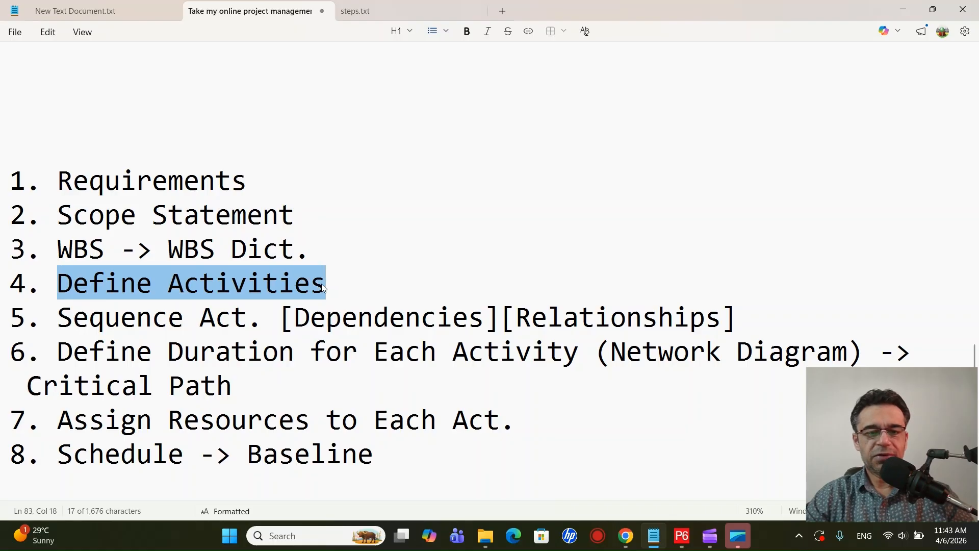
{"action": "left_click_drag", "start_coordinate": [61, 318], "coordinate": [258, 324]}
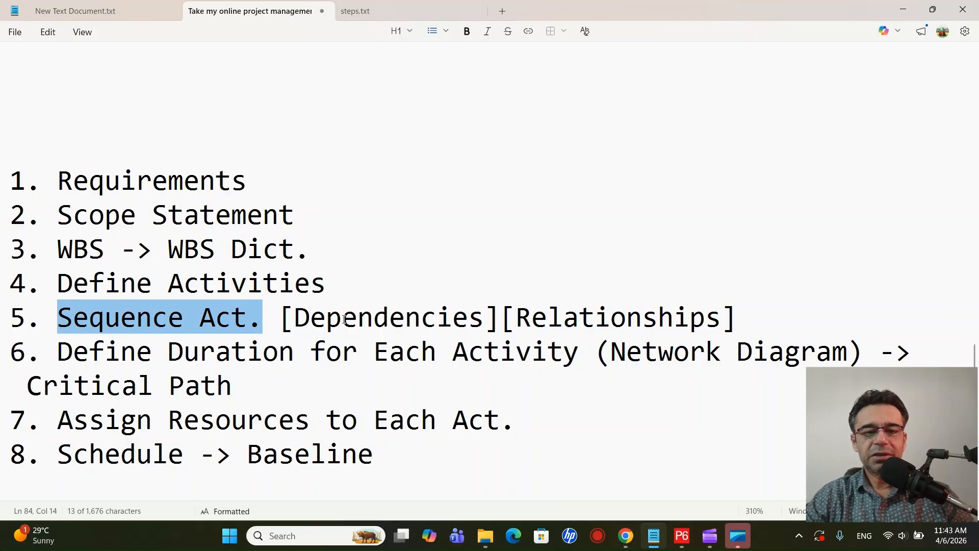
{"action": "double_click", "coordinate": [370, 319]}
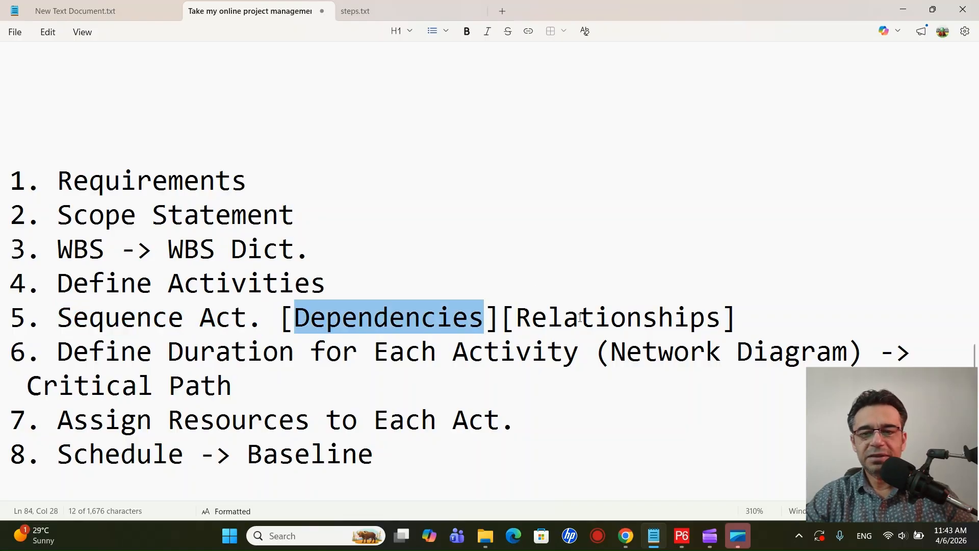
{"action": "double_click", "coordinate": [580, 317]}
Step: Return to Primavera P6 and view the status, resources, predecessors and successors details of the Hire Resources activity
{"action": "left_click", "coordinate": [682, 536]}
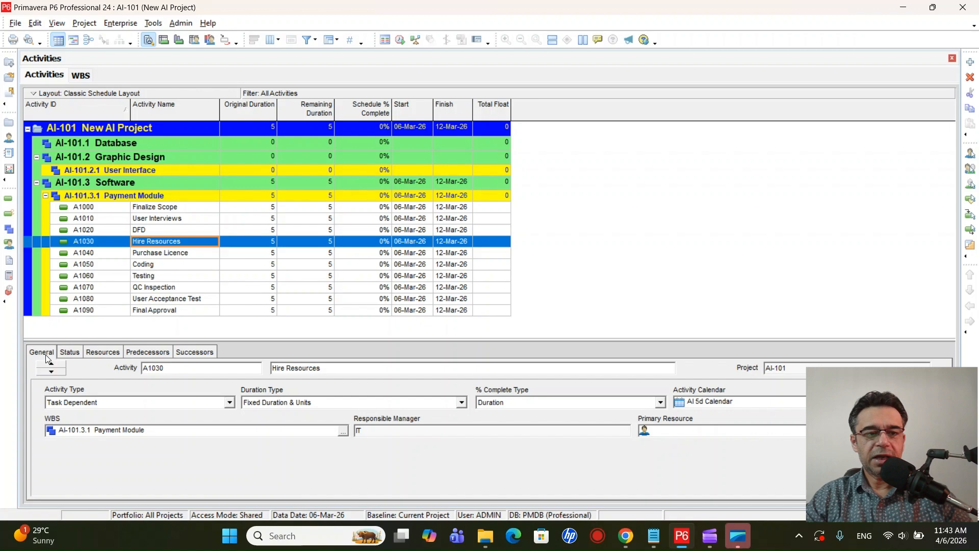
{"action": "left_click", "coordinate": [68, 353]}
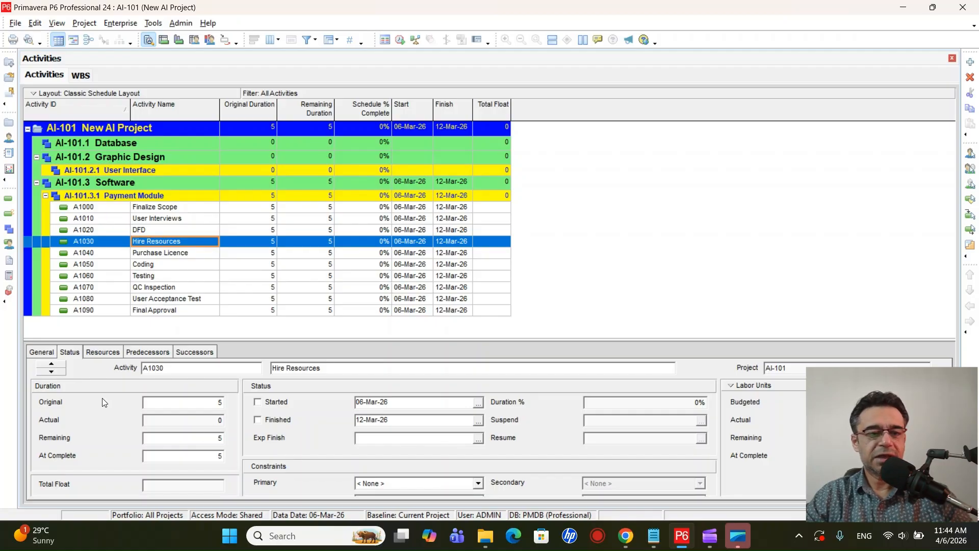
{"action": "left_click", "coordinate": [94, 357]}
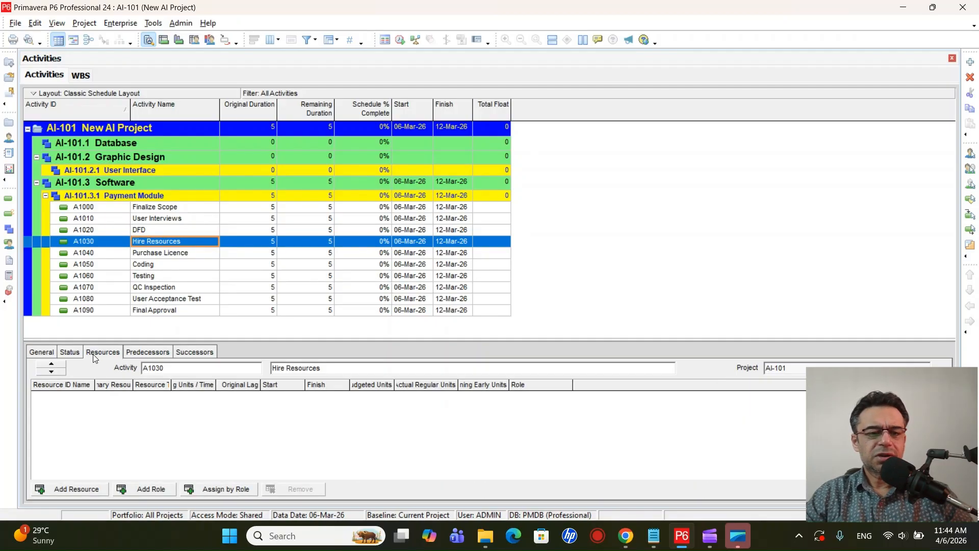
{"action": "left_click", "coordinate": [136, 353]}
{"action": "left_click", "coordinate": [196, 352]}
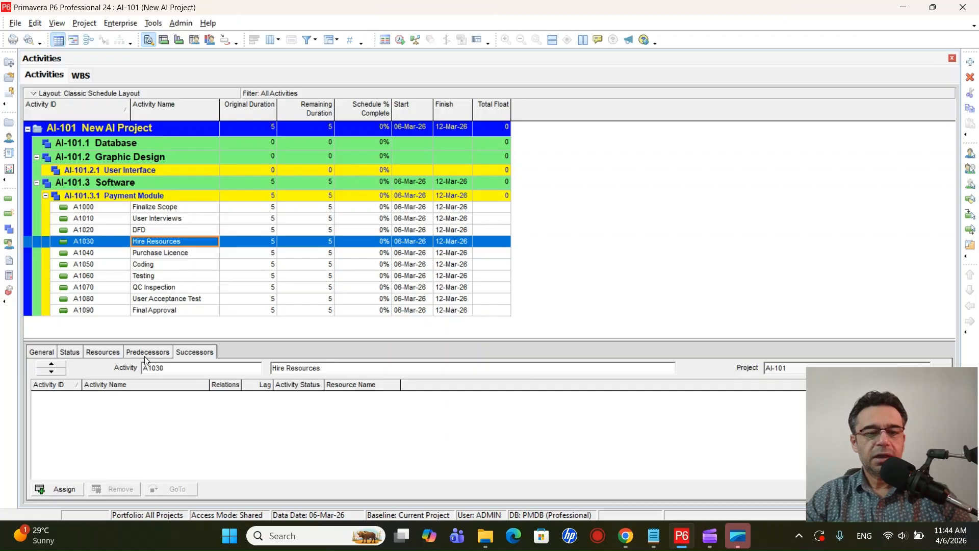
Step: Customize the activity details by removing Successors and Predecessors from the displayed sections
{"action": "right_click", "coordinate": [223, 353]}
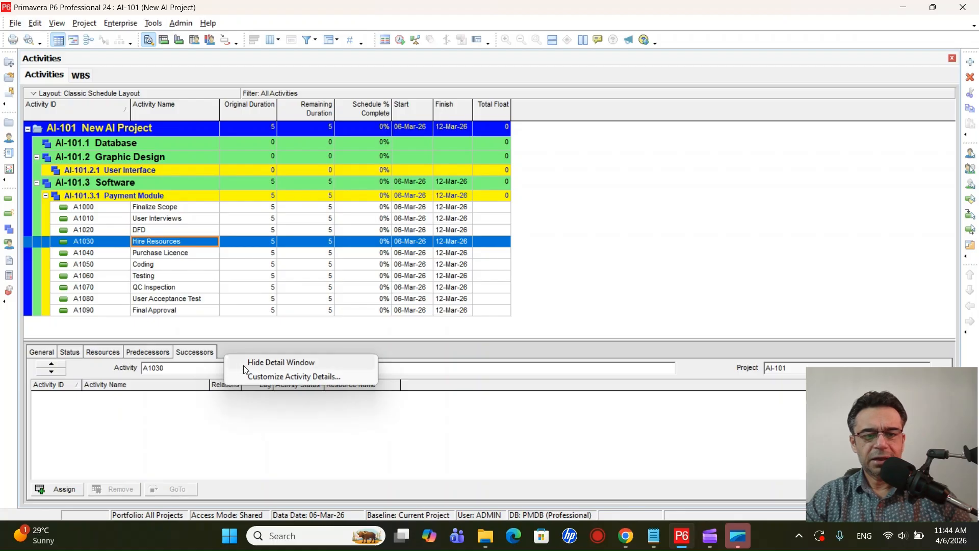
{"action": "left_click", "coordinate": [291, 377]}
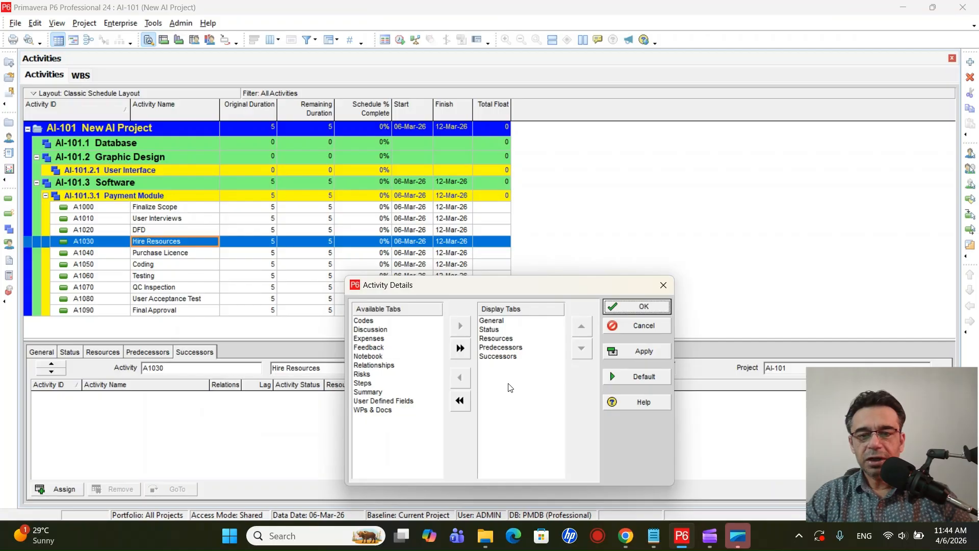
{"action": "left_click", "coordinate": [494, 357]}
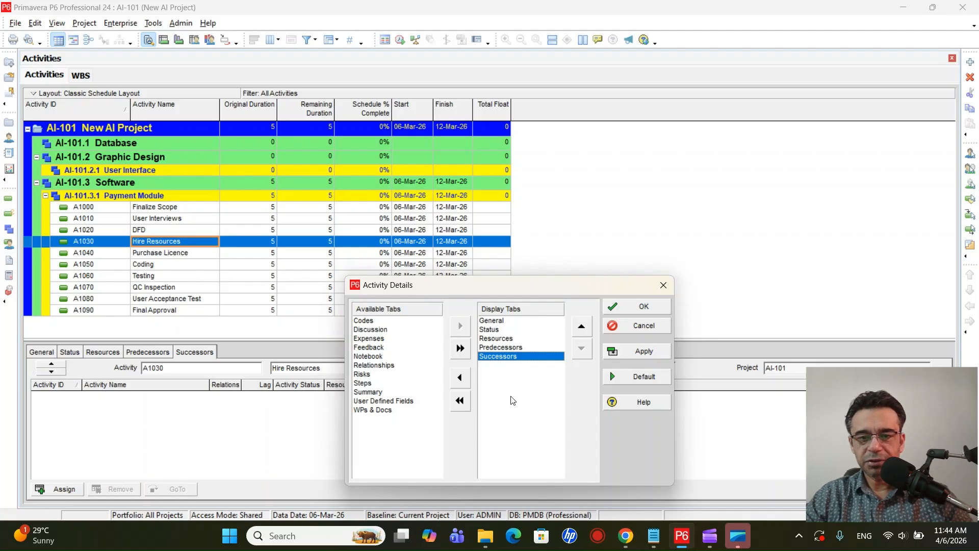
{"action": "left_click", "coordinate": [461, 379]}
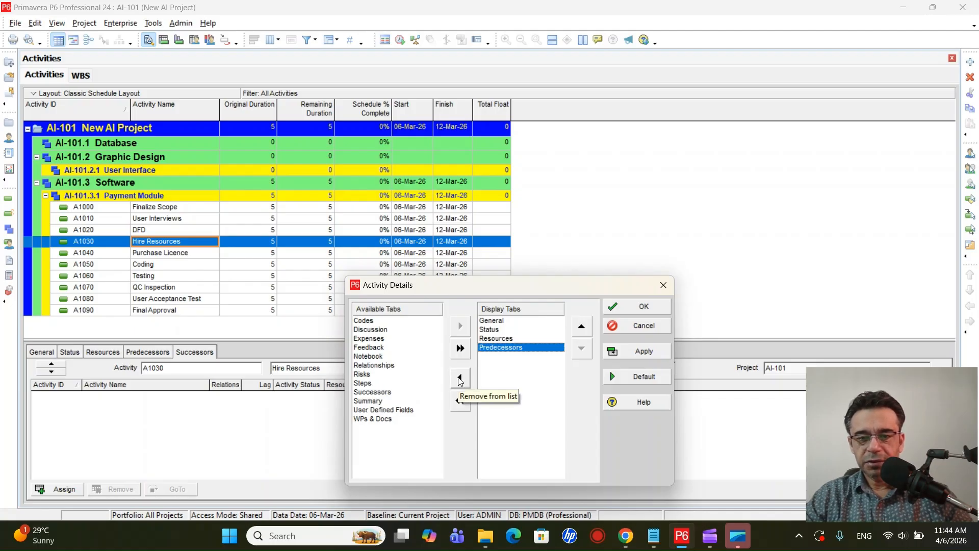
{"action": "left_click", "coordinate": [460, 379]}
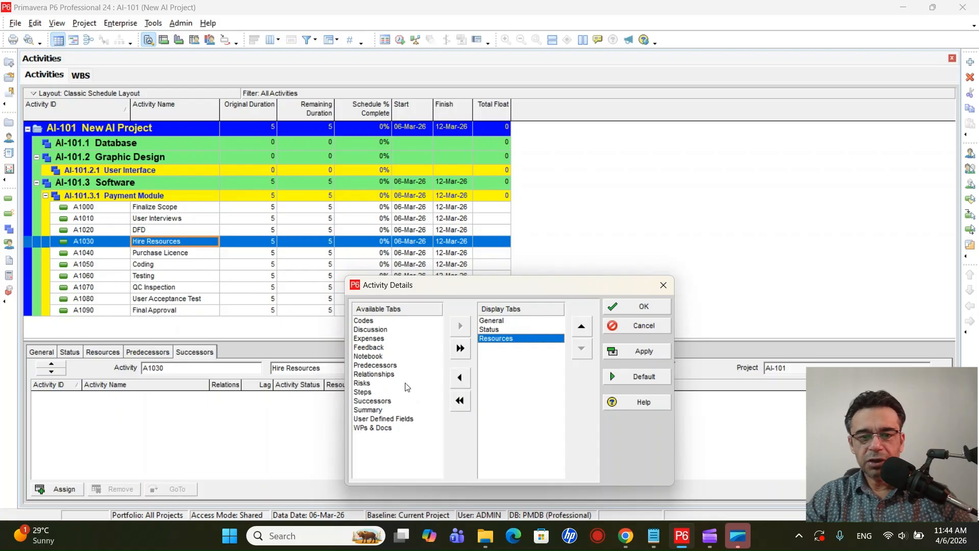
Step: Add Relationships to the displayed activity details sections
{"action": "left_click", "coordinate": [375, 377]}
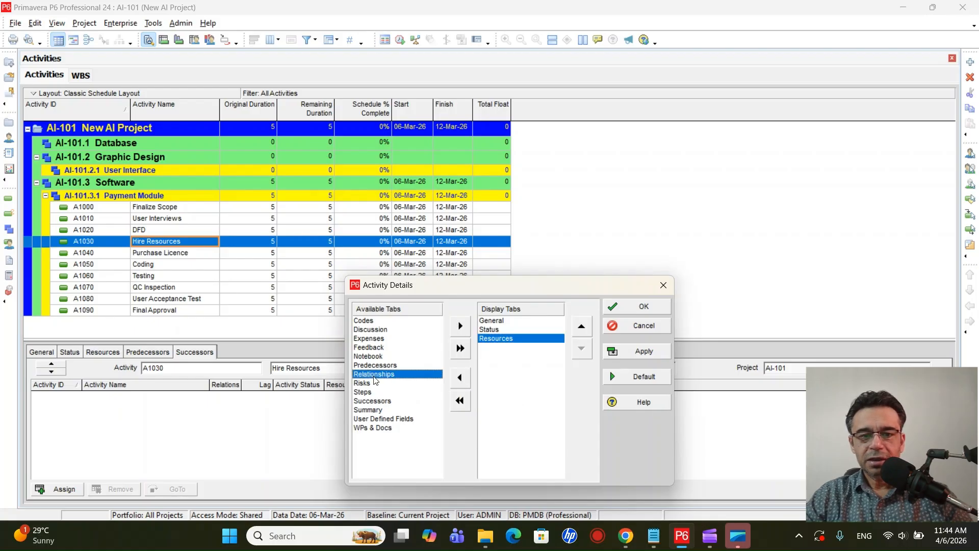
{"action": "left_click", "coordinate": [461, 326]}
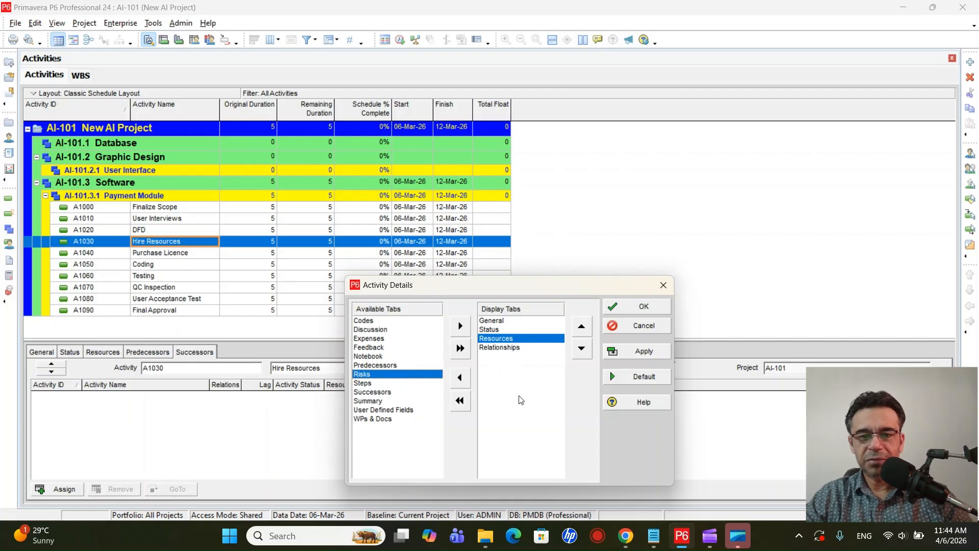
{"action": "left_click", "coordinate": [501, 330]}
{"action": "left_click", "coordinate": [508, 339]}
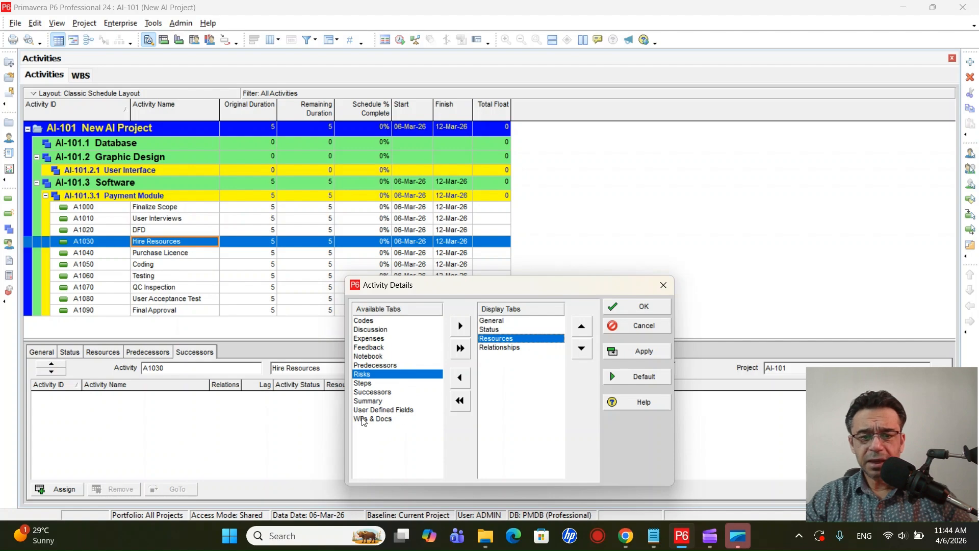
Step: Add Summary to the displayed activity details sections, check the resulting section list and apply it
{"action": "left_click", "coordinate": [380, 401]}
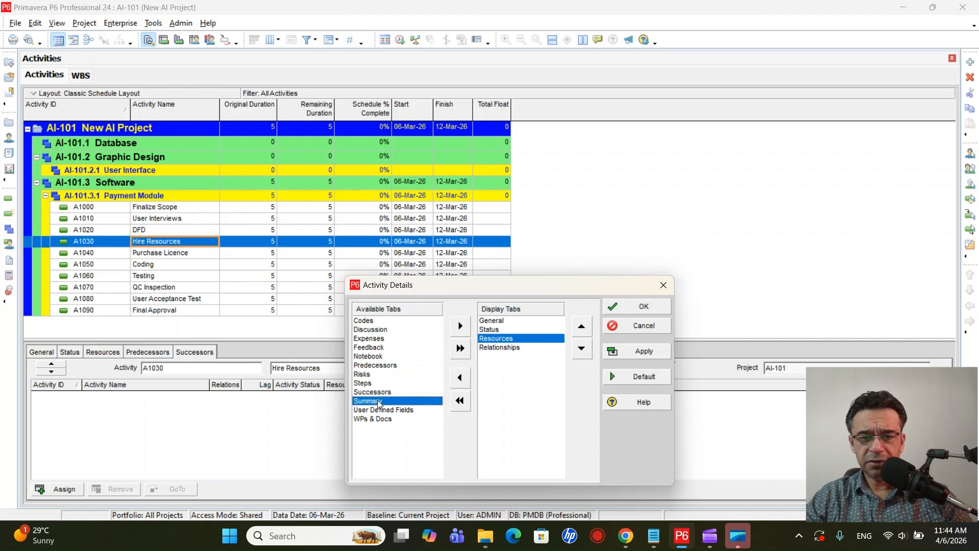
{"action": "left_click", "coordinate": [460, 327]}
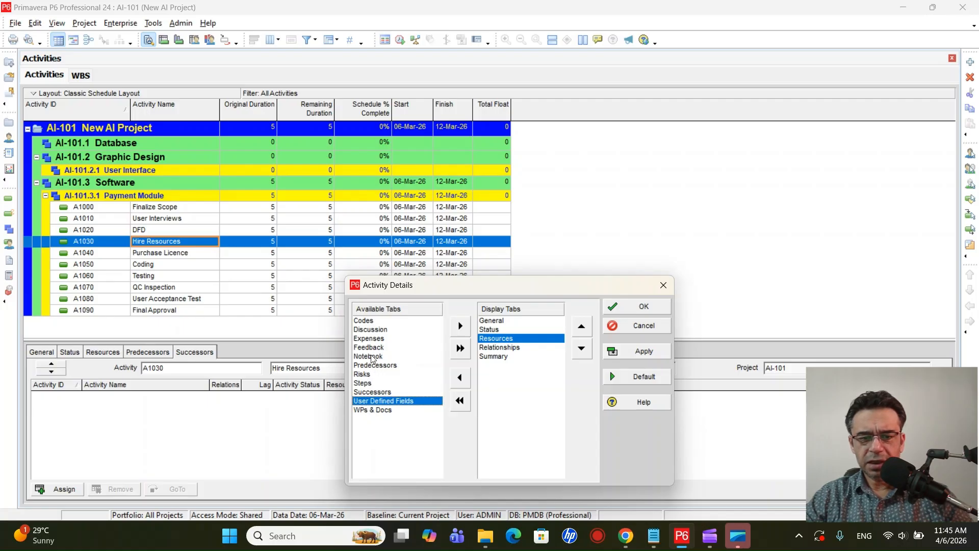
{"action": "left_click", "coordinate": [367, 340]}
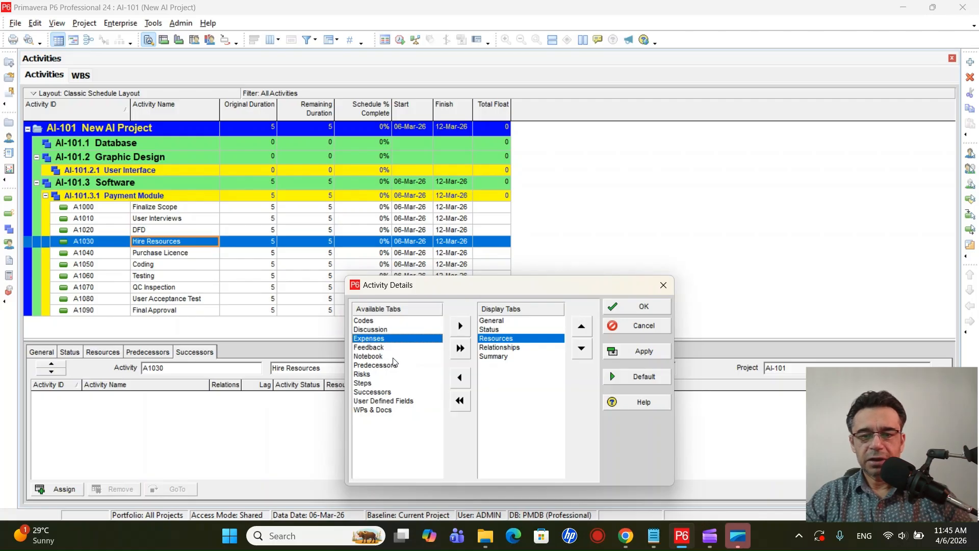
{"action": "left_click", "coordinate": [505, 322]}
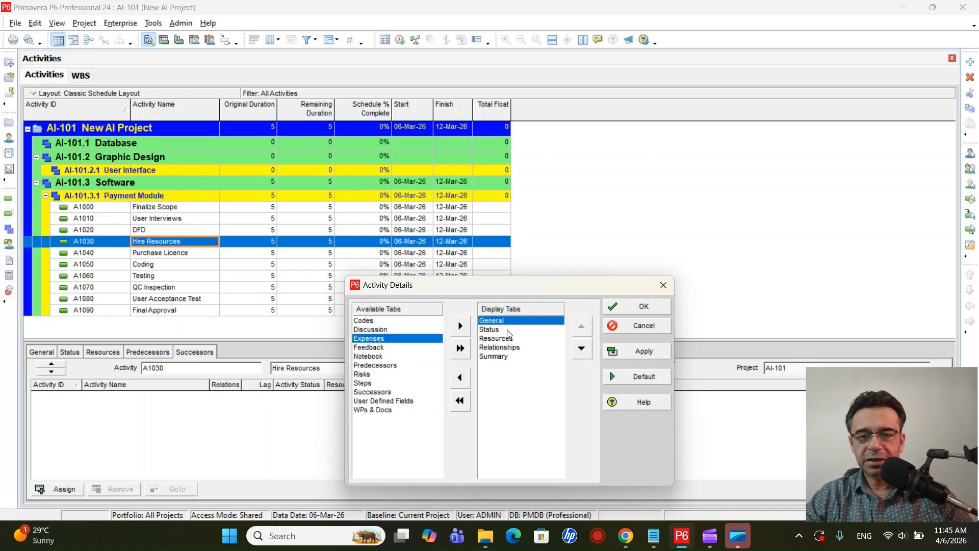
{"action": "left_click", "coordinate": [508, 330]}
{"action": "left_click", "coordinate": [511, 339]}
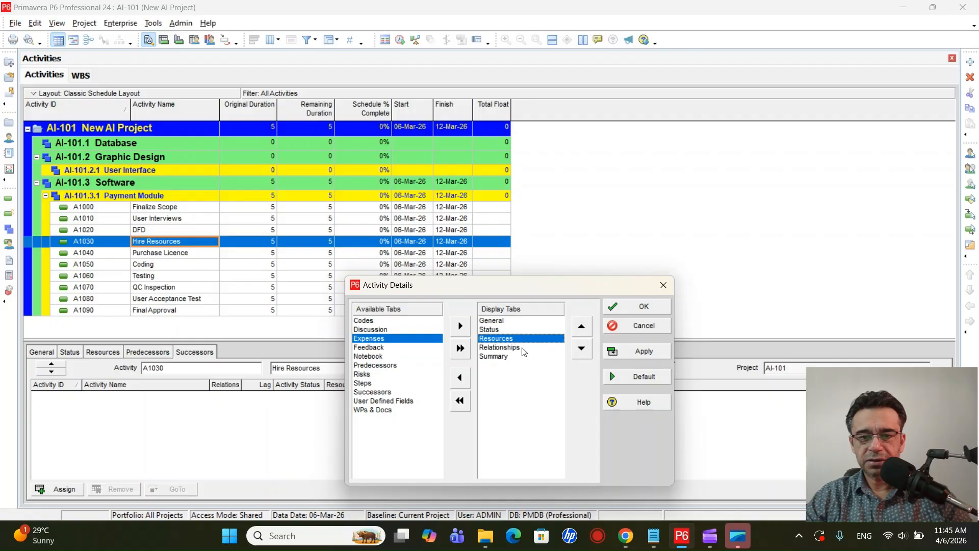
{"action": "left_click", "coordinate": [521, 349]}
{"action": "left_click", "coordinate": [514, 357]}
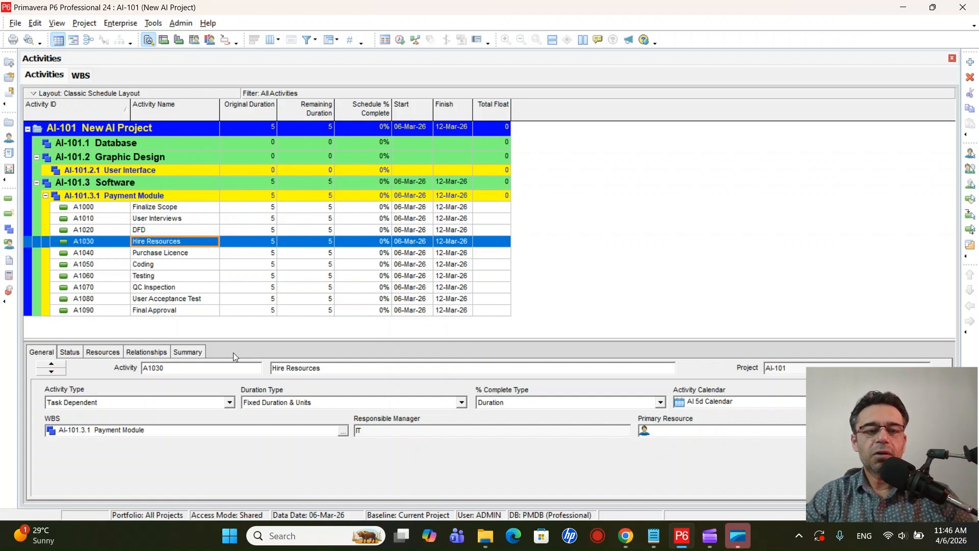
Step: Show the relationships of the User Interviews activity and assign Finalize Scope as its successor
{"action": "left_click", "coordinate": [149, 353]}
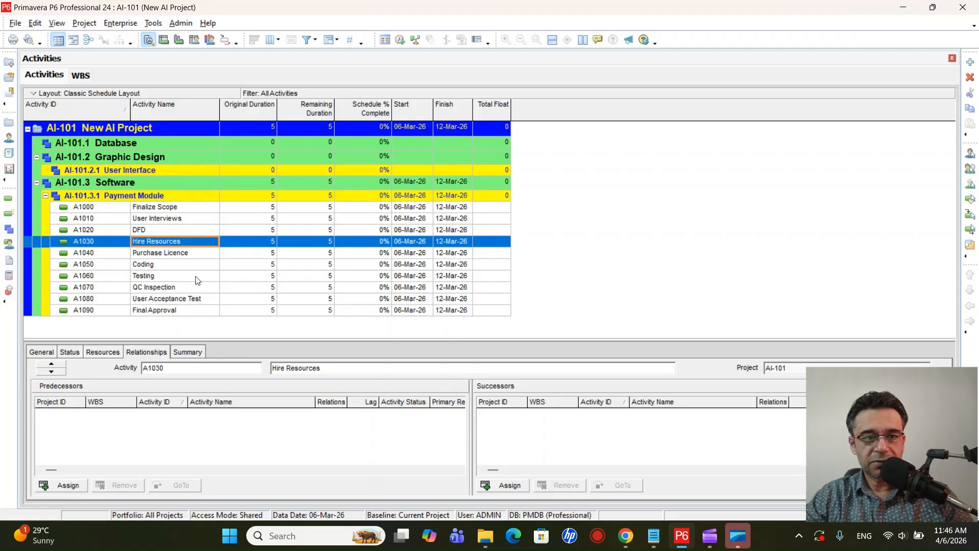
{"action": "left_click", "coordinate": [166, 219]}
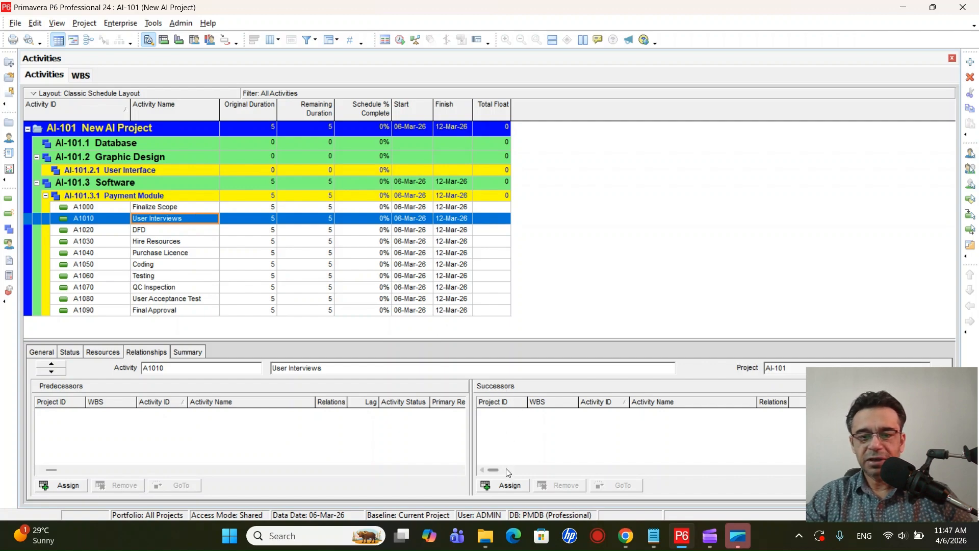
{"action": "left_click", "coordinate": [507, 485]}
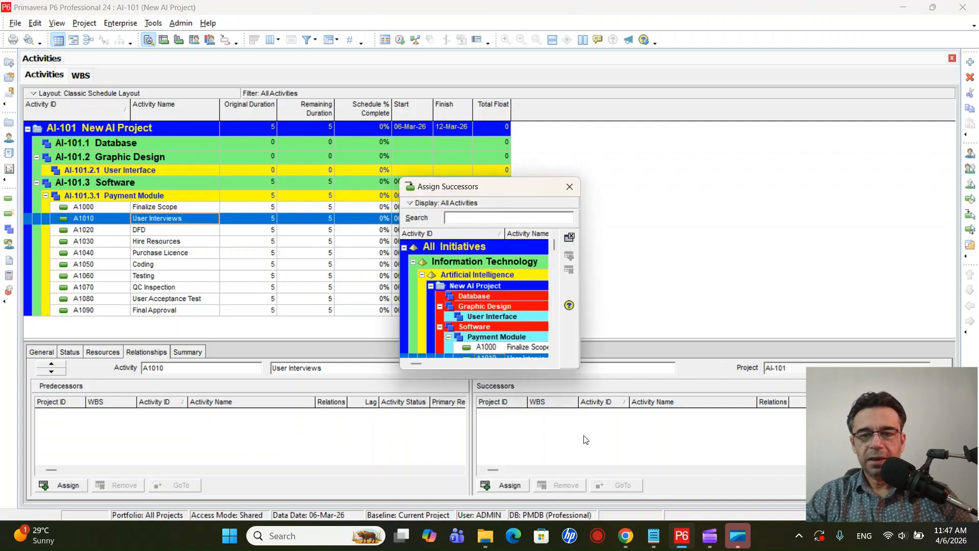
{"action": "left_click_drag", "start_coordinate": [579, 366], "coordinate": [714, 505]}
{"action": "left_click_drag", "start_coordinate": [602, 188], "coordinate": [800, 29]}
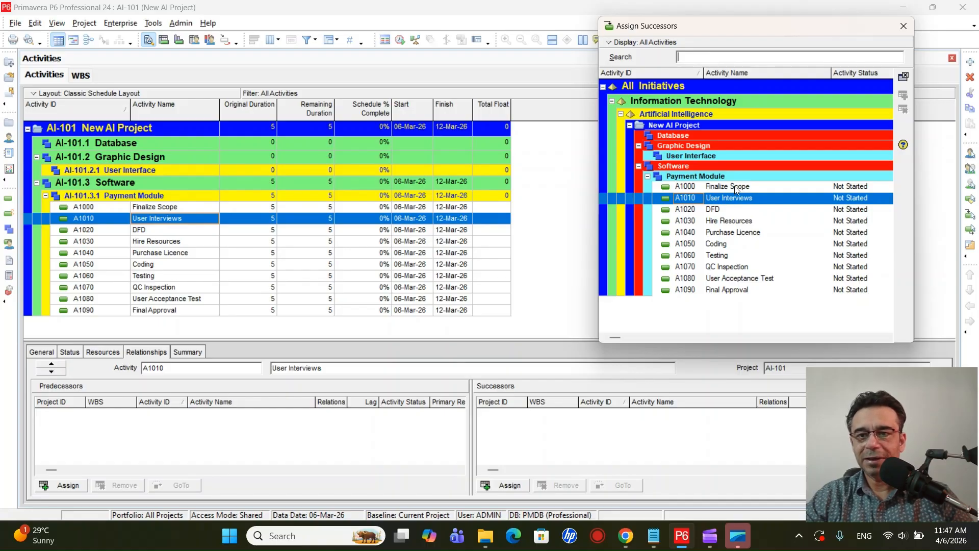
{"action": "double_click", "coordinate": [735, 187]}
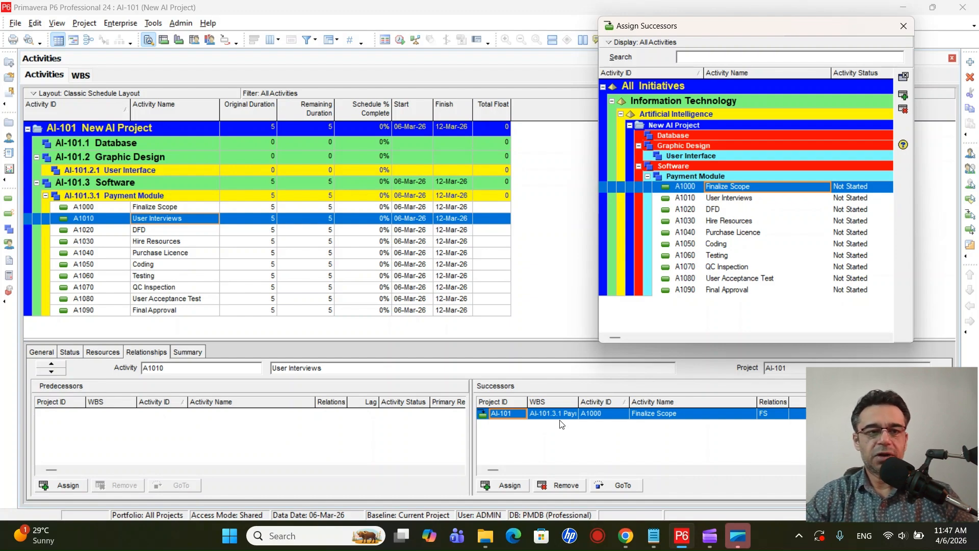
Step: Assign Hire Resources and Purchase Licence as successors of the Finalize Scope activity, and close the successor assignment window
{"action": "left_click", "coordinate": [173, 206]}
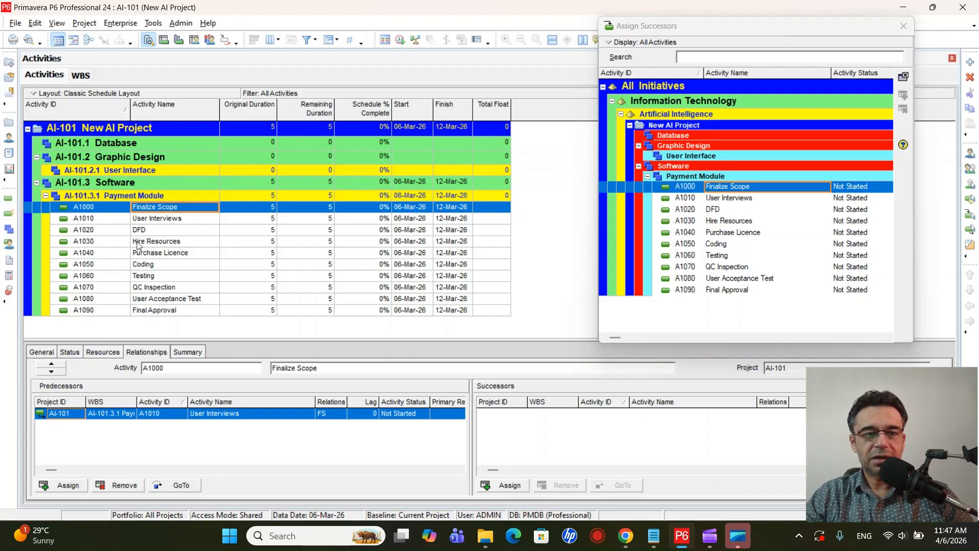
{"action": "double_click", "coordinate": [729, 223]}
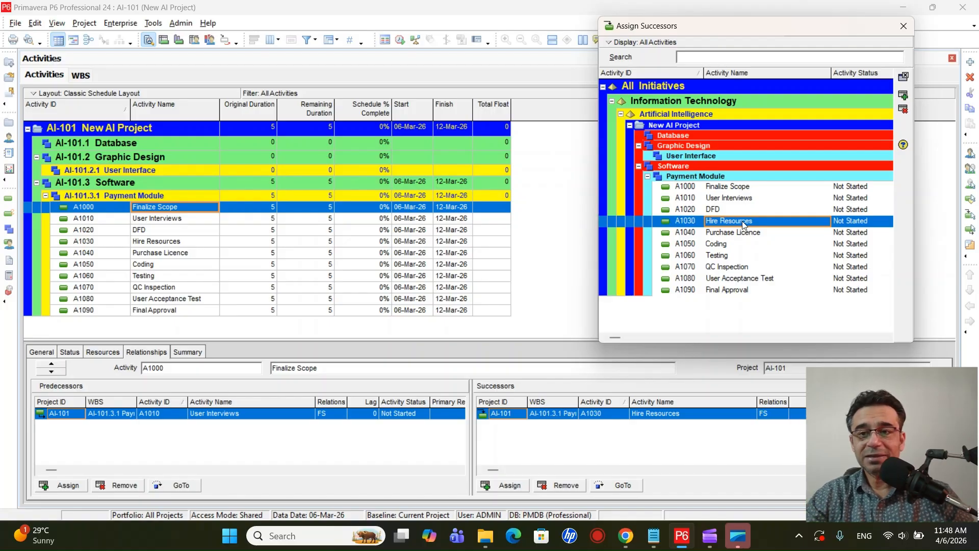
{"action": "double_click", "coordinate": [731, 233]}
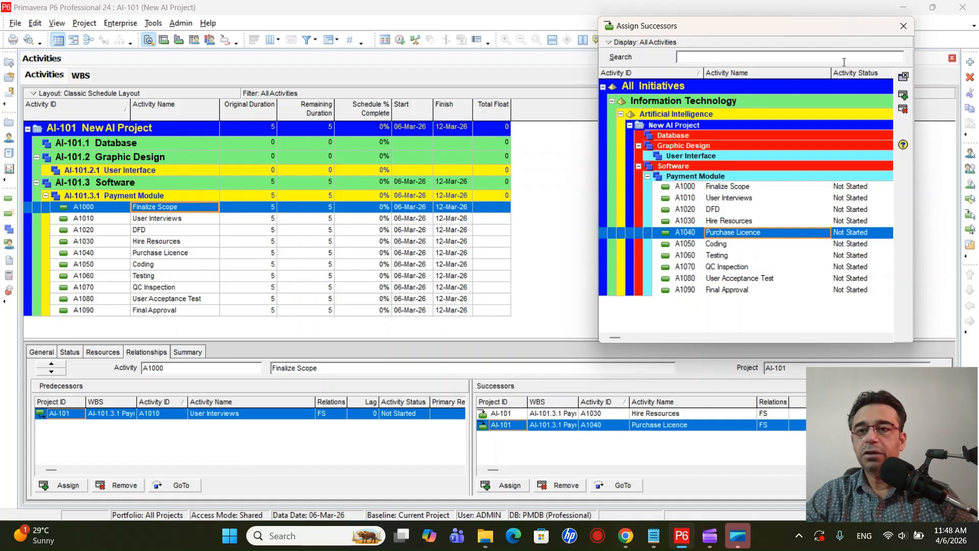
{"action": "left_click", "coordinate": [903, 28]}
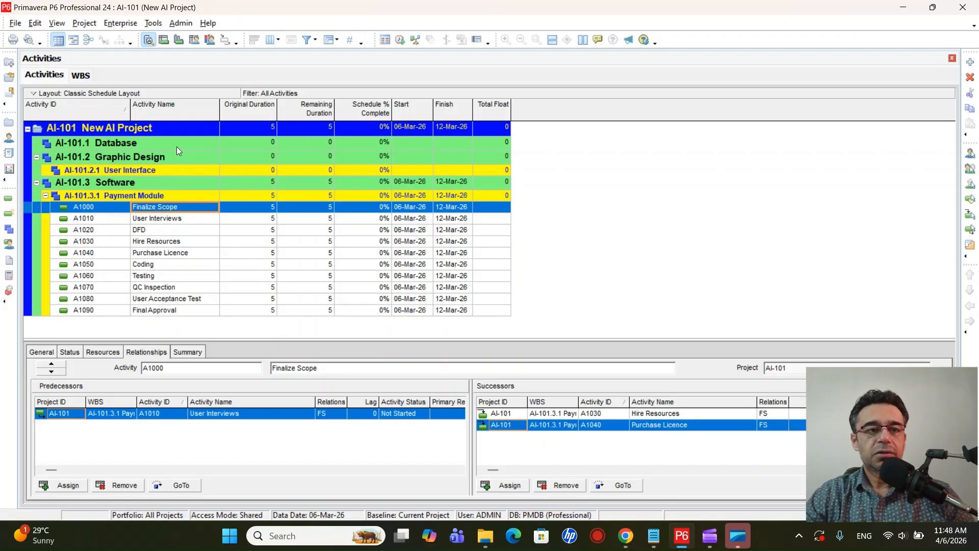
Step: Display the Payment Module as an activity network and examine its linked and unlinked activities up close
{"action": "left_click", "coordinate": [89, 43]}
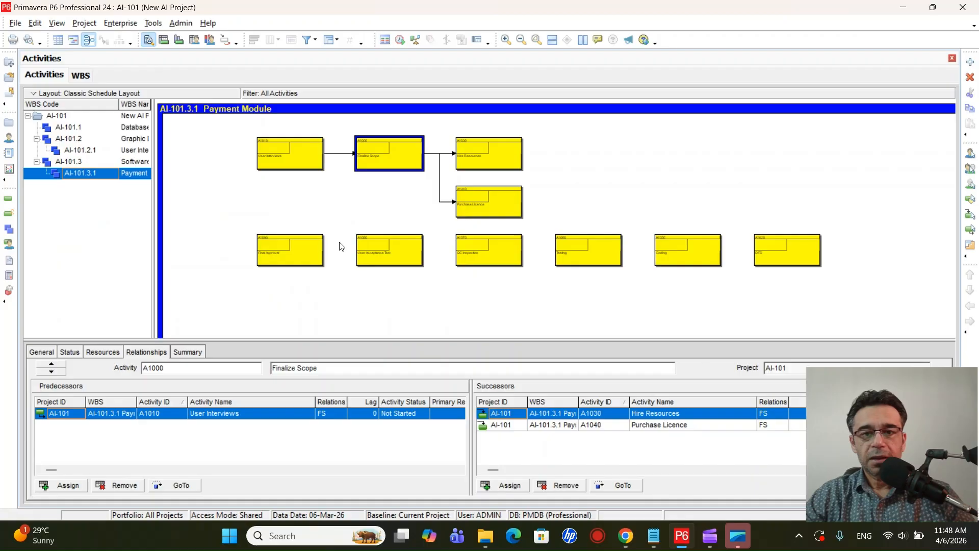
{"action": "left_click", "coordinate": [506, 40]}
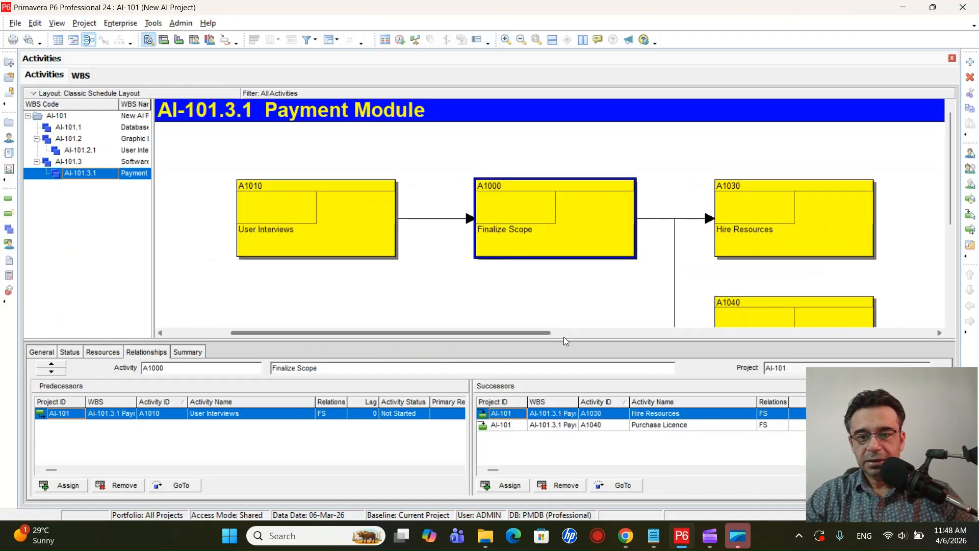
{"action": "left_click_drag", "start_coordinate": [567, 338], "coordinate": [582, 413]}
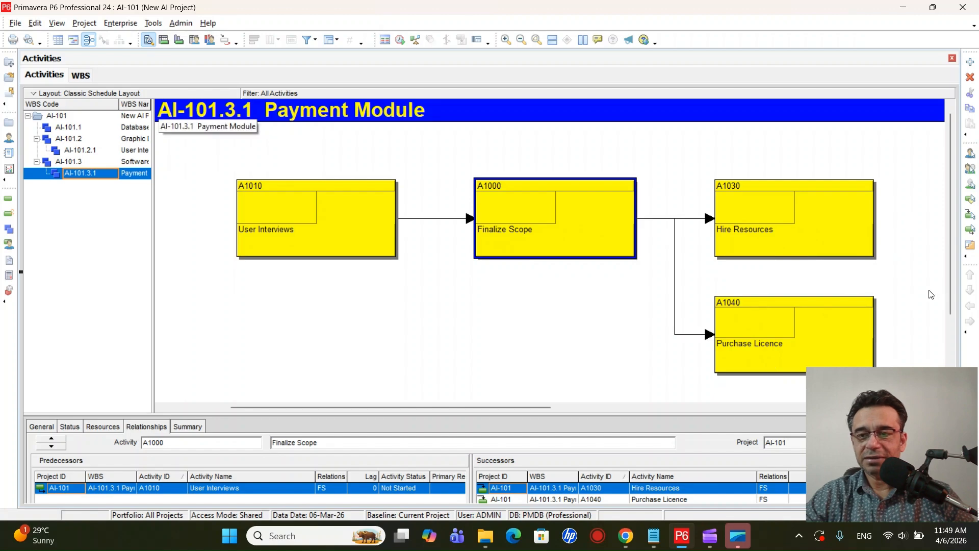
{"action": "left_click", "coordinate": [951, 352]}
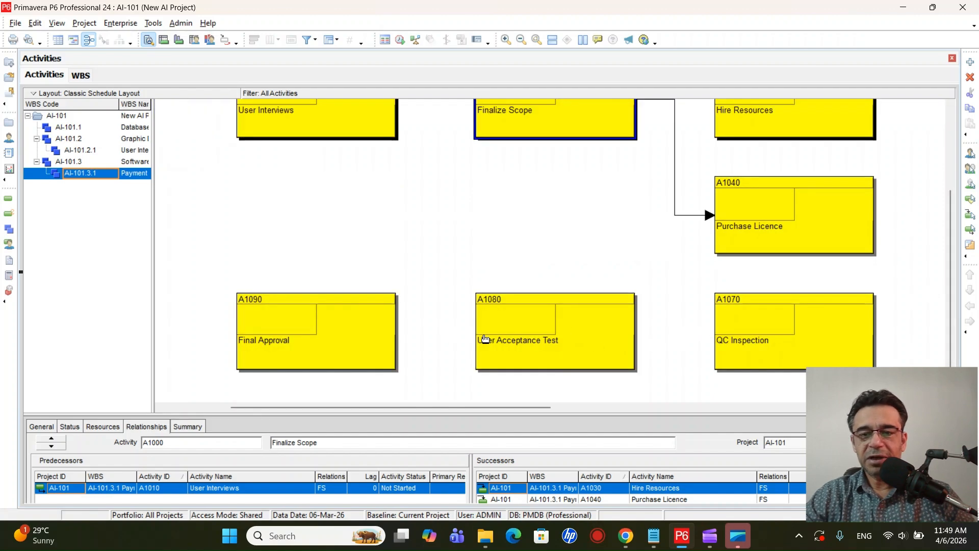
{"action": "left_click", "coordinate": [951, 161]}
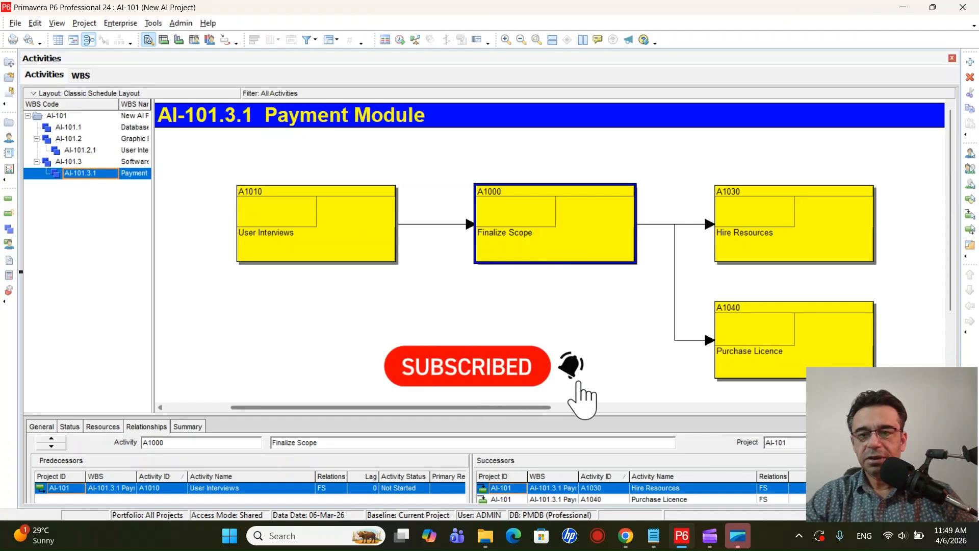
{"action": "left_click", "coordinate": [940, 407]}
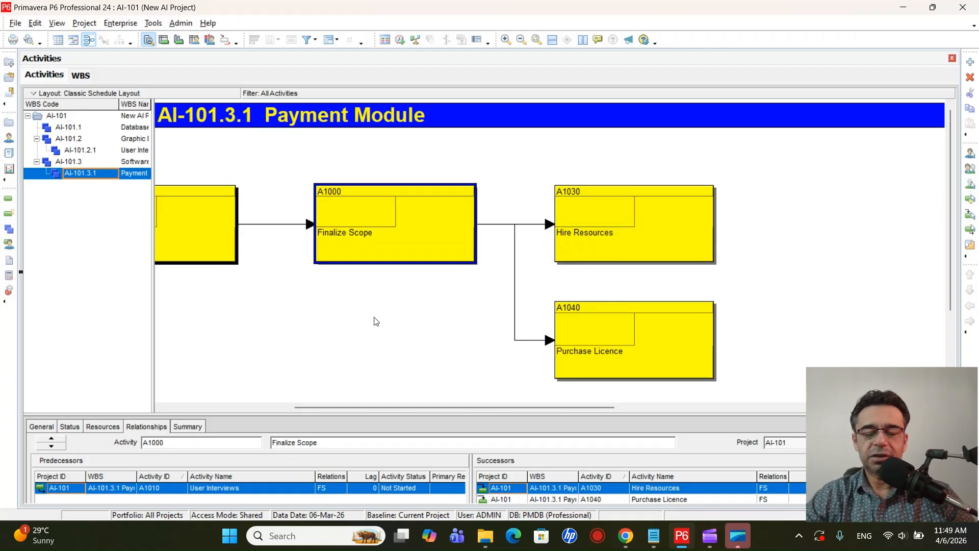
{"action": "left_click", "coordinate": [265, 406]}
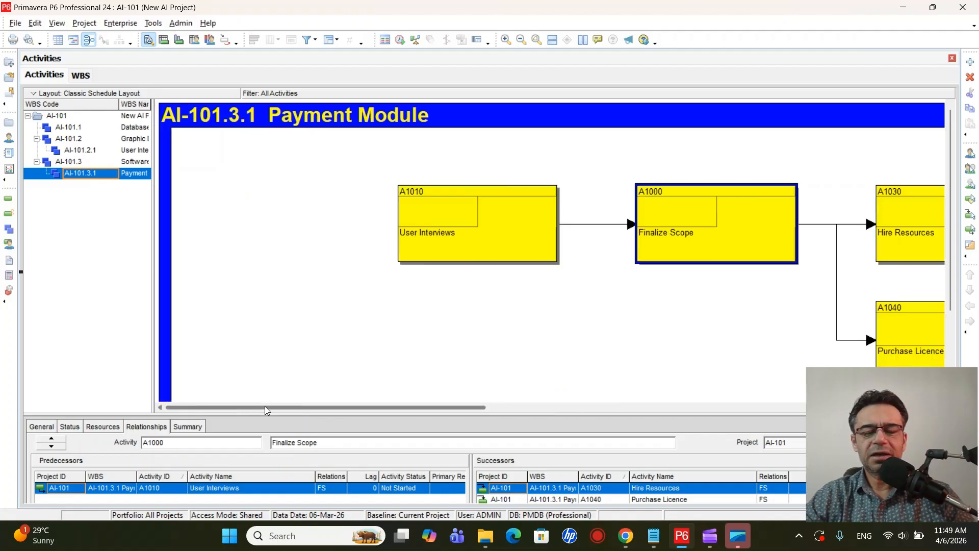
{"action": "left_click", "coordinate": [264, 229]}
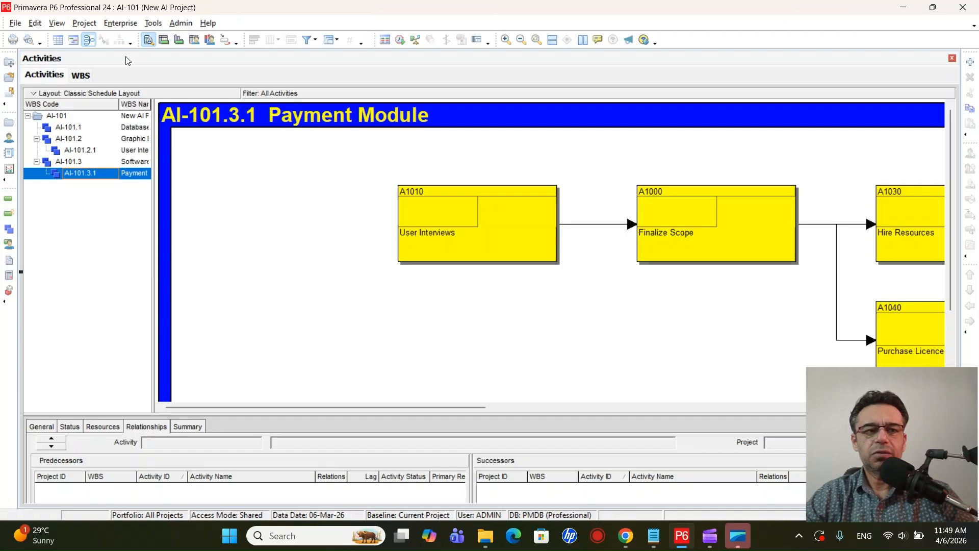
Step: Return to the activity table, enlarge the activity details area and select the DFD activity
{"action": "left_click", "coordinate": [59, 41]}
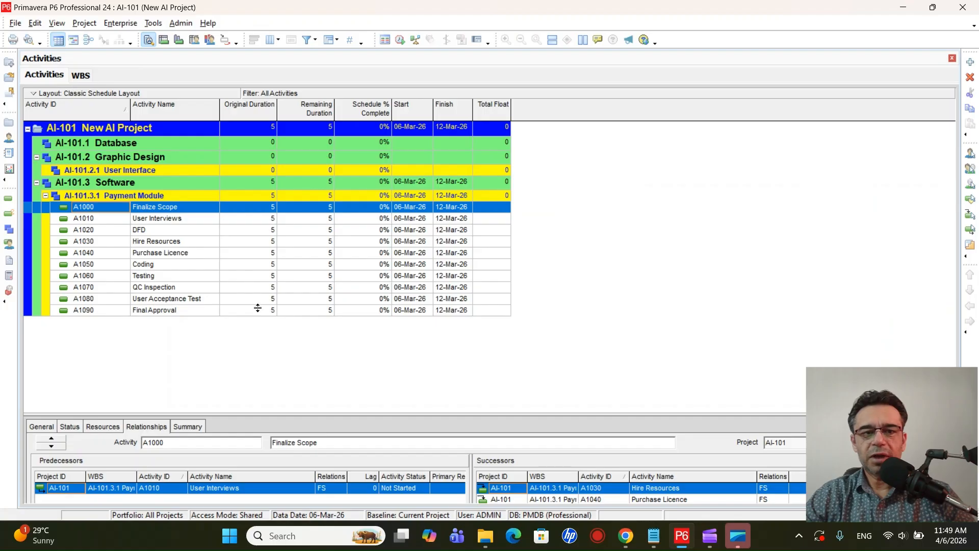
{"action": "left_click_drag", "start_coordinate": [386, 411], "coordinate": [387, 361]}
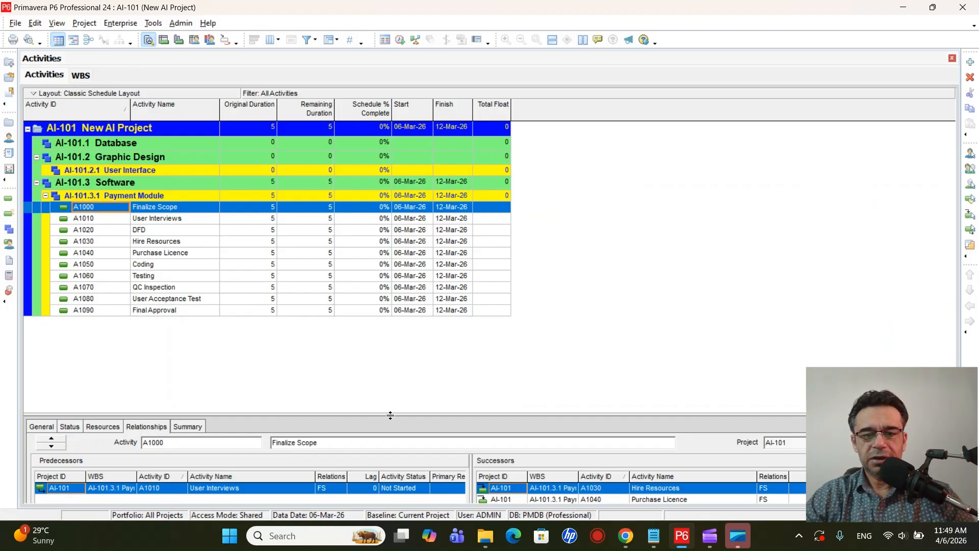
{"action": "mouse_move", "coordinate": [405, 404]}
{"action": "left_mouse_down"}
{"action": "mouse_move", "coordinate": [412, 423]}
{"action": "mouse_move", "coordinate": [409, 396]}
{"action": "left_mouse_up"}
{"action": "left_click_drag", "start_coordinate": [409, 397], "coordinate": [410, 349]}
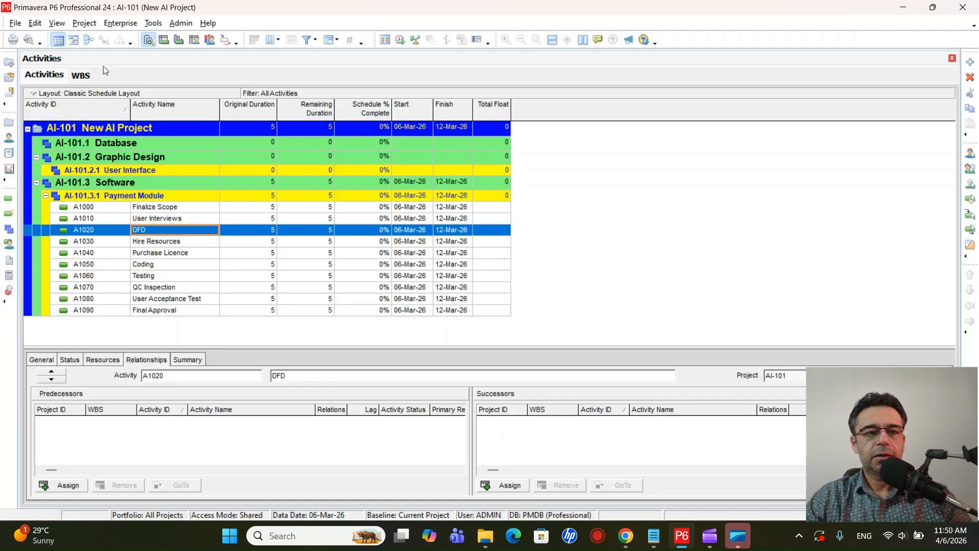
Step: In the activity network, move the DFD box above Testing, into the same row as Purchase Licence
{"action": "left_click", "coordinate": [89, 41]}
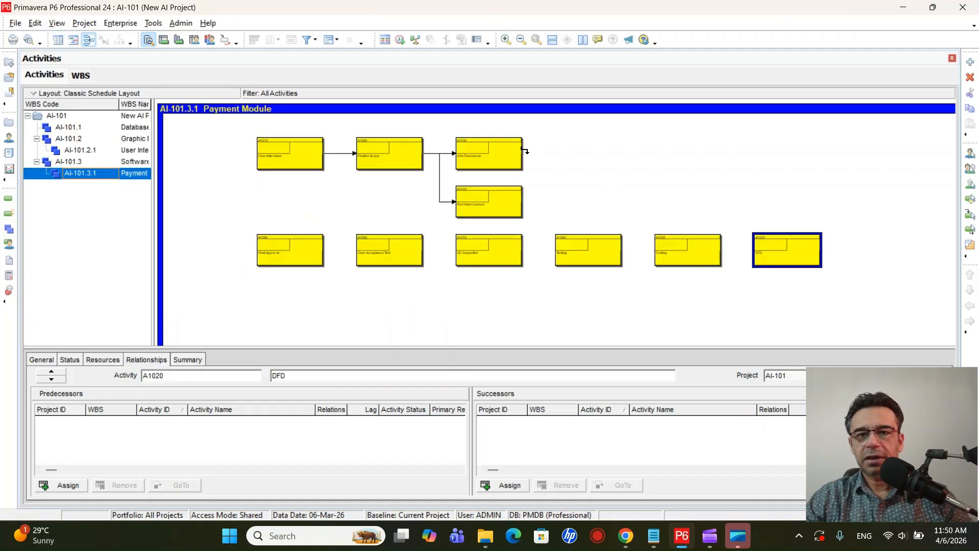
{"action": "left_click", "coordinate": [506, 39]}
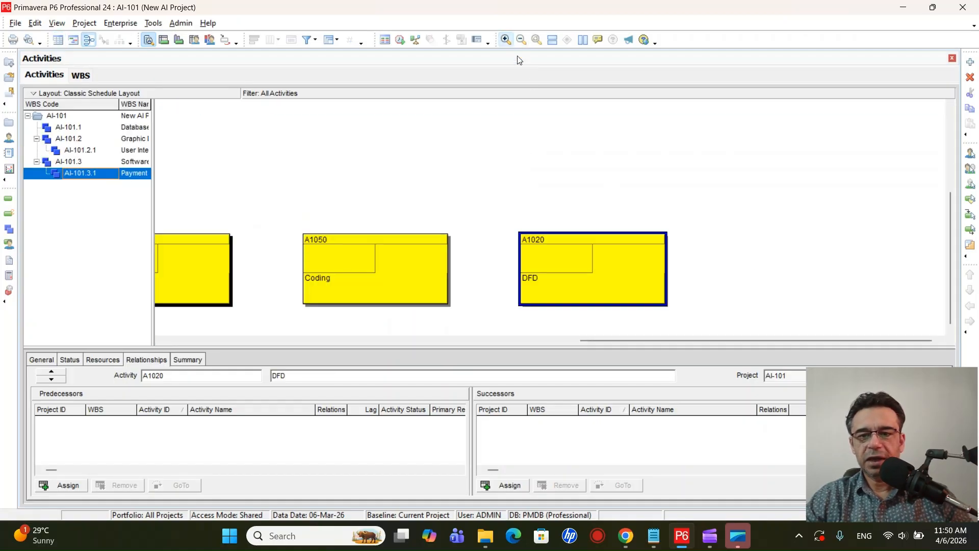
{"action": "left_click_drag", "start_coordinate": [953, 252], "coordinate": [957, 314]}
{"action": "left_click_drag", "start_coordinate": [855, 343], "coordinate": [672, 386]}
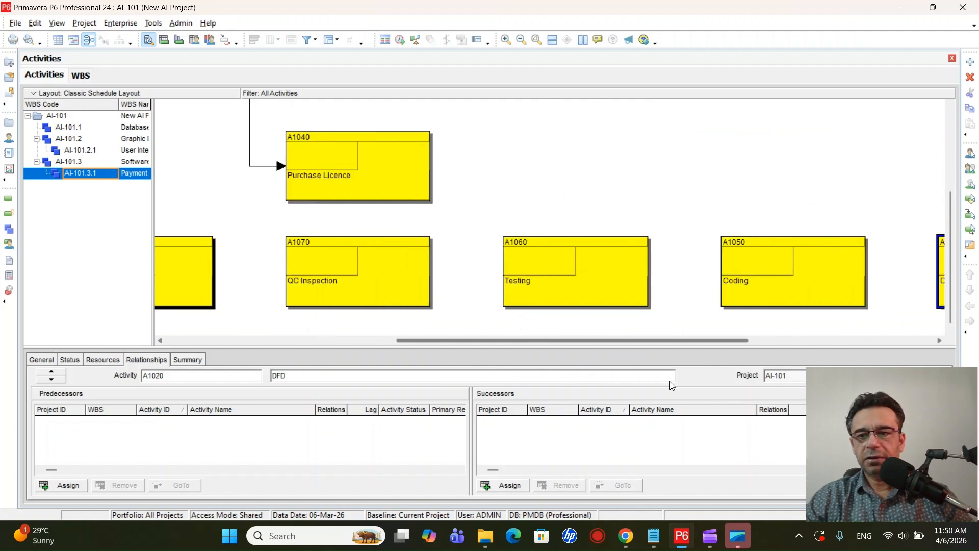
{"action": "mouse_move", "coordinate": [953, 287]}
{"action": "left_mouse_down"}
{"action": "mouse_move", "coordinate": [944, 243]}
{"action": "mouse_move", "coordinate": [958, 290]}
{"action": "left_mouse_up"}
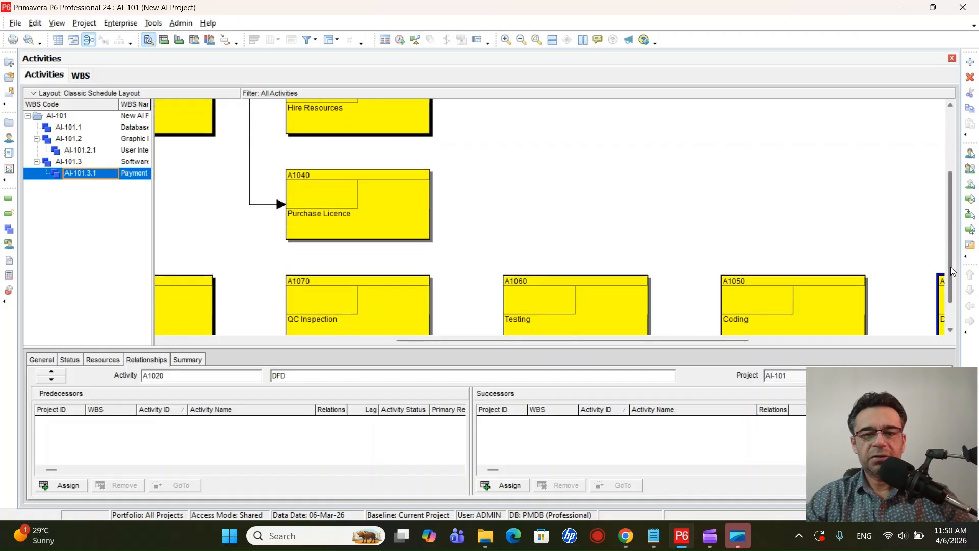
{"action": "left_click_drag", "start_coordinate": [665, 342], "coordinate": [785, 358]}
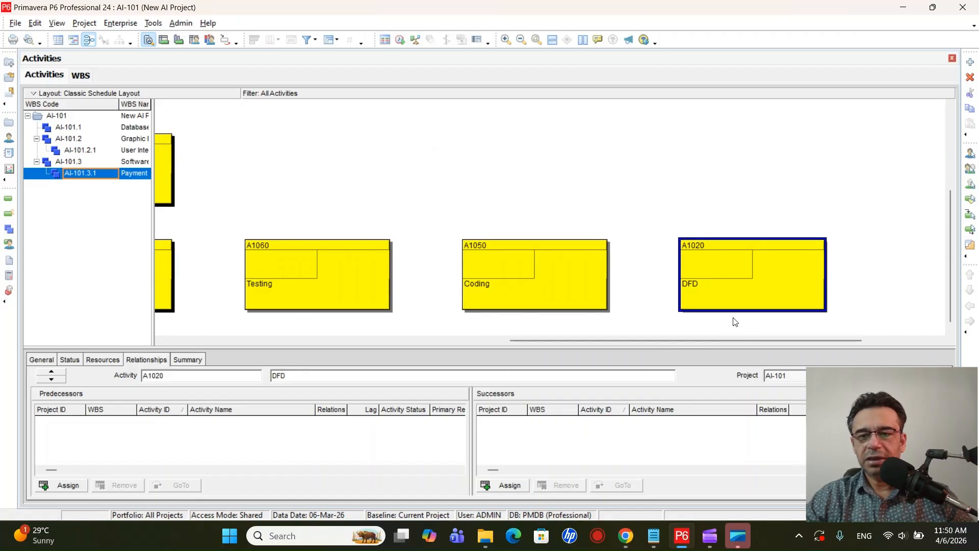
{"action": "left_click_drag", "start_coordinate": [732, 262], "coordinate": [399, 153]}
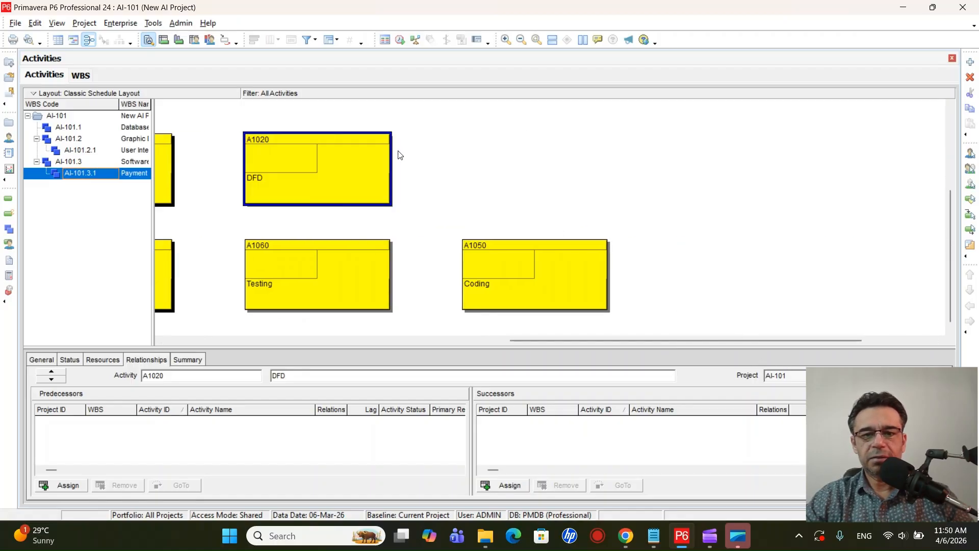
Step: Link Purchase Licence to DFD with a finish-to-start relationship directly in the activity network
{"action": "left_click_drag", "start_coordinate": [518, 344], "coordinate": [424, 345]}
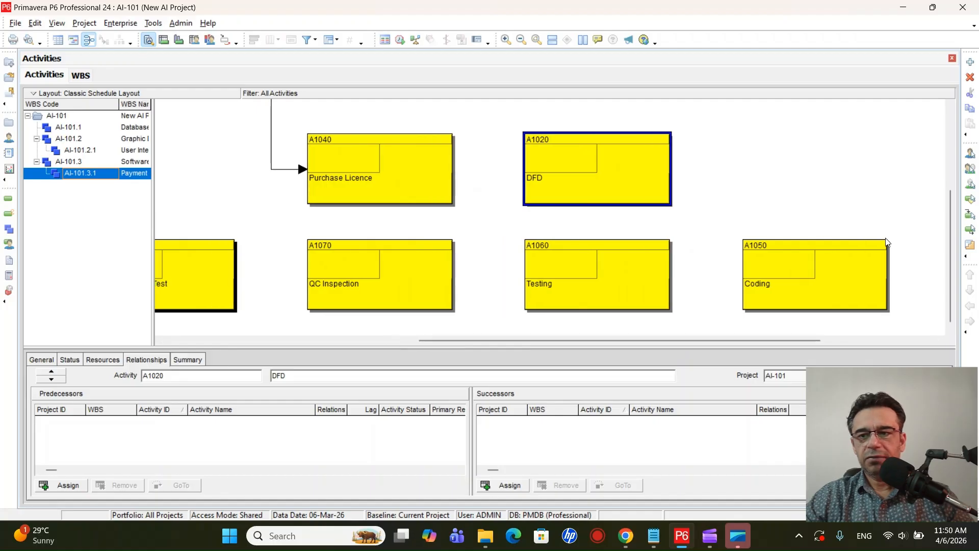
{"action": "left_click_drag", "start_coordinate": [951, 260], "coordinate": [949, 212]}
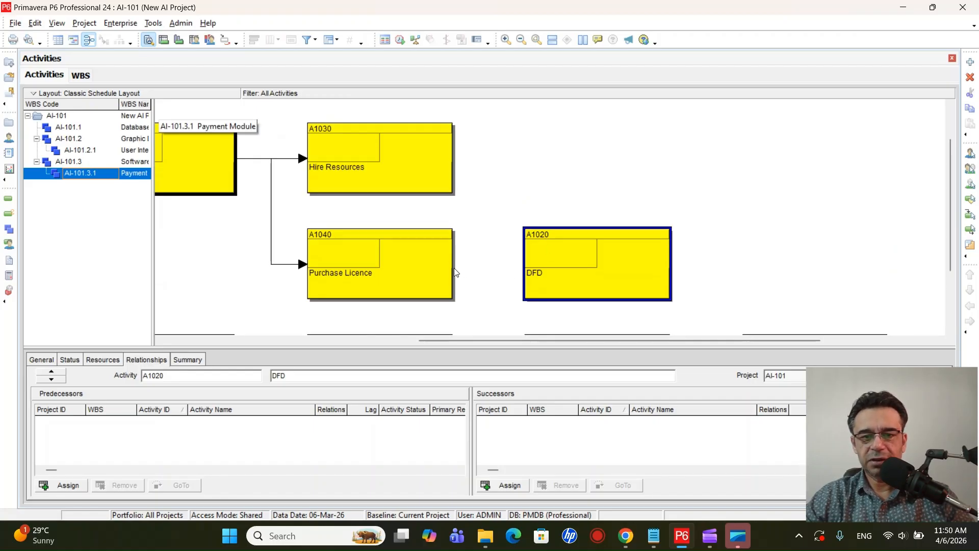
{"action": "left_click_drag", "start_coordinate": [454, 273], "coordinate": [535, 269]}
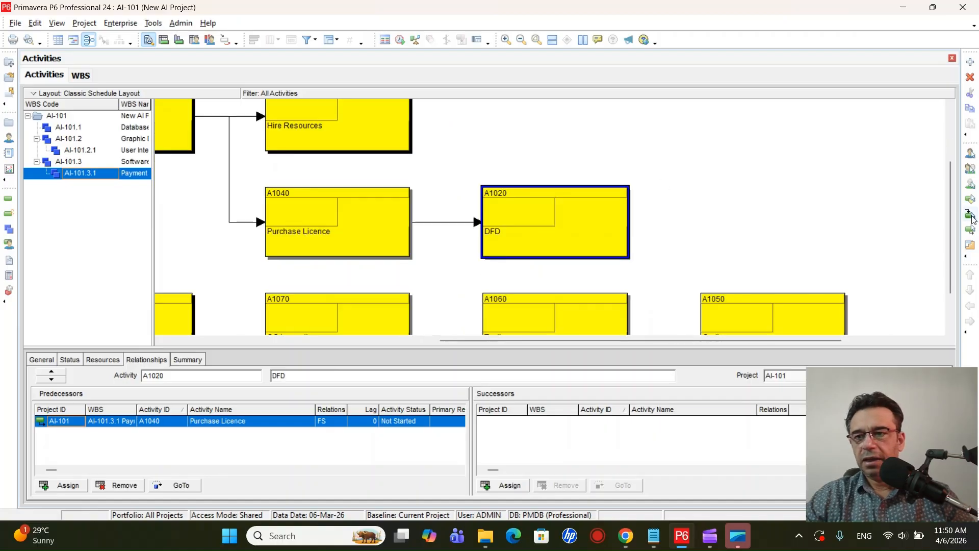
Step: Link Hire Resources to DFD with a finish-to-start relationship directly in the activity network
{"action": "scroll", "coordinate": [951, 227], "scroll_direction": "up", "scroll_amount": 2}
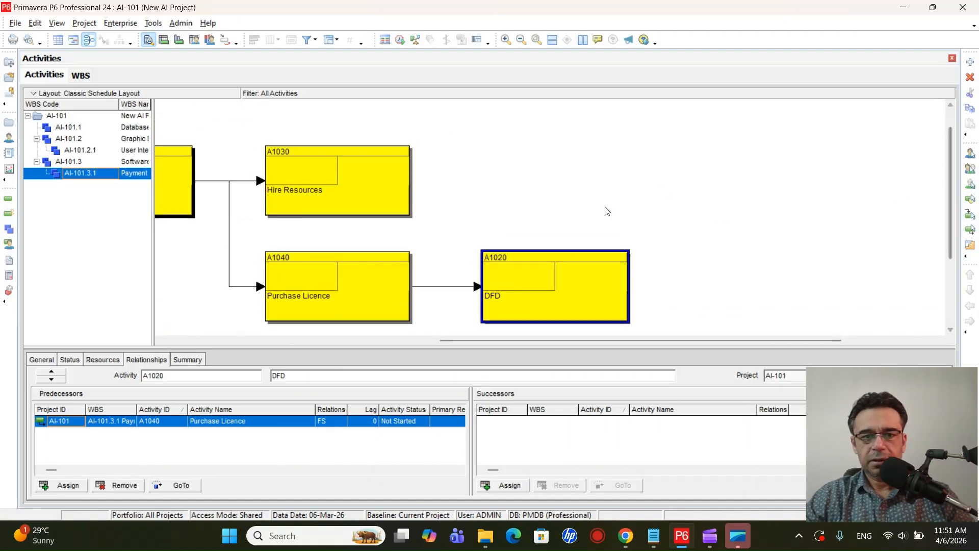
{"action": "left_click", "coordinate": [413, 188]}
{"action": "left_click_drag", "start_coordinate": [411, 186], "coordinate": [493, 277]}
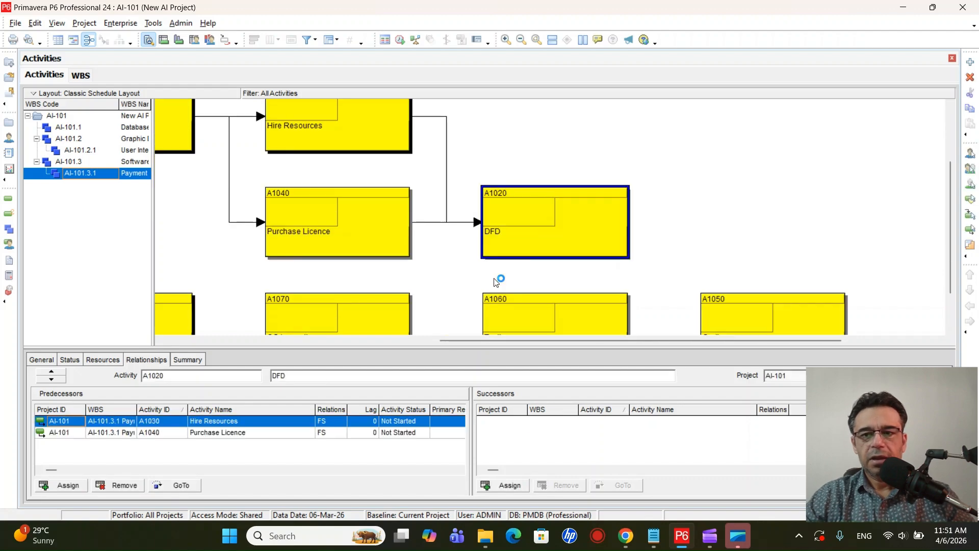
Step: Move the Coding box up into the DFD row and link DFD to Coding with a finish-to-start relationship
{"action": "left_click_drag", "start_coordinate": [950, 225], "coordinate": [945, 199]}
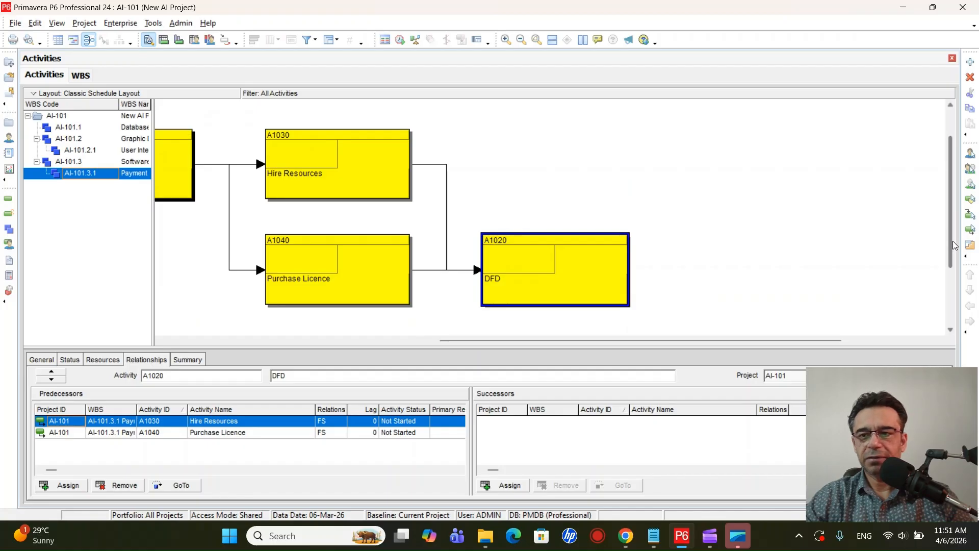
{"action": "left_click_drag", "start_coordinate": [951, 247], "coordinate": [957, 292]}
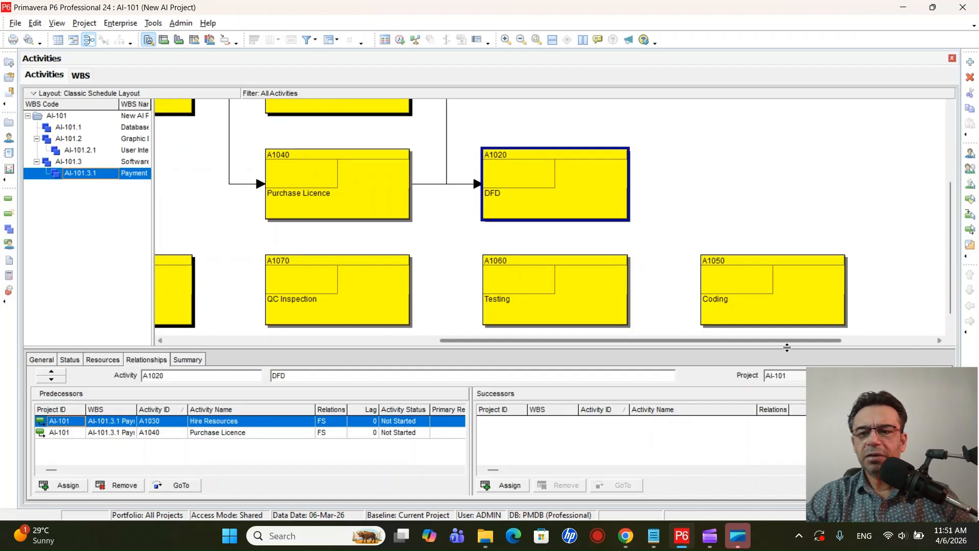
{"action": "left_click_drag", "start_coordinate": [724, 305], "coordinate": [722, 197]}
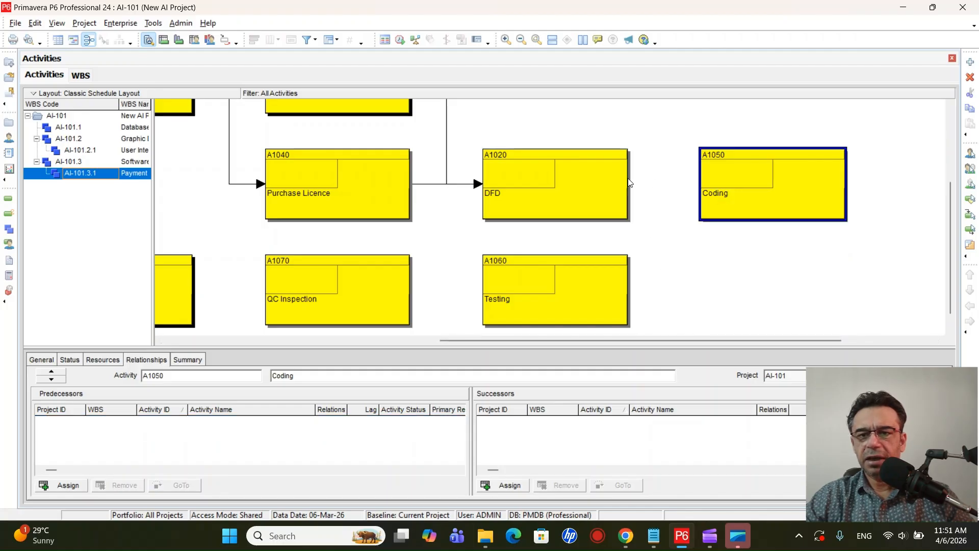
{"action": "left_click_drag", "start_coordinate": [632, 183], "coordinate": [709, 191]}
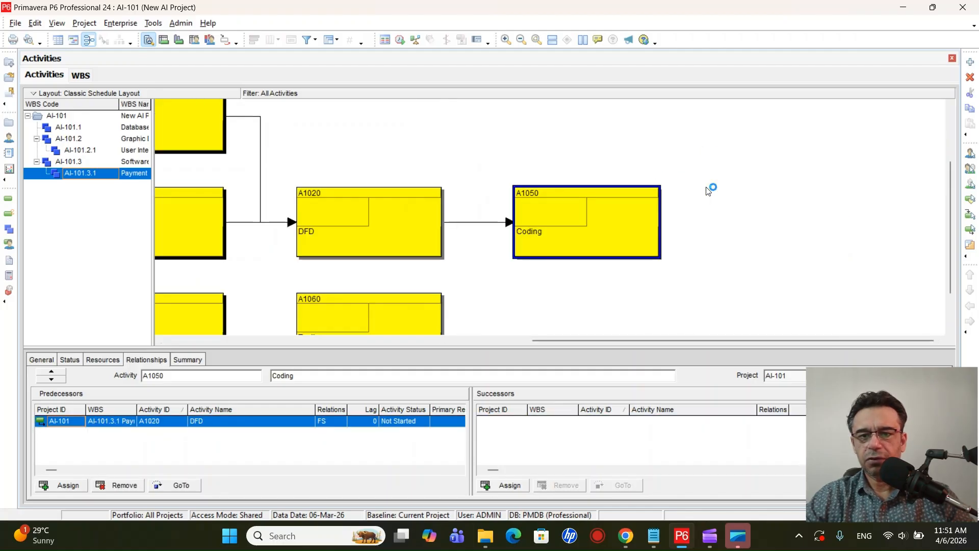
Step: Return to the activity table, cancelling the file save for the activity network positions
{"action": "left_click_drag", "start_coordinate": [719, 341], "coordinate": [600, 362]}
{"action": "left_click_drag", "start_coordinate": [948, 255], "coordinate": [949, 284]}
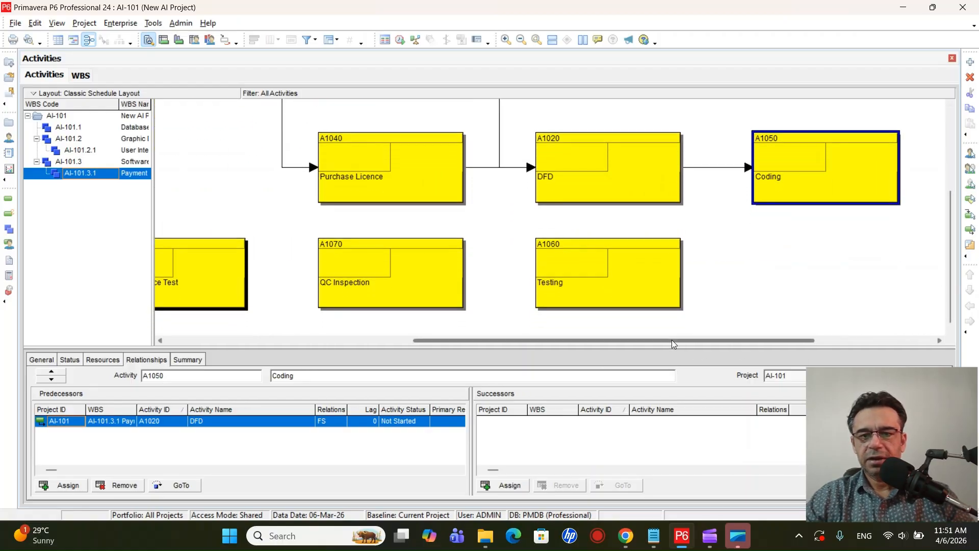
{"action": "left_click_drag", "start_coordinate": [672, 341], "coordinate": [712, 342]}
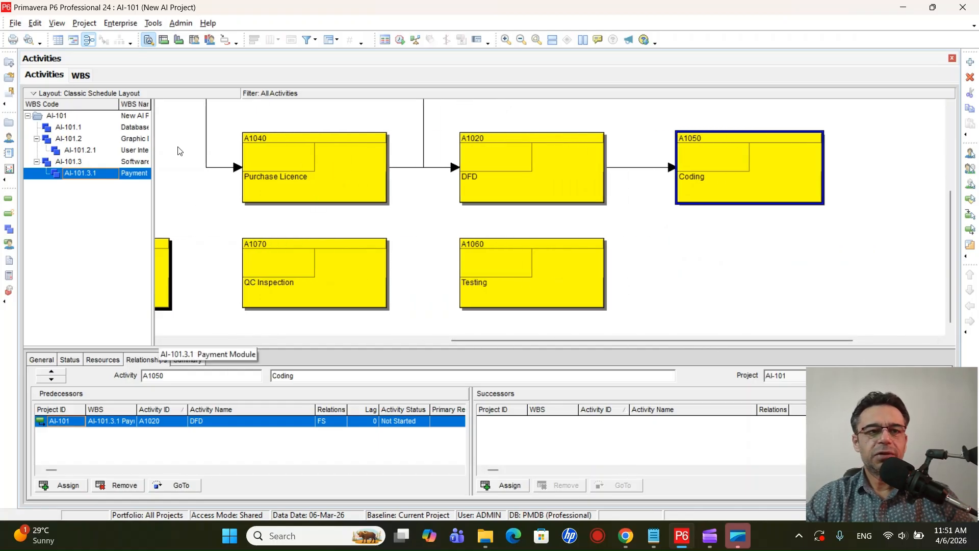
{"action": "left_click", "coordinate": [58, 42]}
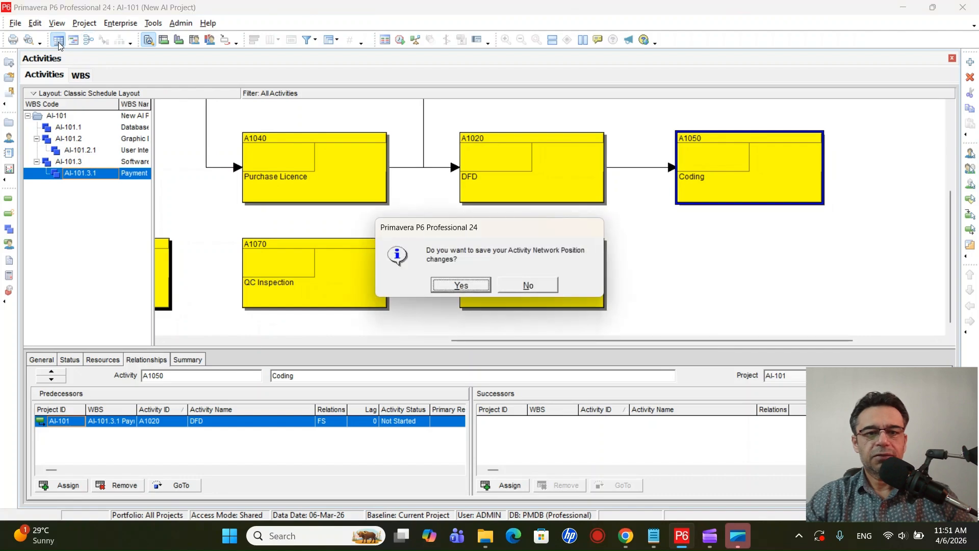
{"action": "left_click", "coordinate": [461, 286]}
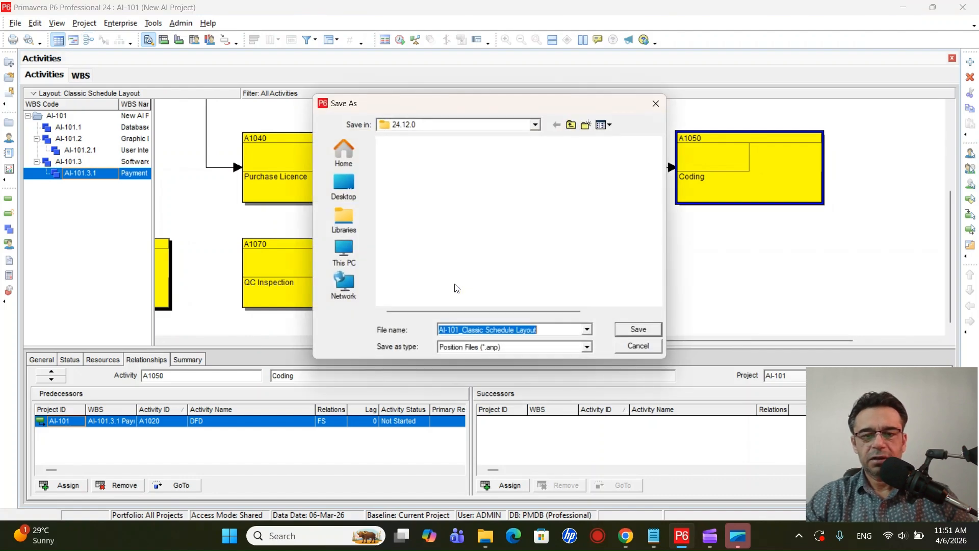
{"action": "left_click", "coordinate": [634, 347]}
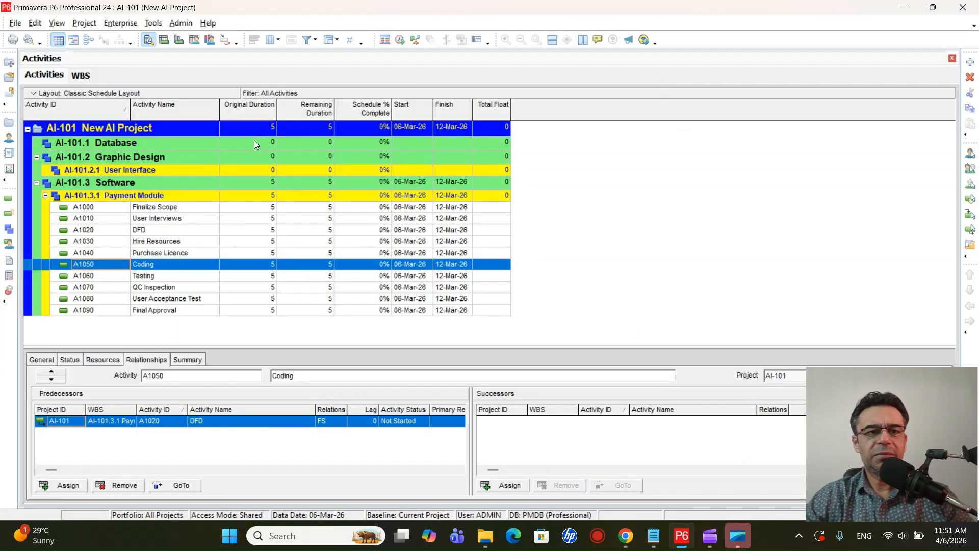
Step: Review the Payment Module sequence in the activity network and compare it with the activity table
{"action": "left_click", "coordinate": [88, 41]}
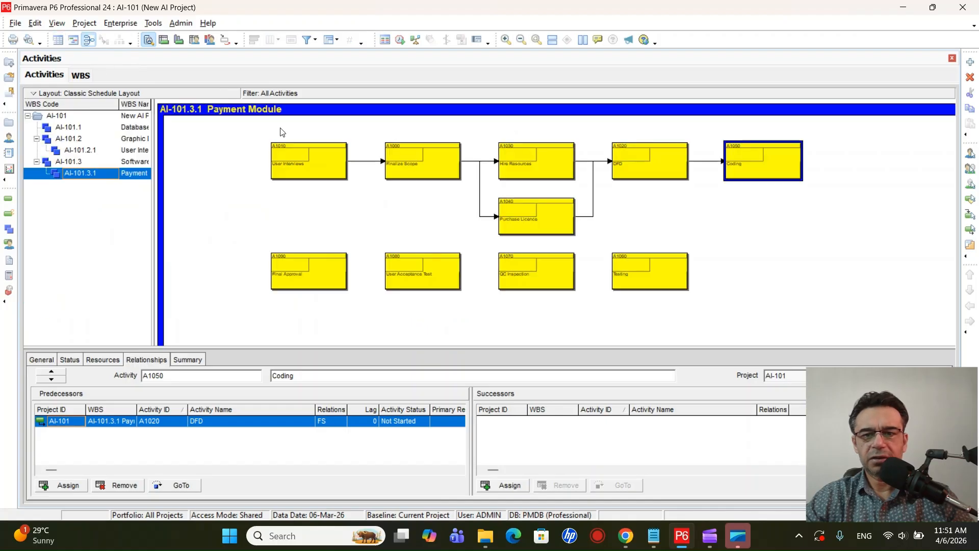
{"action": "left_click", "coordinate": [703, 220]}
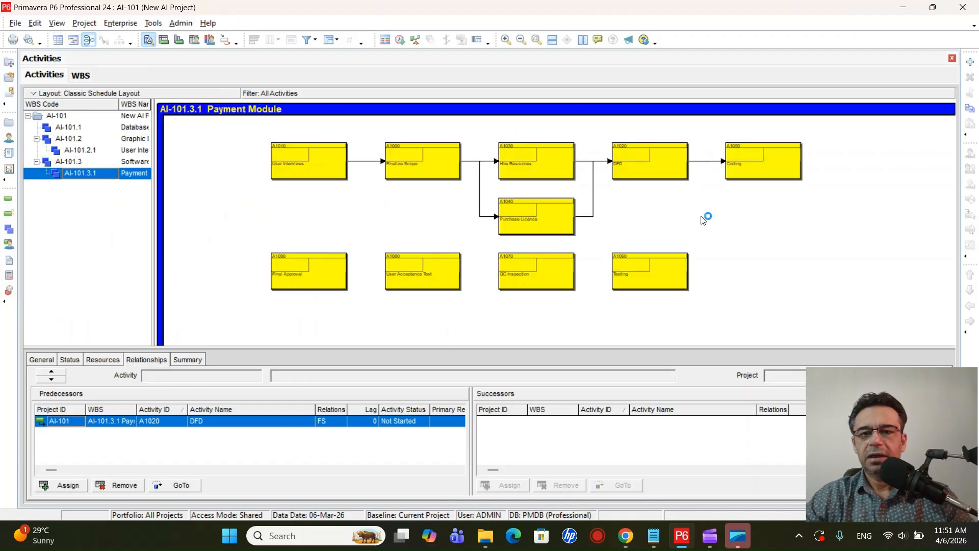
{"action": "left_click", "coordinate": [59, 40]}
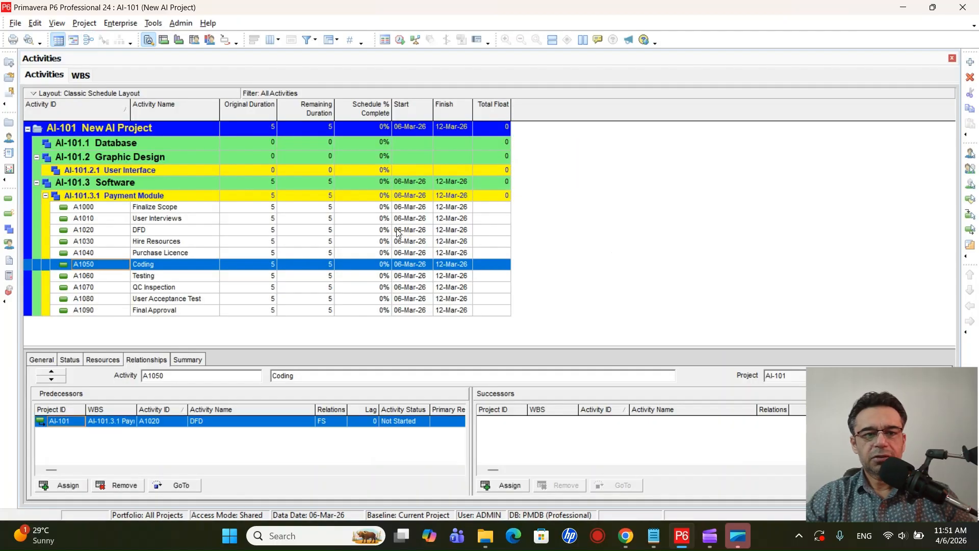
{"action": "left_click", "coordinate": [89, 41]}
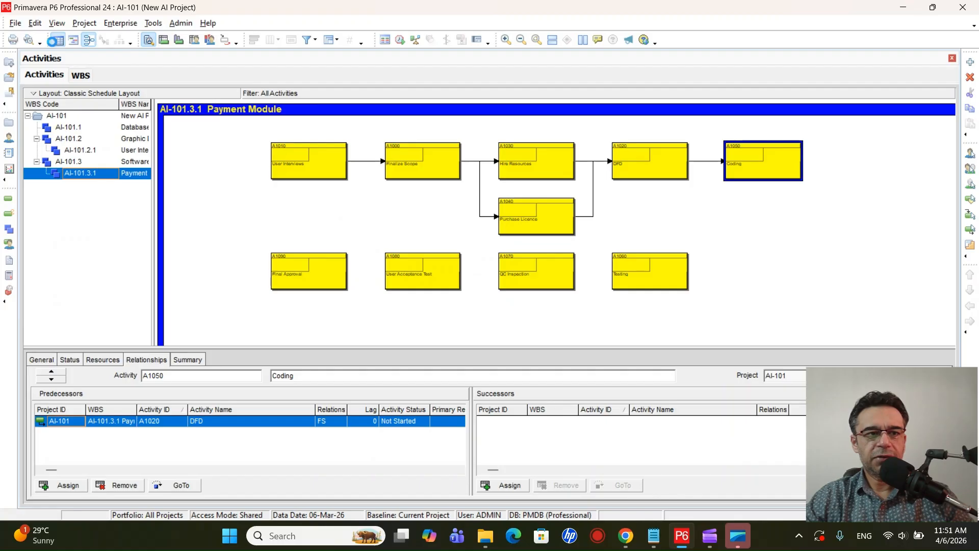
{"action": "left_click", "coordinate": [58, 40]}
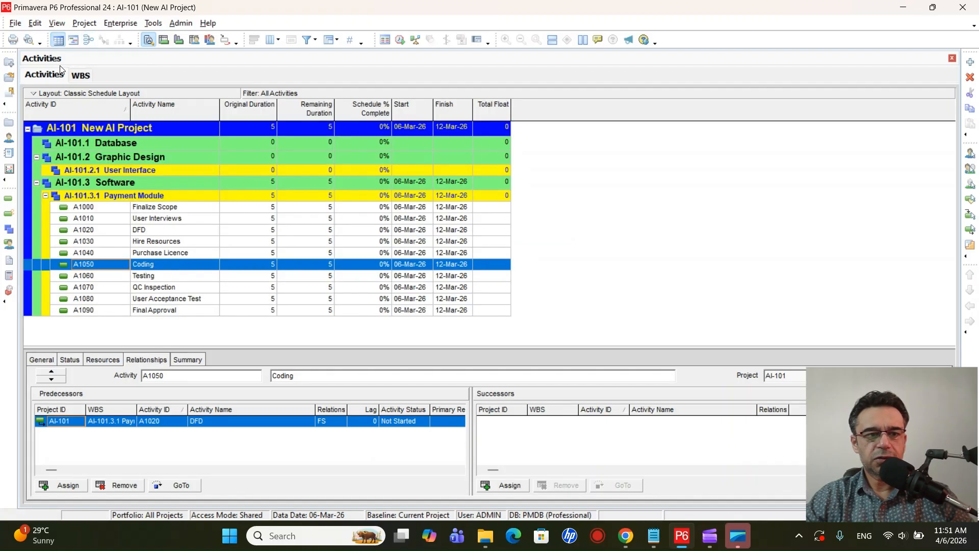
Step: Assign Testing and QC Inspection as finish-to-start successors of the Coding activity from the activity table
{"action": "left_click", "coordinate": [161, 277]}
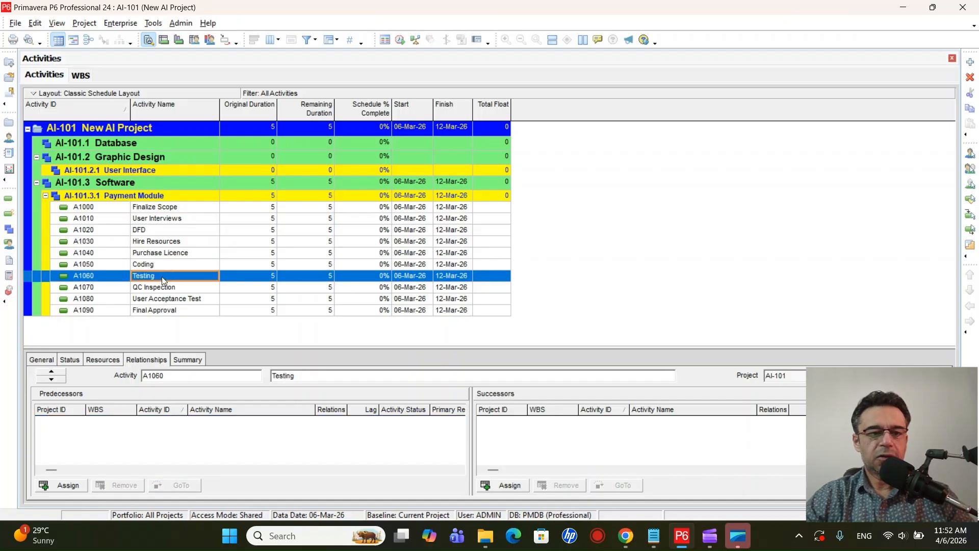
{"action": "key", "text": "Down"}
{"action": "key", "text": "Up"}
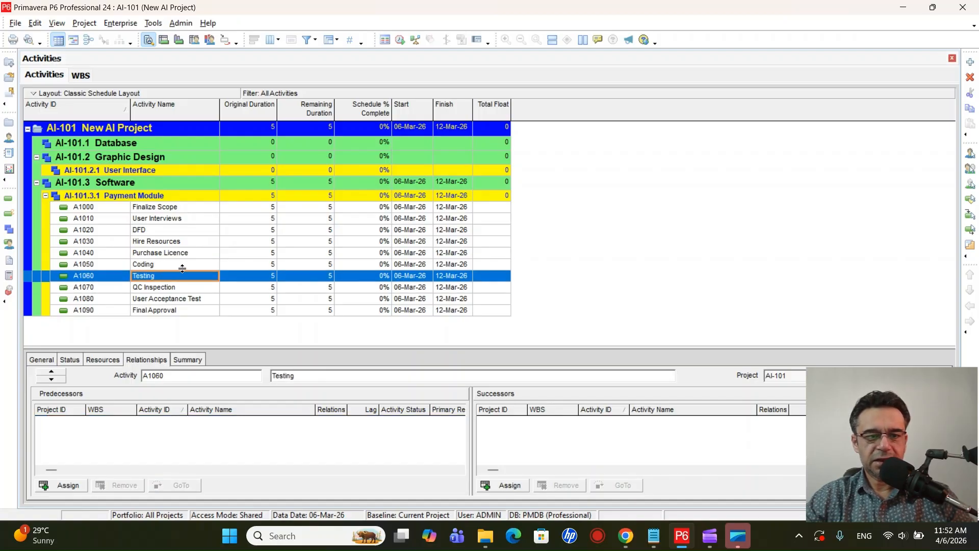
{"action": "left_click", "coordinate": [179, 264]}
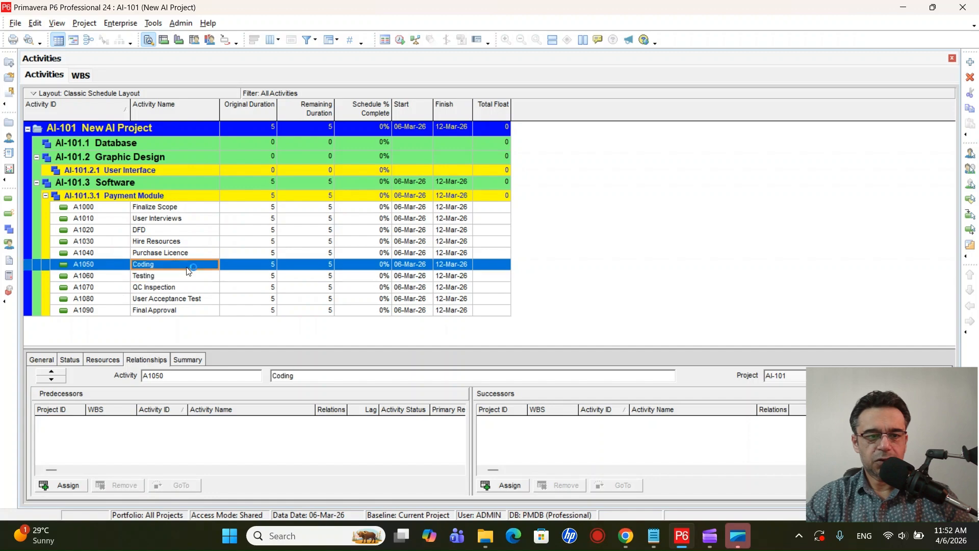
{"action": "left_click", "coordinate": [509, 489]}
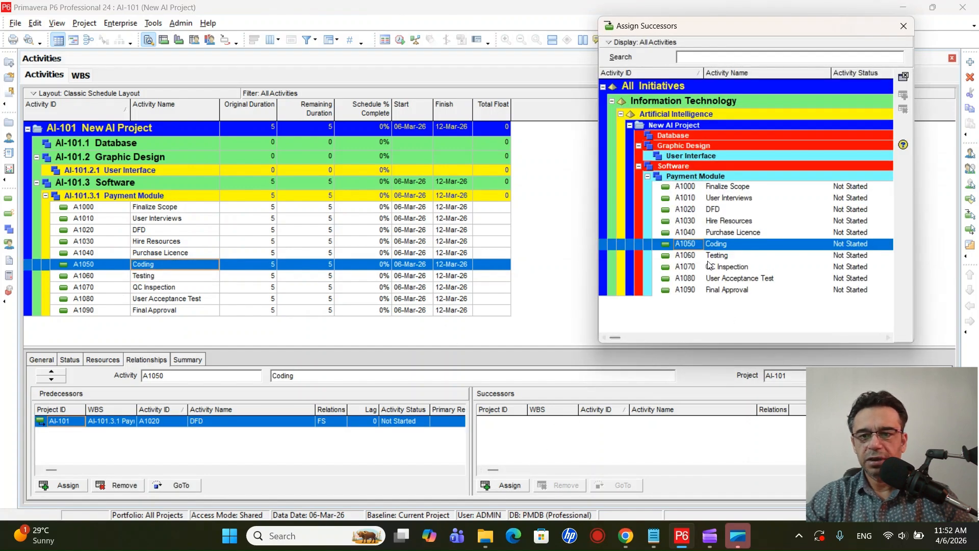
{"action": "double_click", "coordinate": [718, 257]}
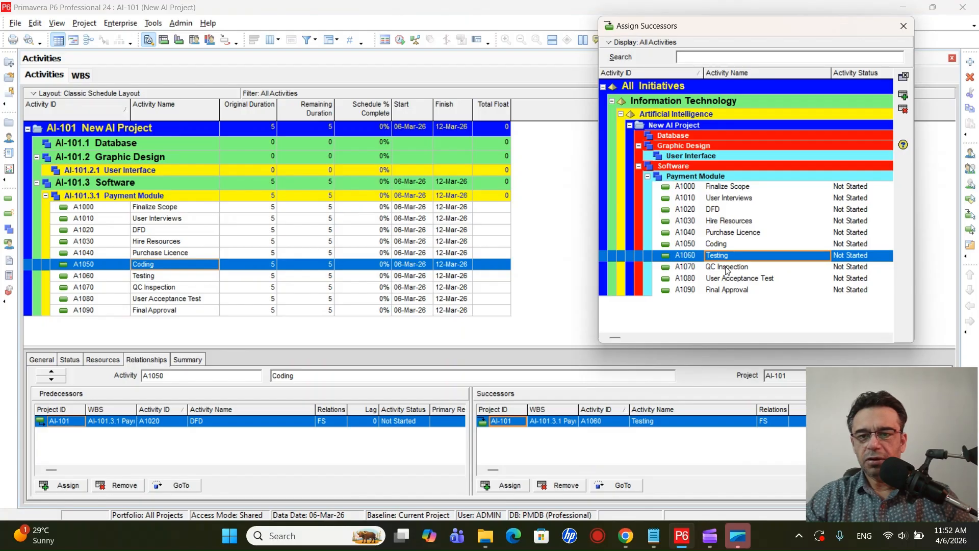
{"action": "double_click", "coordinate": [727, 268]}
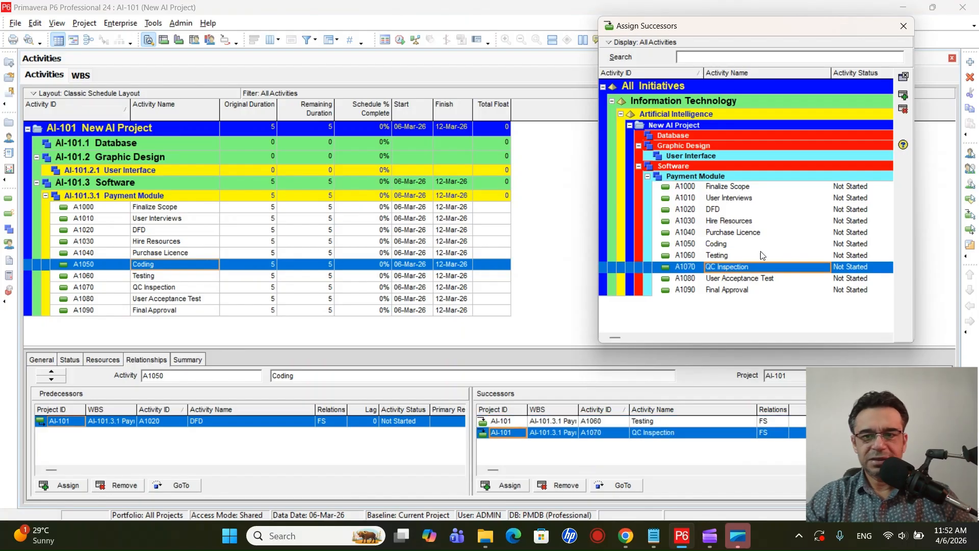
{"action": "left_click", "coordinate": [903, 27]}
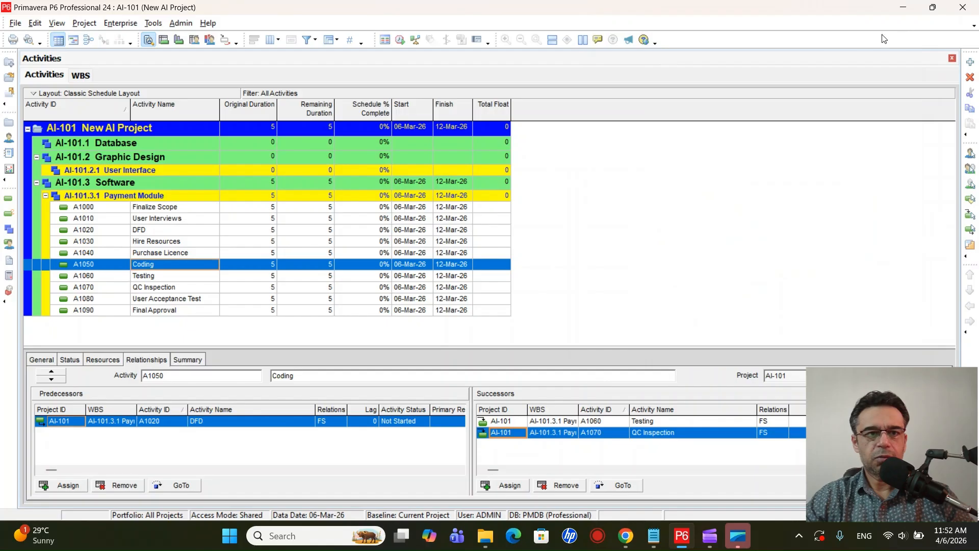
Step: In the activity network, move the User Acceptance Test box beside QC Inspection, in the same row
{"action": "left_click", "coordinate": [89, 40]}
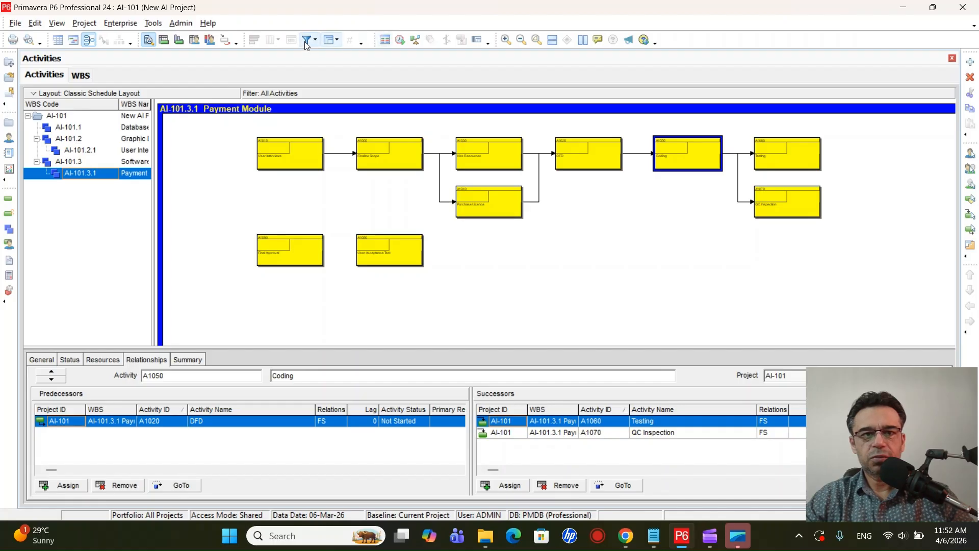
{"action": "left_click", "coordinate": [506, 41]}
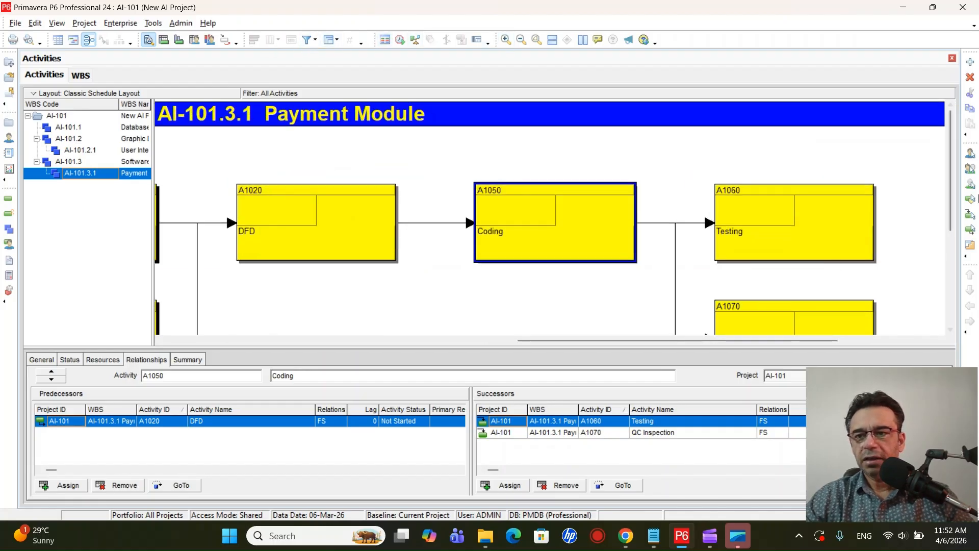
{"action": "scroll", "coordinate": [956, 230], "scroll_direction": "down", "scroll_amount": 3}
{"action": "scroll", "coordinate": [956, 230], "scroll_direction": "down", "scroll_amount": 2}
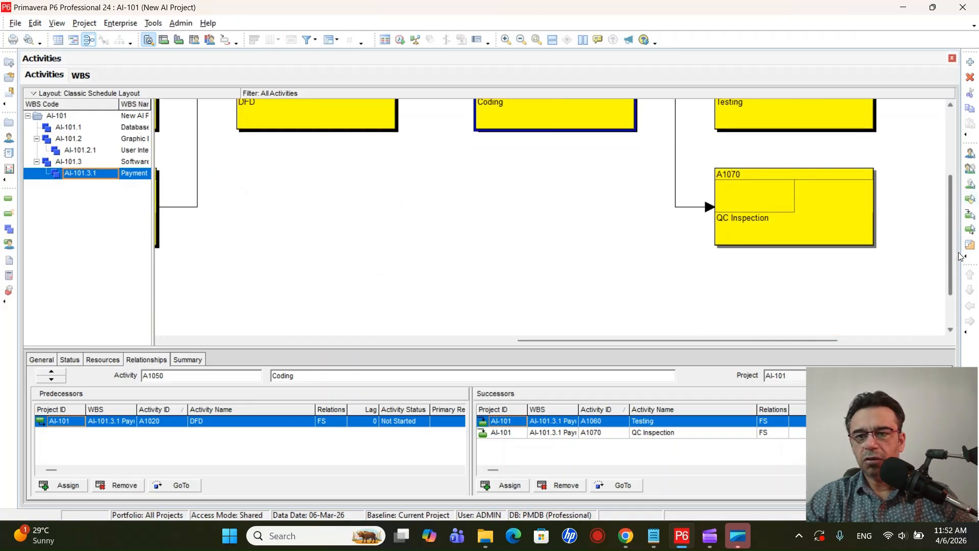
{"action": "left_click_drag", "start_coordinate": [793, 341], "coordinate": [516, 362]}
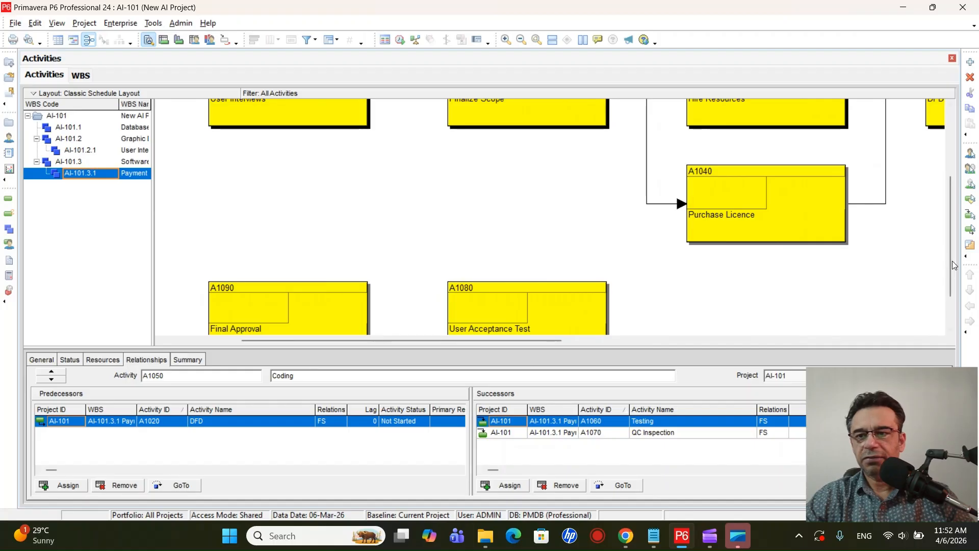
{"action": "scroll", "coordinate": [953, 274], "scroll_direction": "down", "scroll_amount": 1}
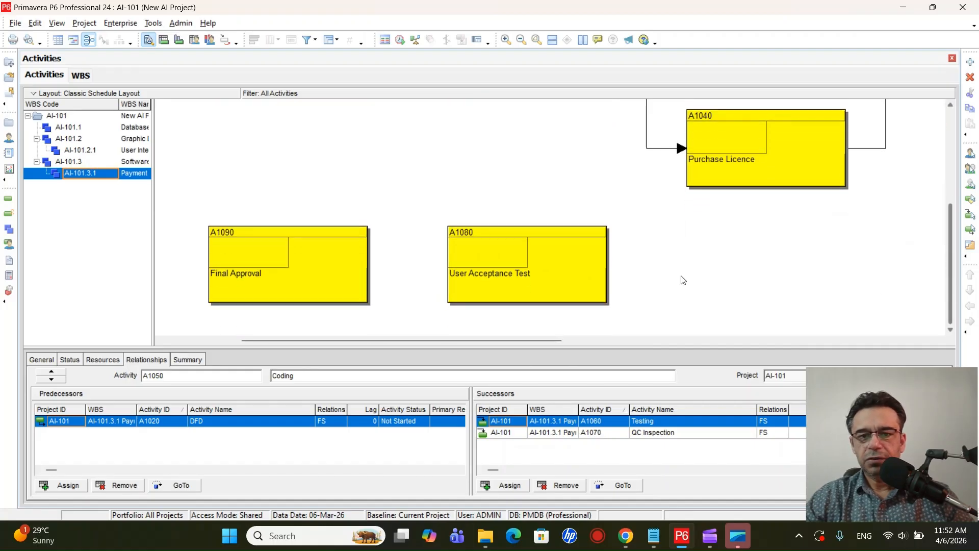
{"action": "left_click", "coordinate": [557, 277]}
{"action": "left_click_drag", "start_coordinate": [944, 276], "coordinate": [899, 195]}
Step: Link both Testing and QC Inspection to User Acceptance Test with finish-to-start relationships in the activity network
{"action": "left_click_drag", "start_coordinate": [841, 335], "coordinate": [877, 337]}
{"action": "left_click_drag", "start_coordinate": [946, 297], "coordinate": [946, 238]}
{"action": "left_click_drag", "start_coordinate": [662, 162], "coordinate": [772, 261]}
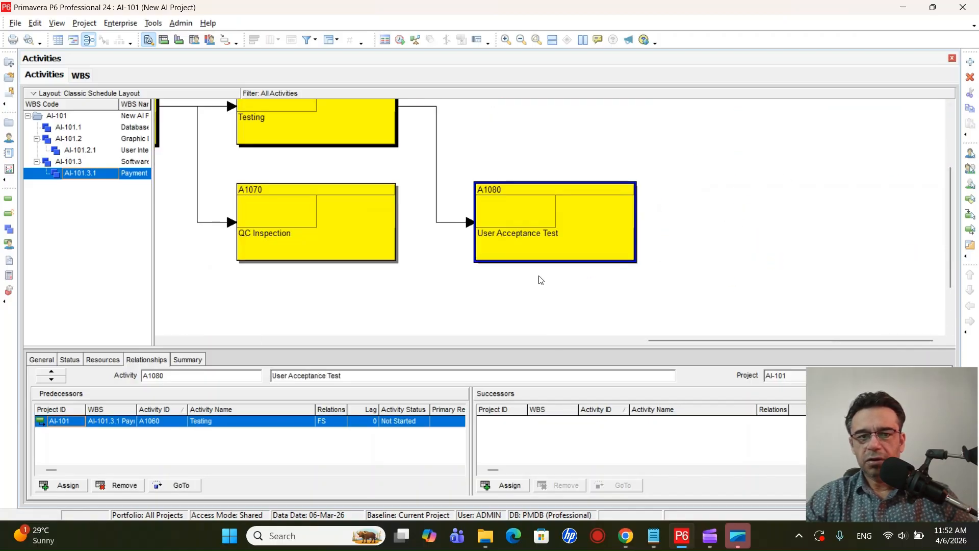
{"action": "left_click_drag", "start_coordinate": [399, 234], "coordinate": [497, 234]}
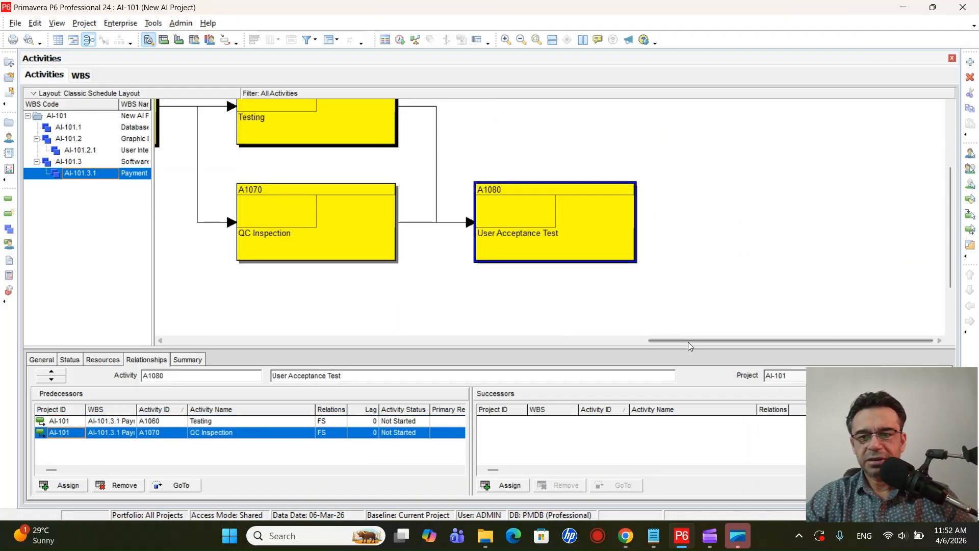
Step: Move the Final Approval box to the far side of User Acceptance Test, in the same row of the activity network
{"action": "left_click_drag", "start_coordinate": [693, 341], "coordinate": [268, 363]}
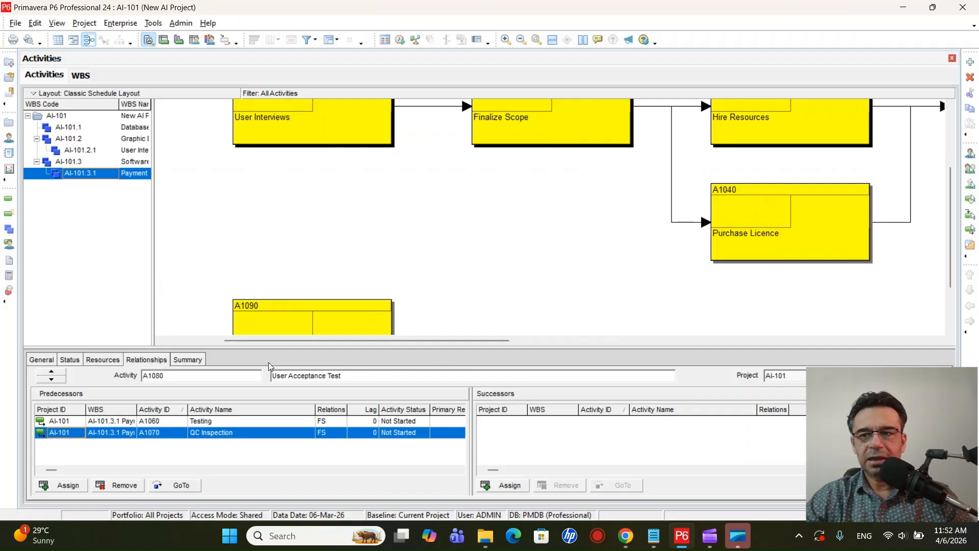
{"action": "left_click_drag", "start_coordinate": [951, 246], "coordinate": [948, 296]}
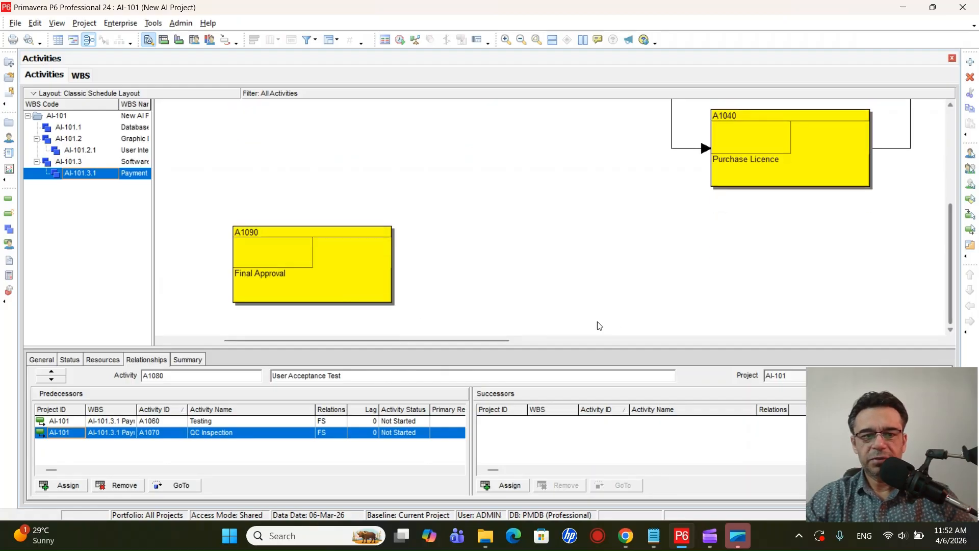
{"action": "left_click", "coordinate": [324, 274]}
{"action": "scroll", "coordinate": [852, 273], "scroll_direction": "right", "scroll_amount": 3}
{"action": "scroll", "coordinate": [550, 220], "scroll_direction": "right", "scroll_amount": 10}
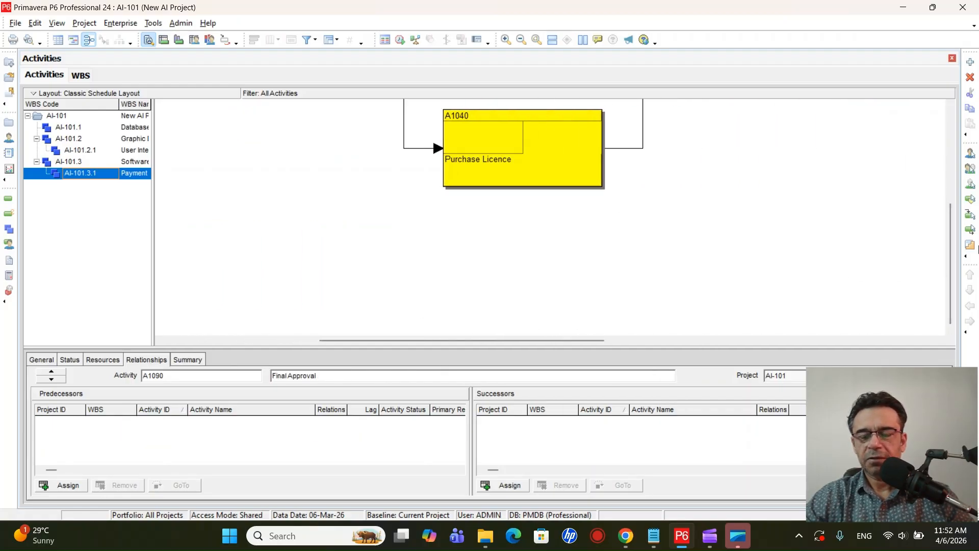
{"action": "scroll", "coordinate": [850, 179], "scroll_direction": "right", "scroll_amount": 12}
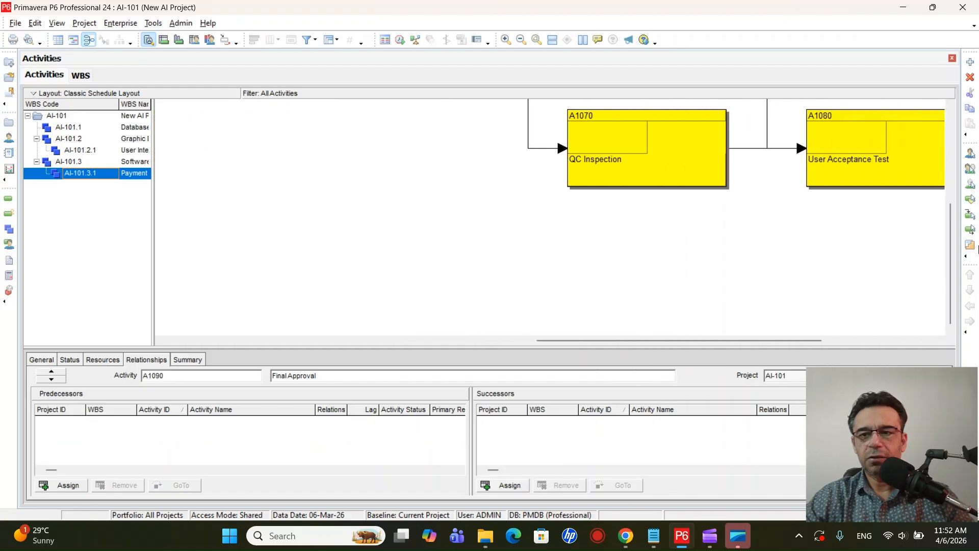
{"action": "left_click_drag", "start_coordinate": [950, 240], "coordinate": [958, 205]}
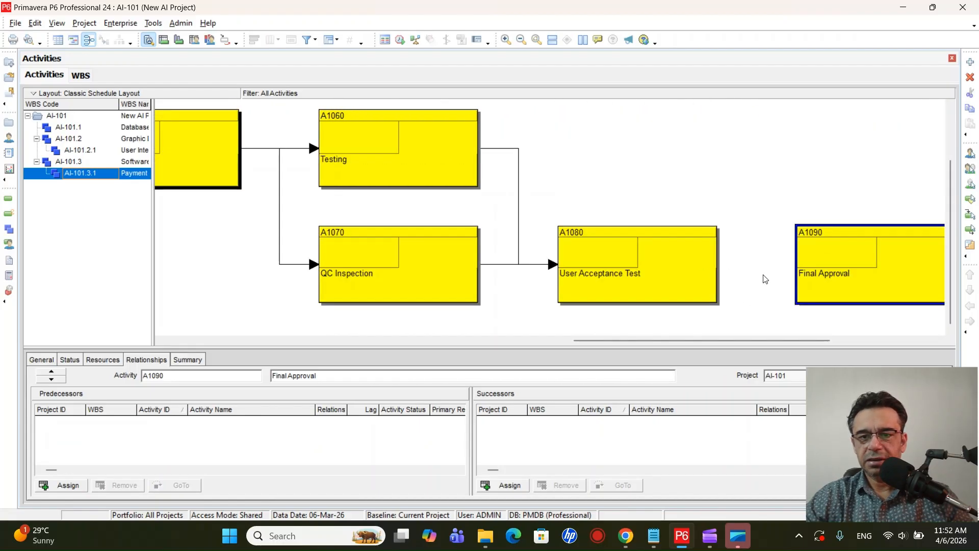
Step: Link User Acceptance Test to Final Approval with a finish-to-start relationship and review the whole Payment Module network
{"action": "left_click_drag", "start_coordinate": [722, 272], "coordinate": [810, 267]}
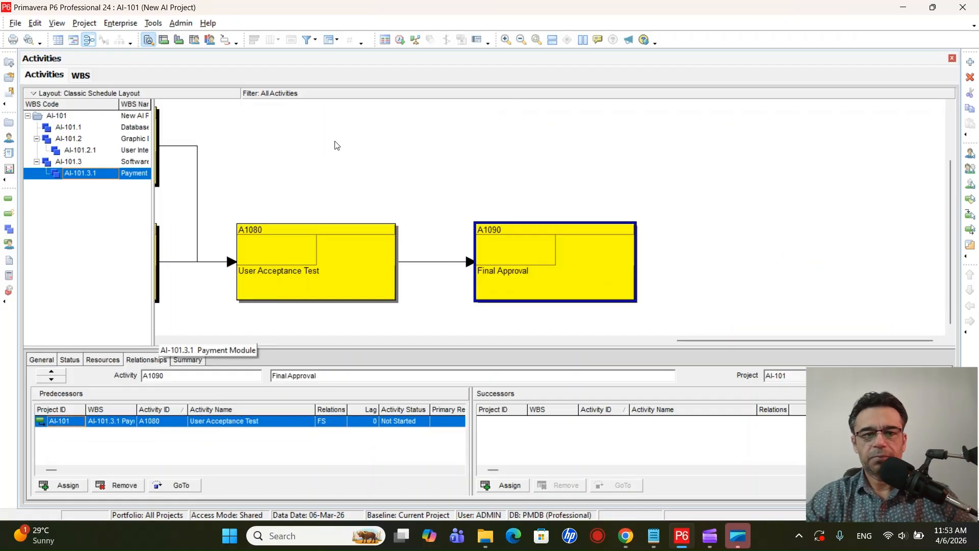
{"action": "left_click_drag", "start_coordinate": [678, 348], "coordinate": [673, 491]}
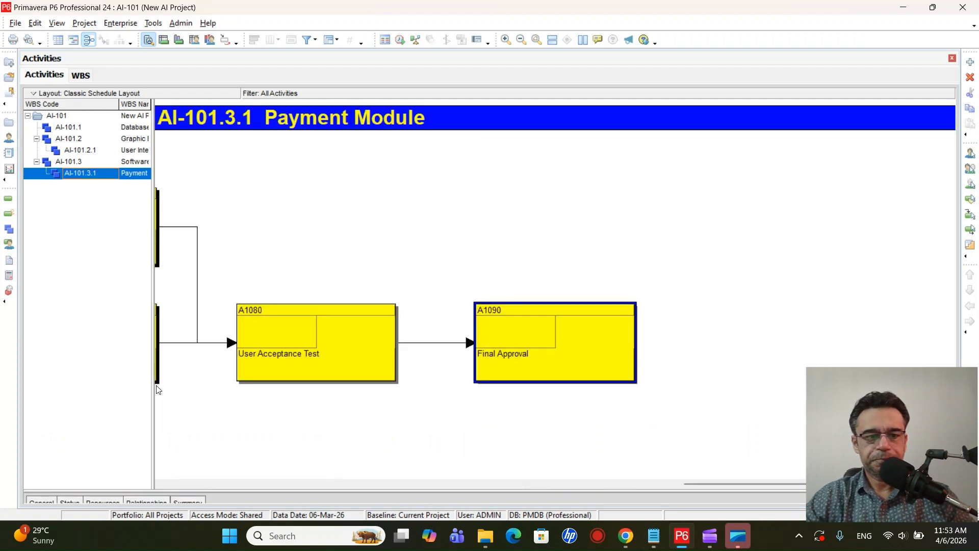
{"action": "left_click", "coordinate": [521, 41]}
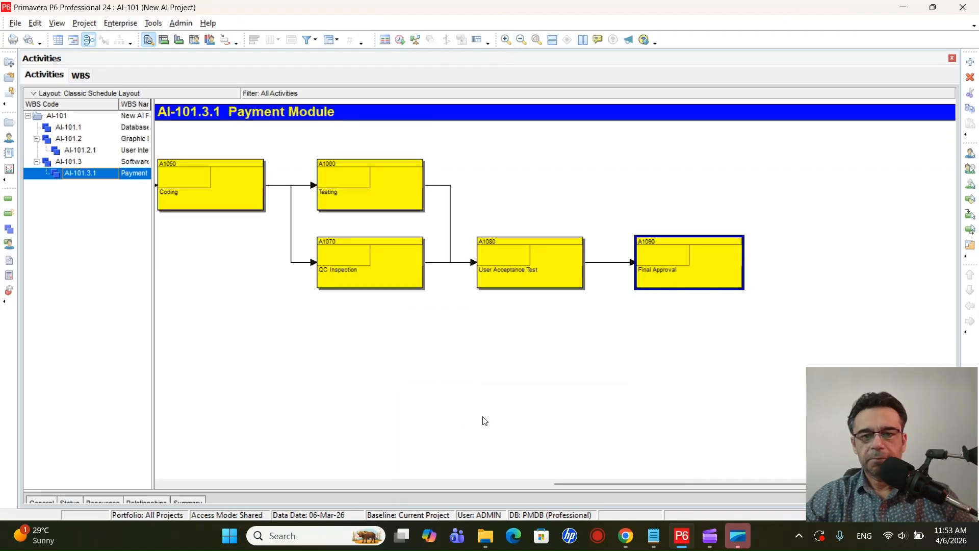
{"action": "left_click_drag", "start_coordinate": [601, 484], "coordinate": [275, 476]}
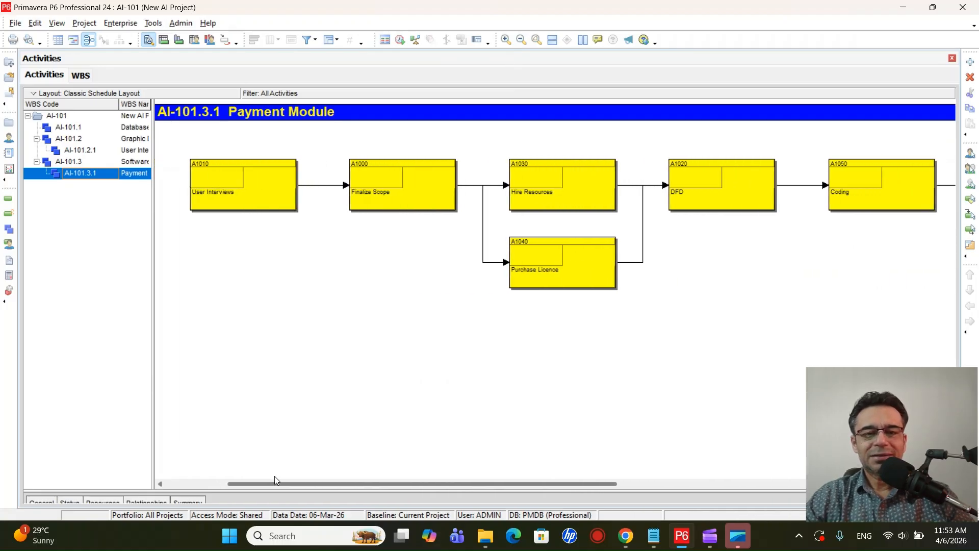
{"action": "left_click_drag", "start_coordinate": [274, 476], "coordinate": [284, 476]}
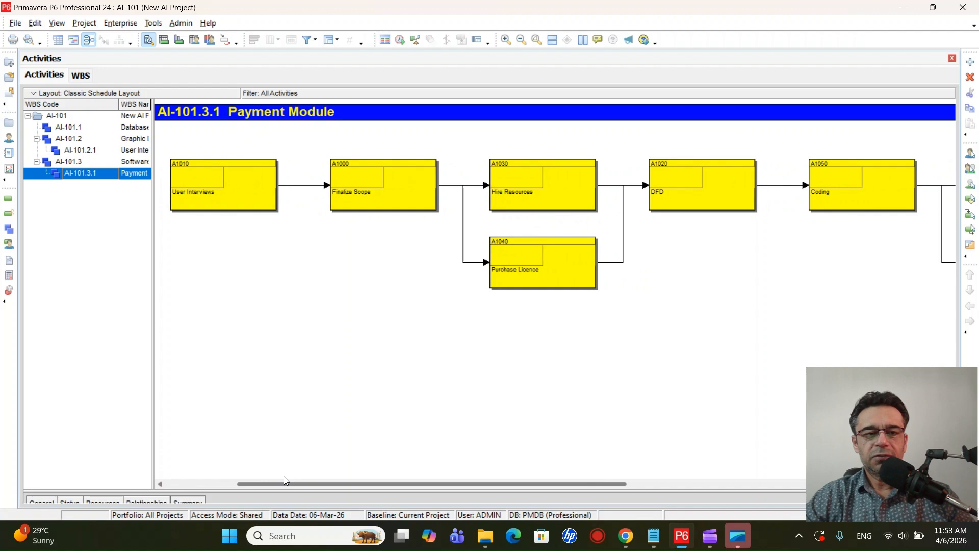
{"action": "mouse_move", "coordinate": [284, 475]}
{"action": "left_mouse_down"}
{"action": "mouse_move", "coordinate": [532, 473]}
{"action": "mouse_move", "coordinate": [265, 489]}
{"action": "mouse_move", "coordinate": [282, 487]}
{"action": "left_mouse_up"}
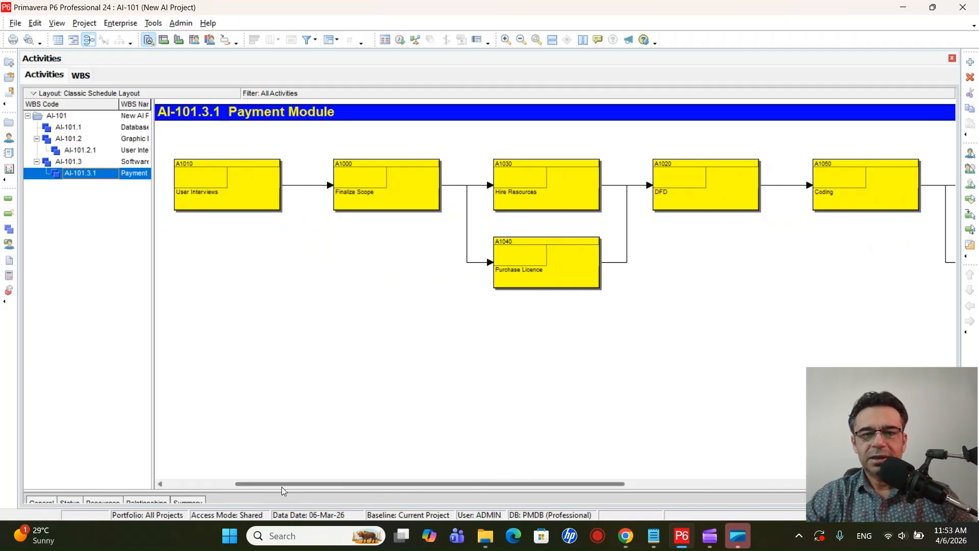
{"action": "mouse_move", "coordinate": [282, 485]}
{"action": "left_mouse_down"}
{"action": "mouse_move", "coordinate": [435, 465]}
{"action": "mouse_move", "coordinate": [266, 478]}
{"action": "mouse_move", "coordinate": [280, 481]}
{"action": "left_mouse_up"}
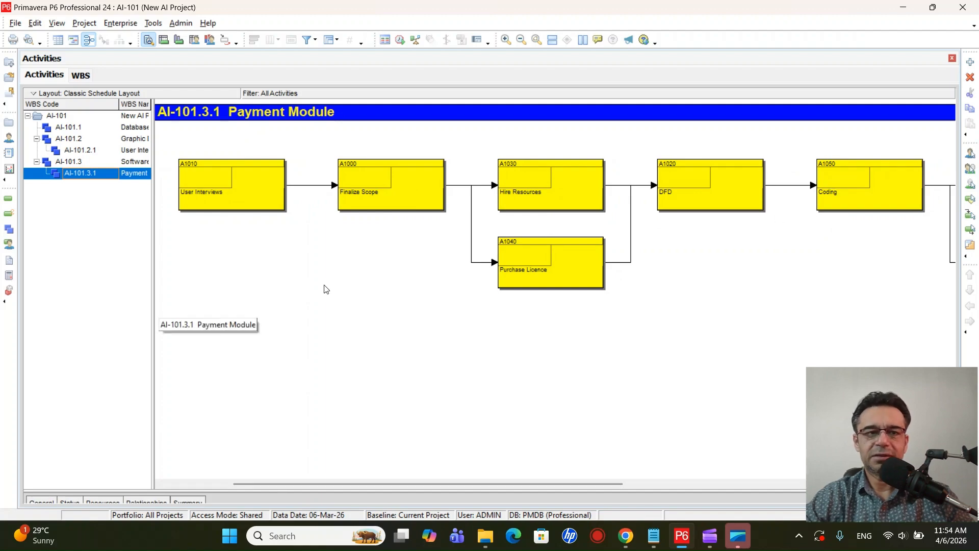
Step: Return to the activity table without saving the network position changes and bring the activity details back into view
{"action": "left_click", "coordinate": [59, 41]}
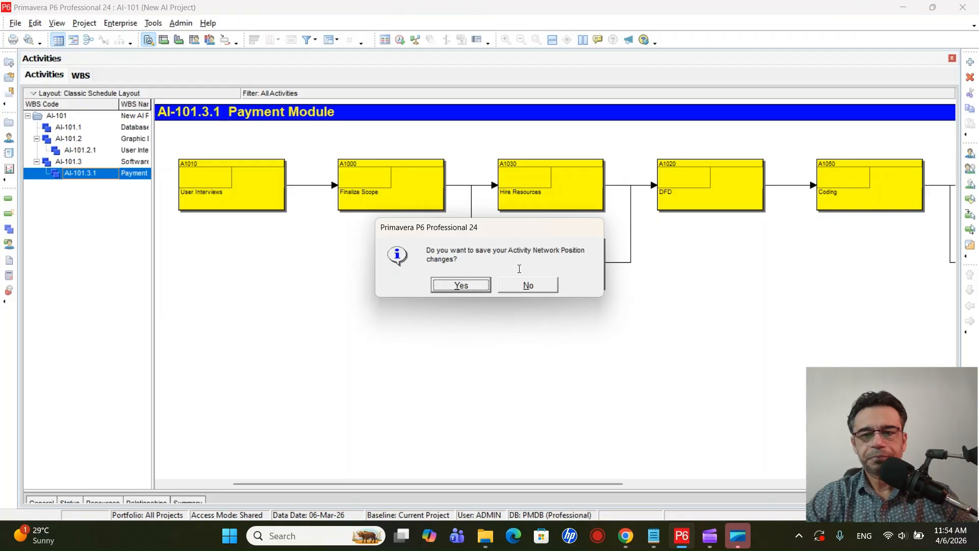
{"action": "left_click", "coordinate": [528, 285]}
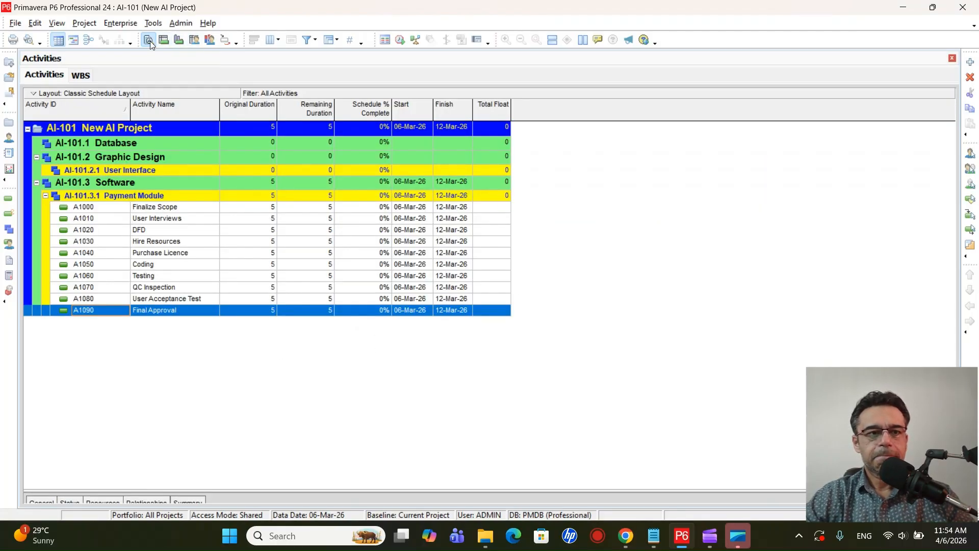
{"action": "left_click_drag", "start_coordinate": [271, 490], "coordinate": [289, 356]}
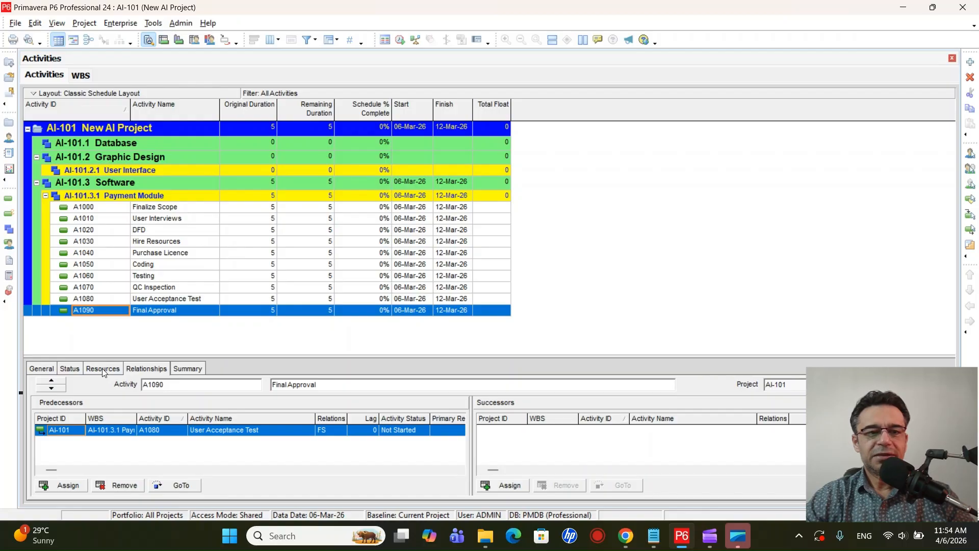
Step: Check the relationship type options for the DFD activity's successor Coding, keeping FS
{"action": "left_click", "coordinate": [178, 232]}
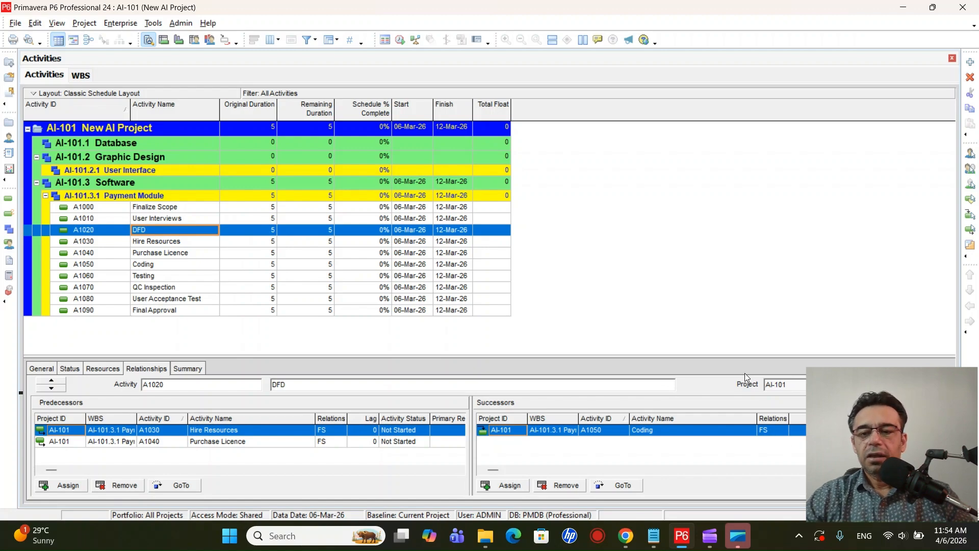
{"action": "left_click", "coordinate": [790, 420]}
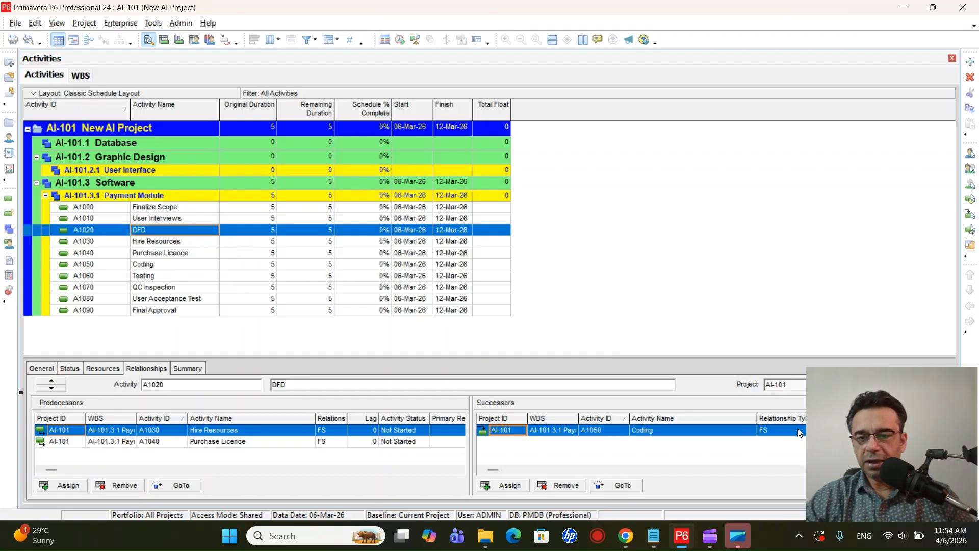
{"action": "left_click", "coordinate": [791, 430]}
{"action": "left_click", "coordinate": [790, 430]}
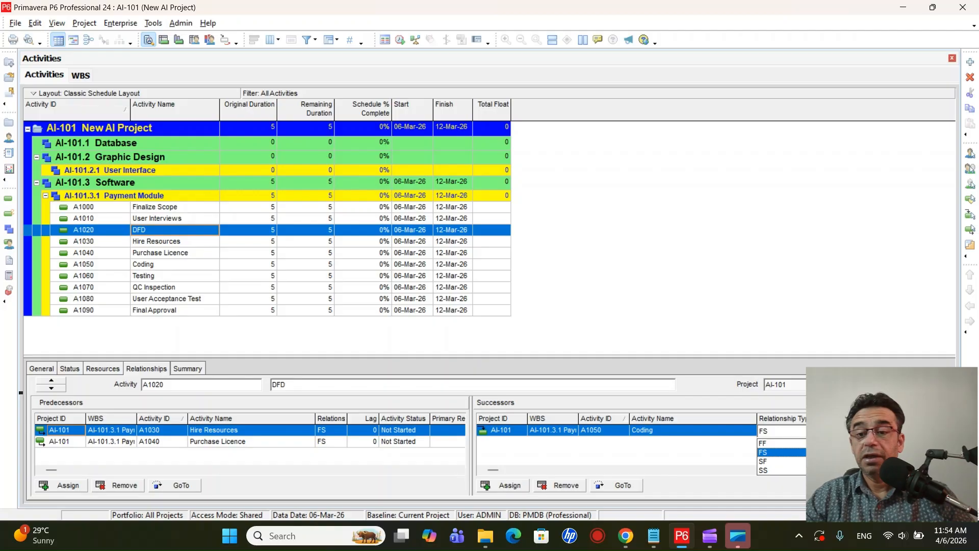
{"action": "left_click", "coordinate": [797, 453]}
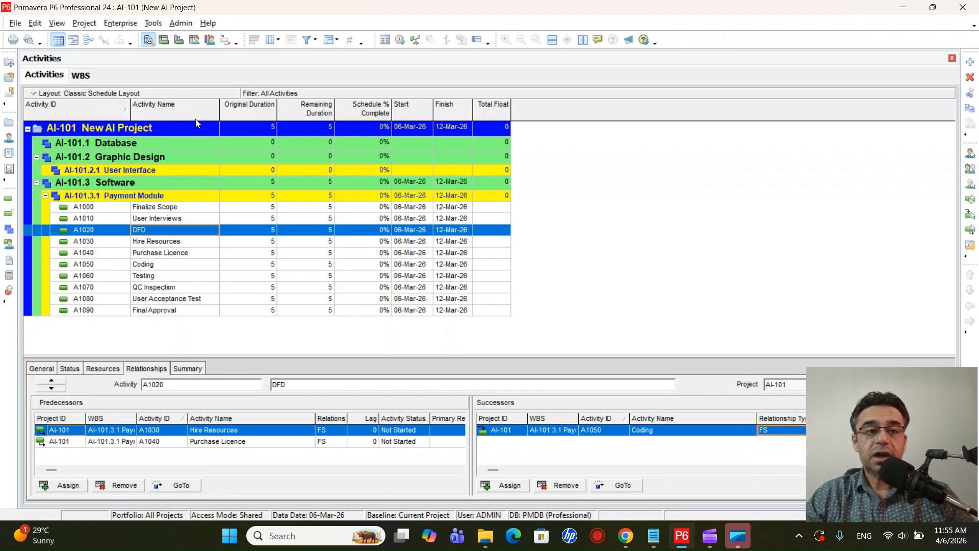
Step: In the activity network, examine the predecessors and successors of DFD and Coding and how the two activities are linked
{"action": "left_click", "coordinate": [88, 41]}
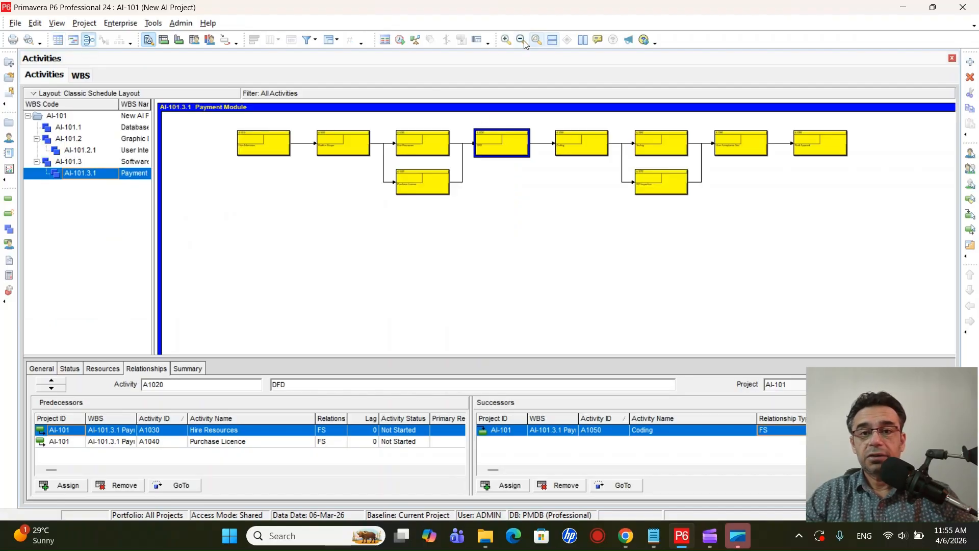
{"action": "left_click", "coordinate": [507, 42]}
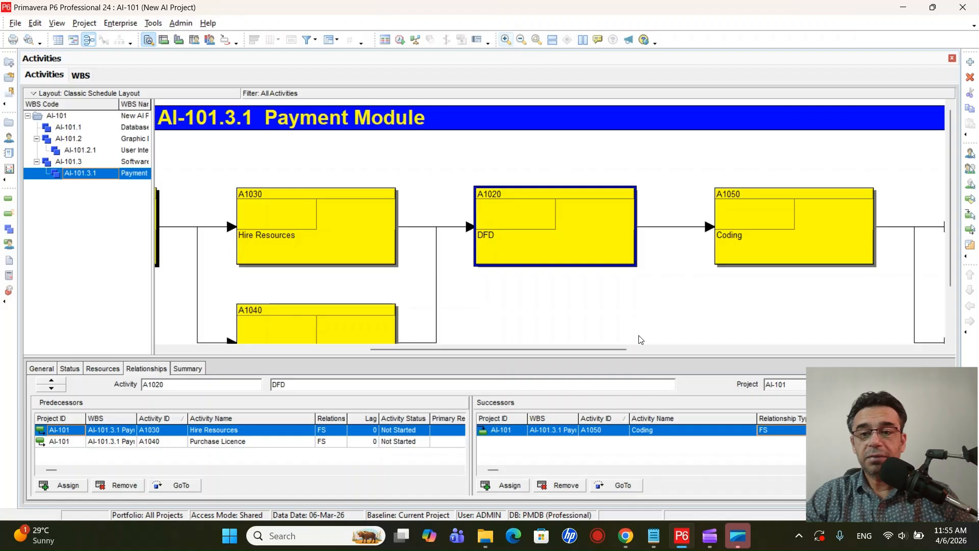
{"action": "left_click", "coordinate": [565, 307]}
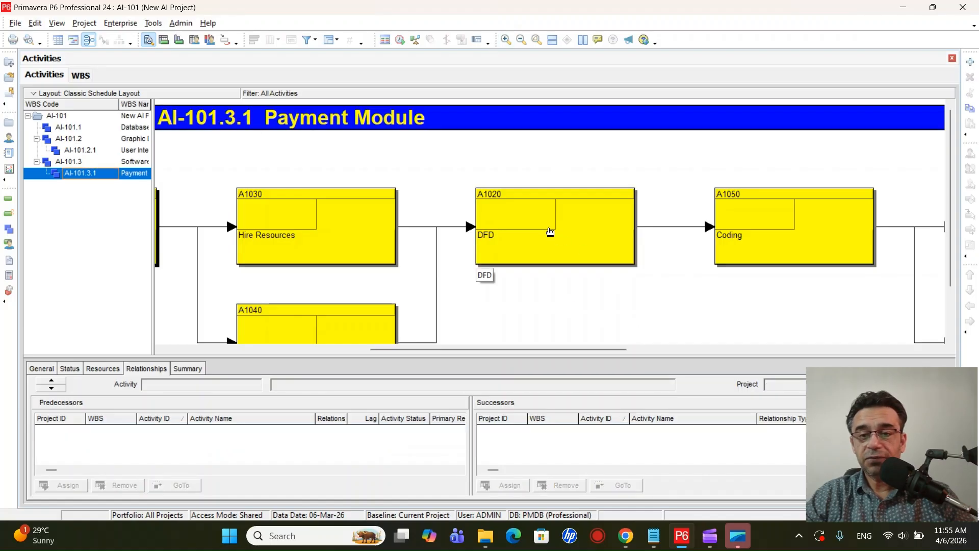
{"action": "left_click", "coordinate": [573, 226]}
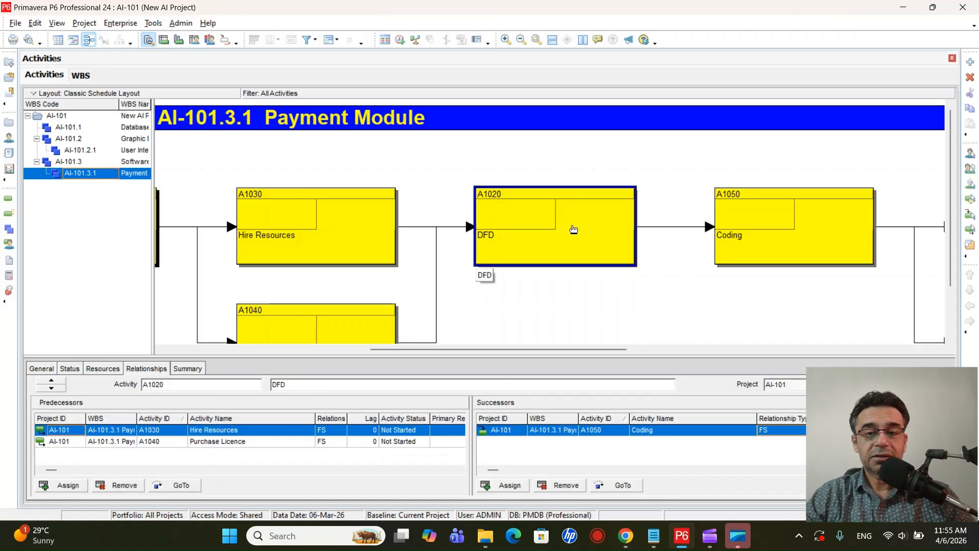
{"action": "left_click", "coordinate": [772, 230]}
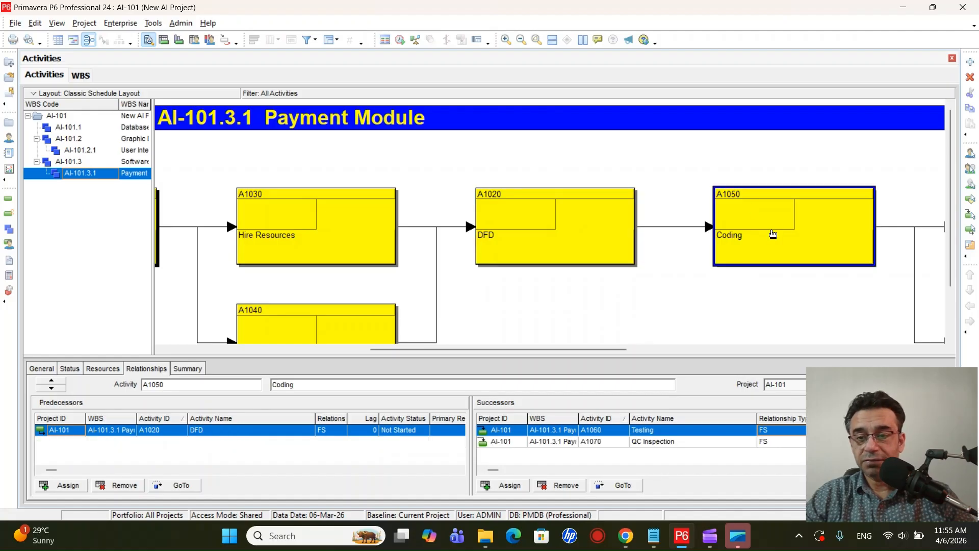
{"action": "left_click", "coordinate": [599, 230]}
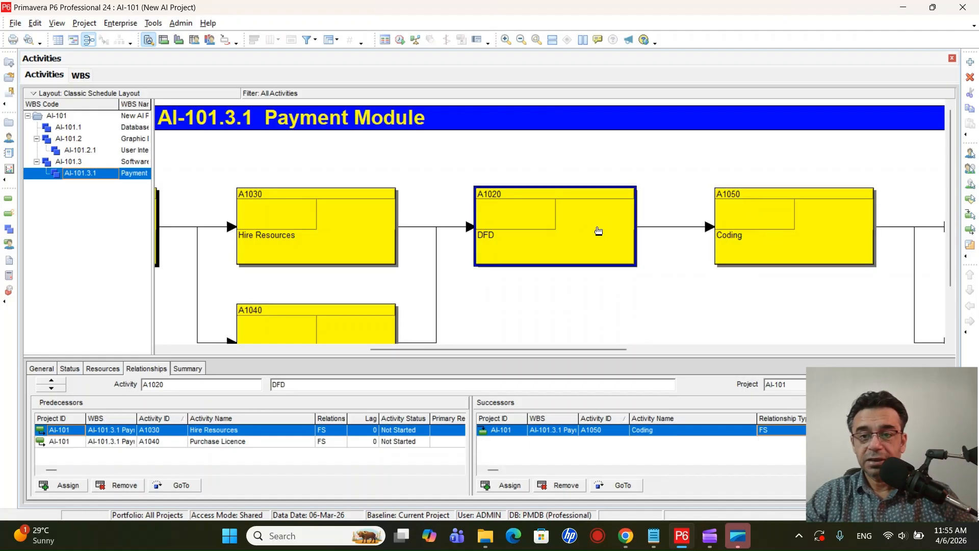
{"action": "left_click", "coordinate": [787, 219]}
{"action": "left_click", "coordinate": [533, 233]}
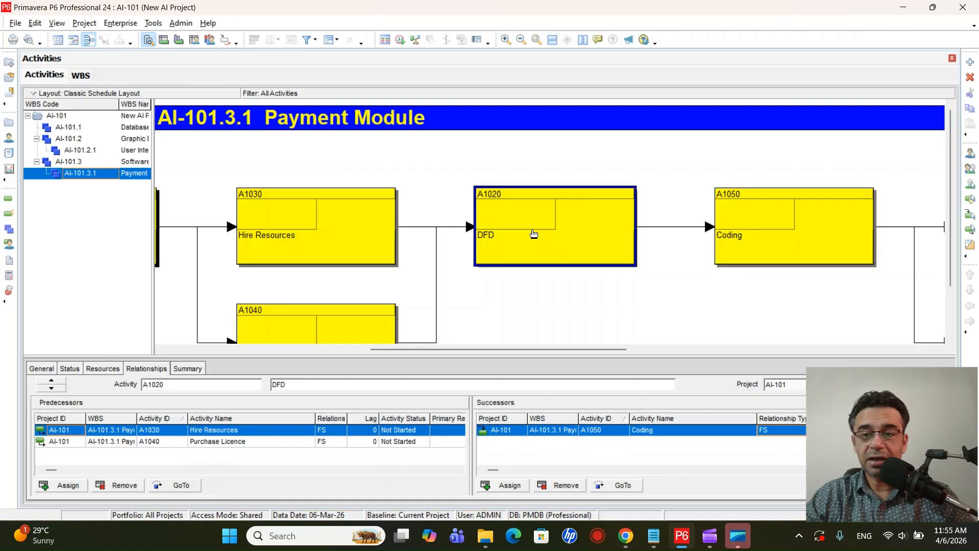
{"action": "left_click", "coordinate": [788, 222]}
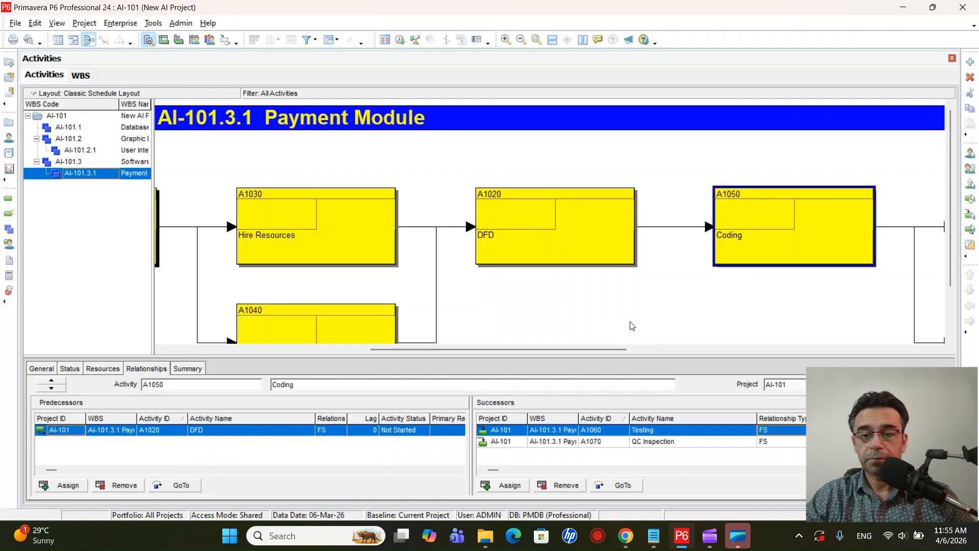
Step: Examine the relationship between User Acceptance Test and Final Approval, and look over the start of the activity network
{"action": "left_click_drag", "start_coordinate": [613, 348], "coordinate": [831, 360]}
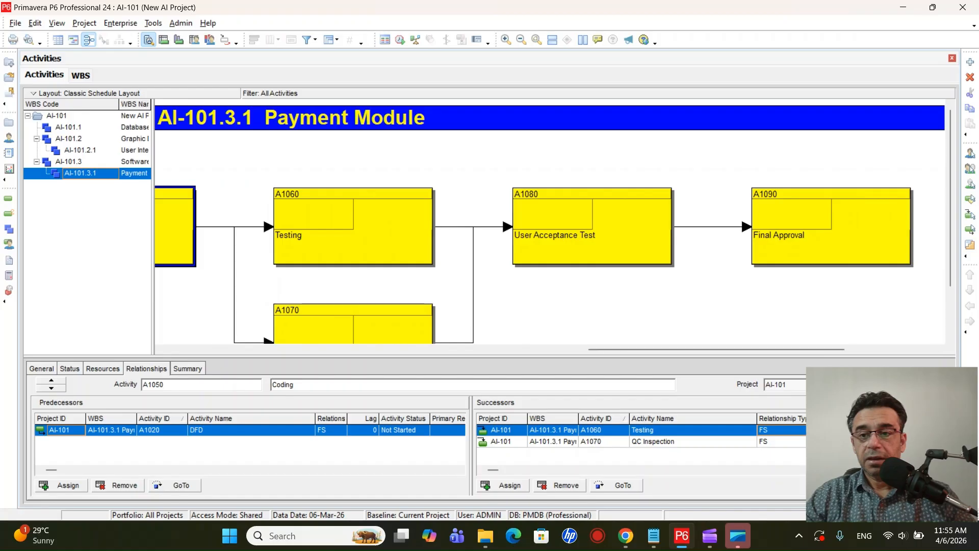
{"action": "left_click", "coordinate": [601, 235]}
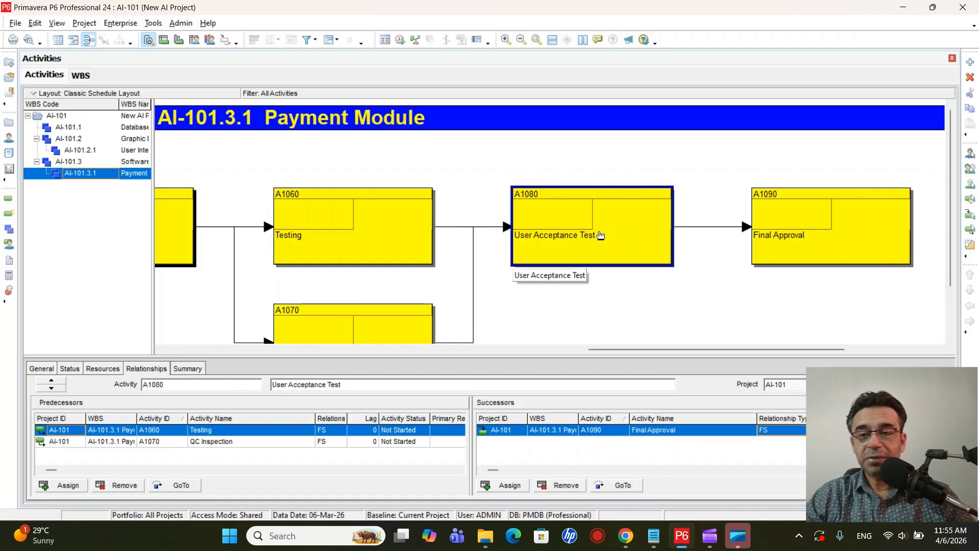
{"action": "left_click", "coordinate": [843, 230]}
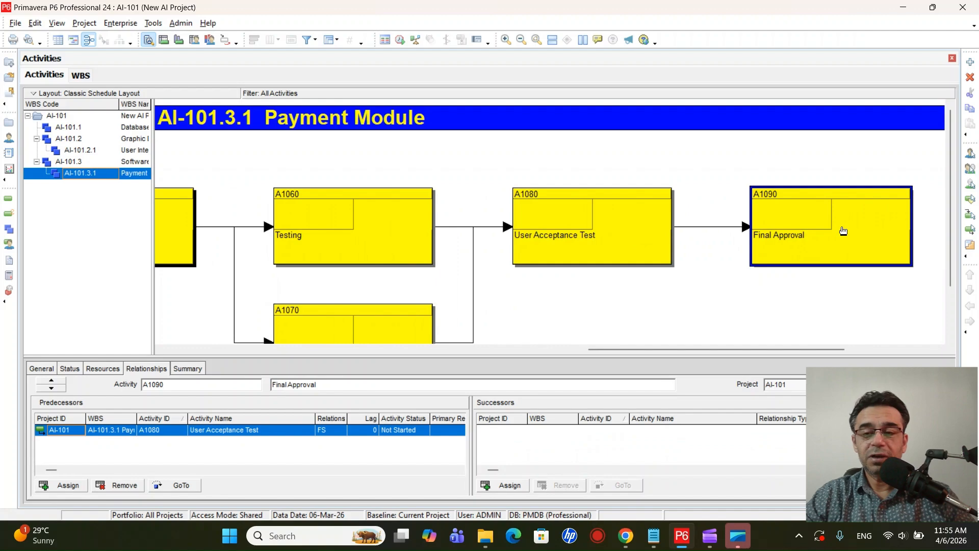
{"action": "left_click", "coordinate": [596, 233]}
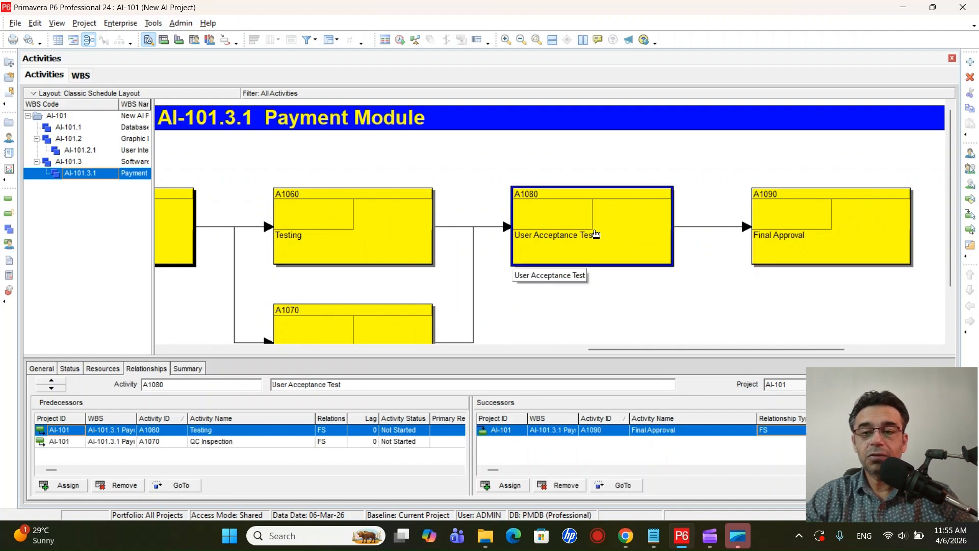
{"action": "left_click", "coordinate": [812, 238]}
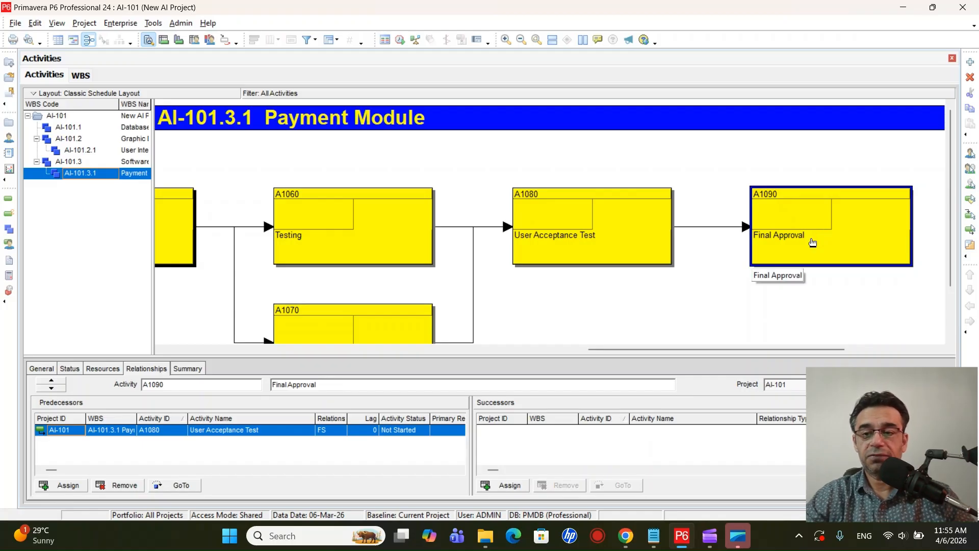
{"action": "left_click", "coordinate": [647, 301]}
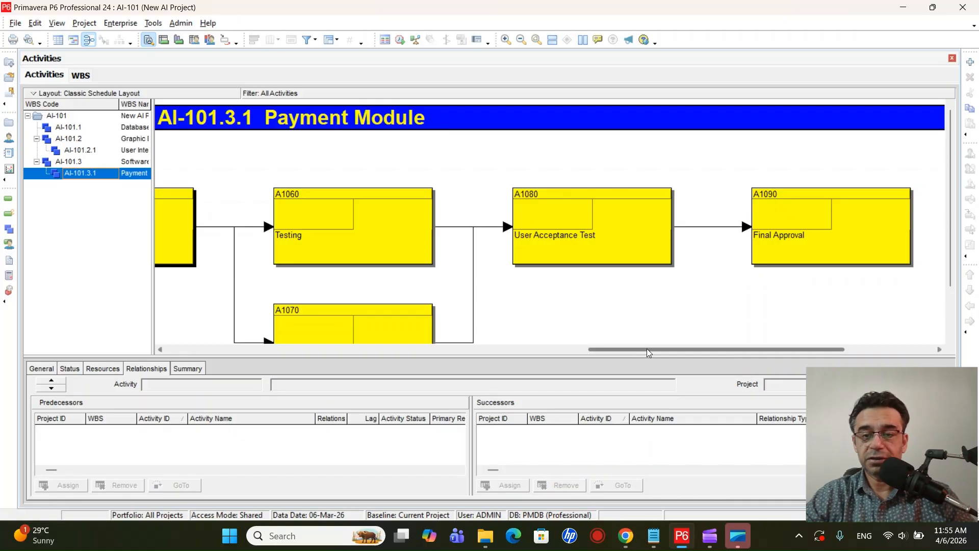
{"action": "left_click_drag", "start_coordinate": [645, 350], "coordinate": [296, 350]}
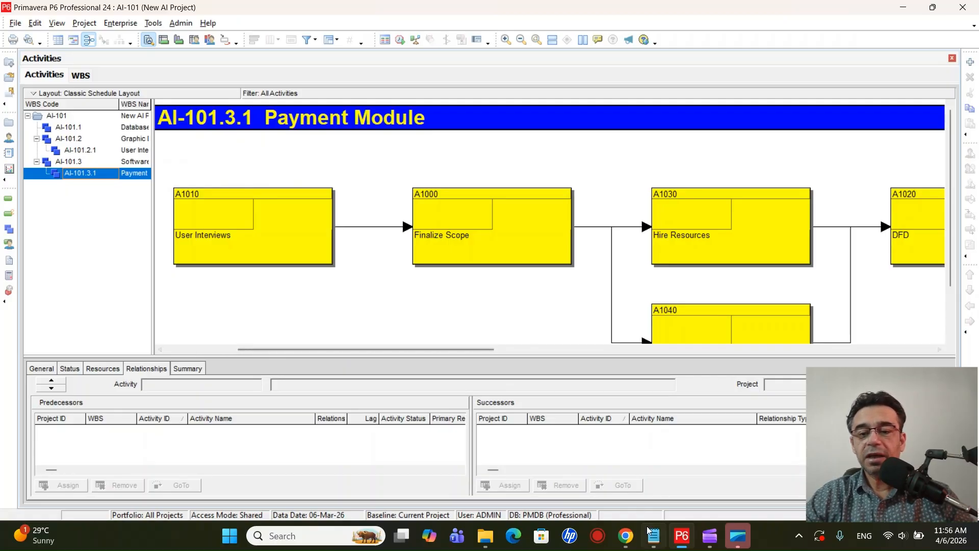
Step: Switch to the Notepad planning list and highlight item 6, Define Duration for Each Activity (Network Diagram) -> Critical Path
{"action": "left_click", "coordinate": [654, 536]}
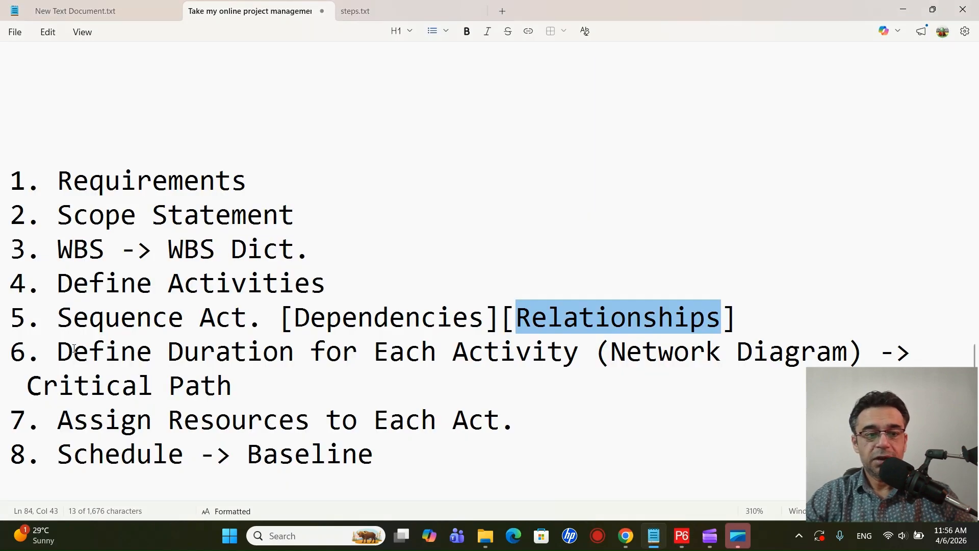
{"action": "left_click_drag", "start_coordinate": [57, 351], "coordinate": [31, 420]}
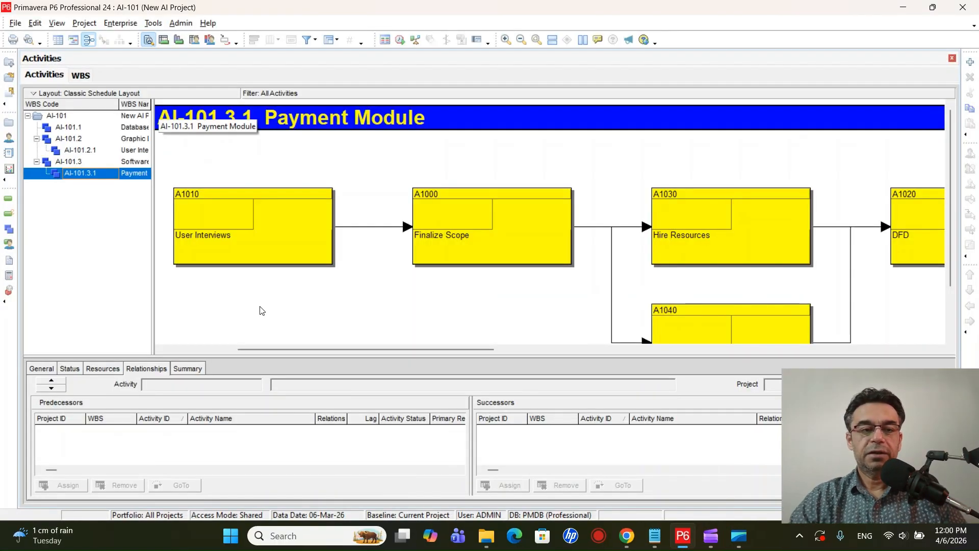
Step: Return to the activity table and open its column setup to review the selected columns and the available Durations options
{"action": "left_click", "coordinate": [58, 42]}
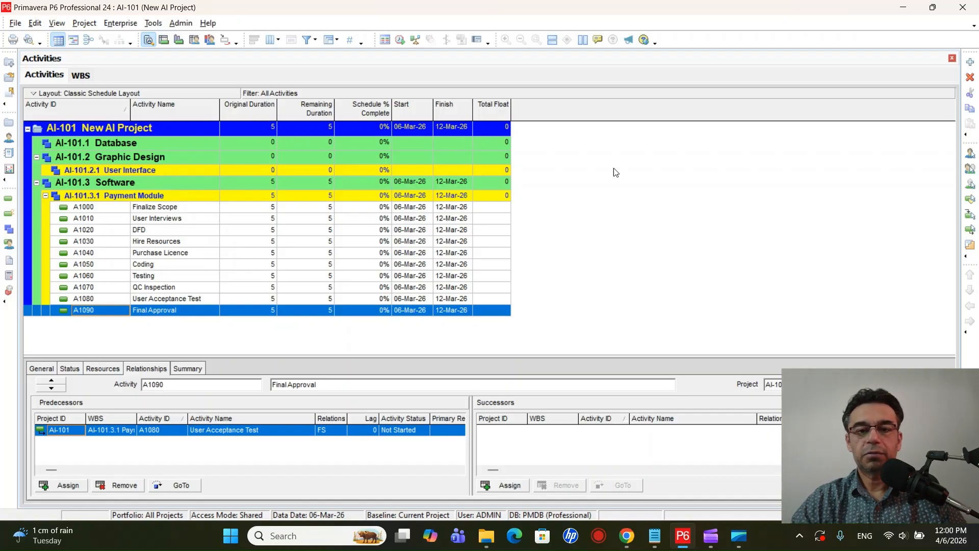
{"action": "right_click", "coordinate": [652, 162]}
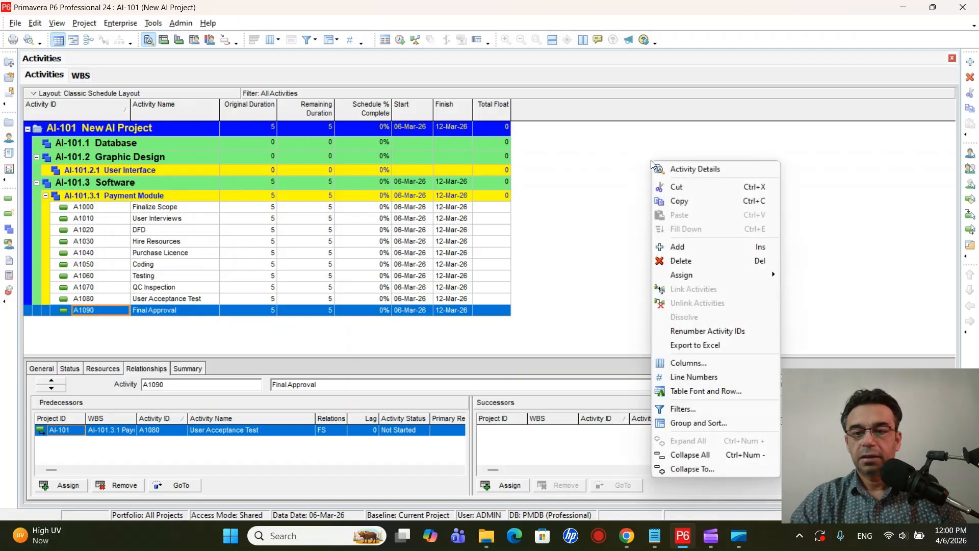
{"action": "left_click", "coordinate": [677, 363]}
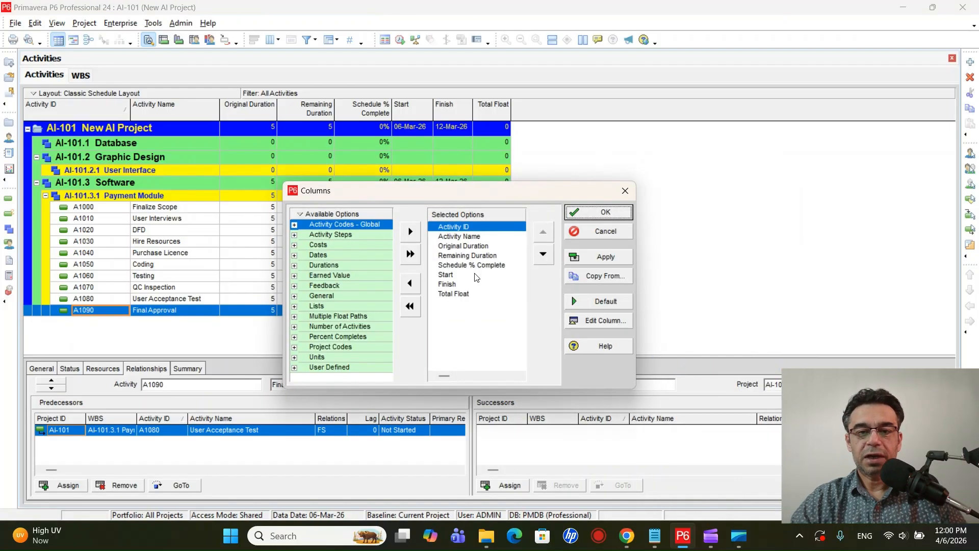
{"action": "left_click", "coordinate": [464, 239]}
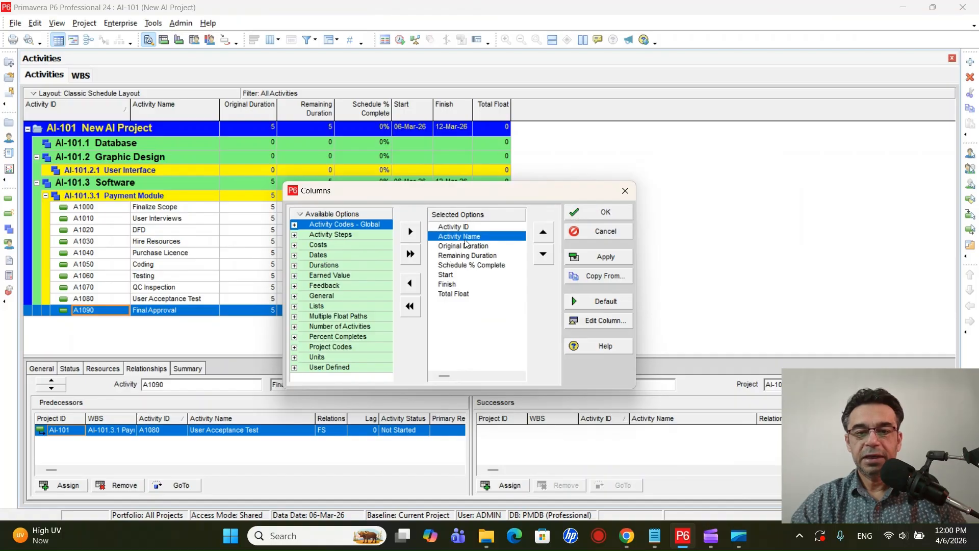
{"action": "left_click", "coordinate": [457, 247]}
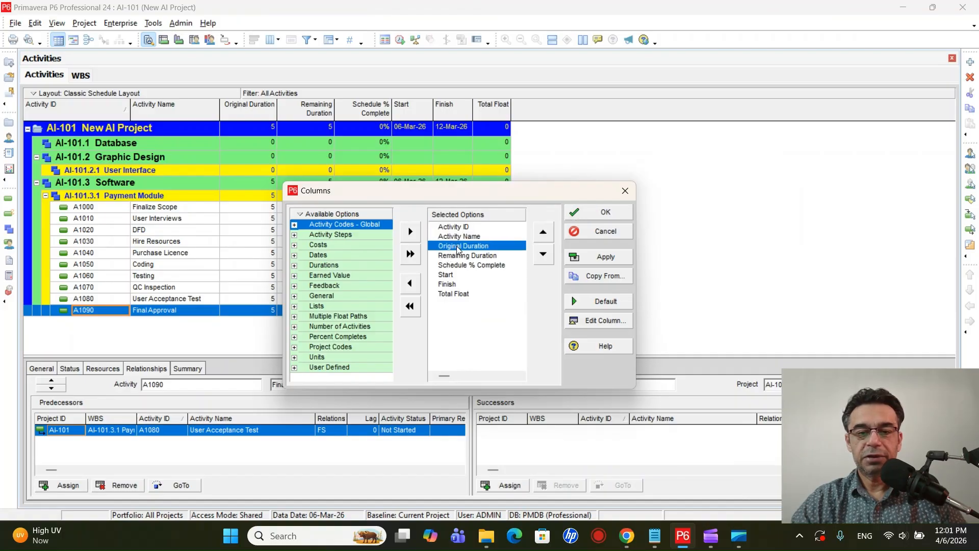
{"action": "left_click", "coordinate": [295, 266]}
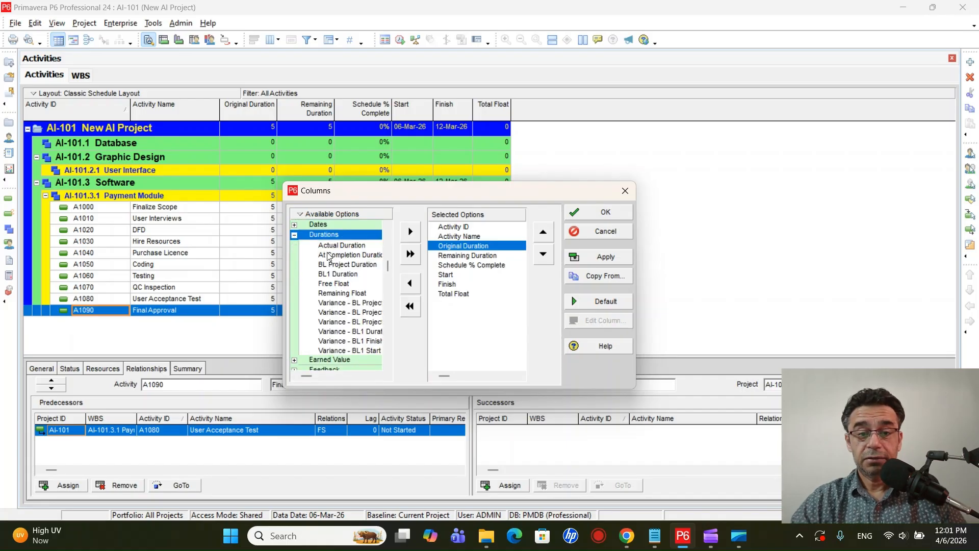
{"action": "left_click", "coordinate": [295, 236]}
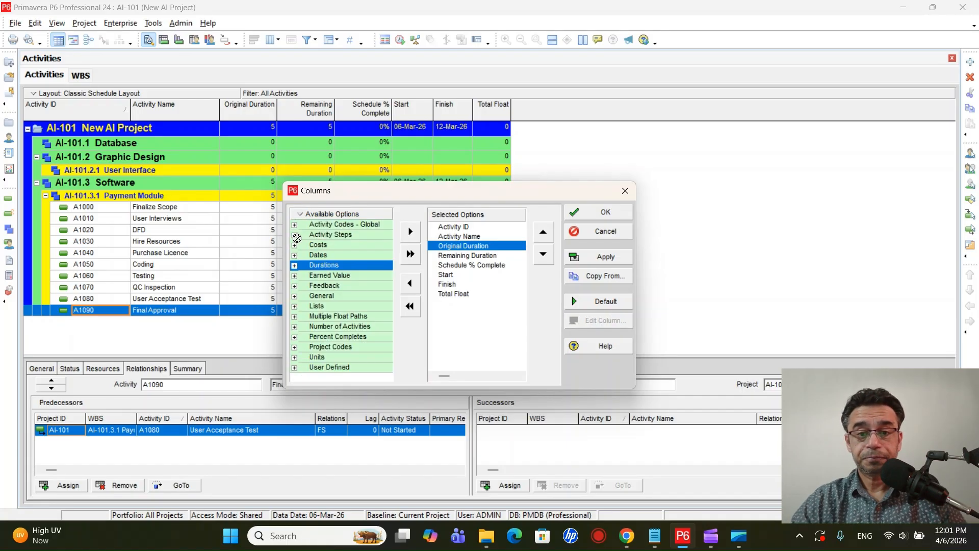
Step: Examine the Percent Completes and Dates column options, and close the column setup without changing anything
{"action": "left_click_drag", "start_coordinate": [507, 193], "coordinate": [789, 95]}
{"action": "left_click", "coordinate": [746, 158]}
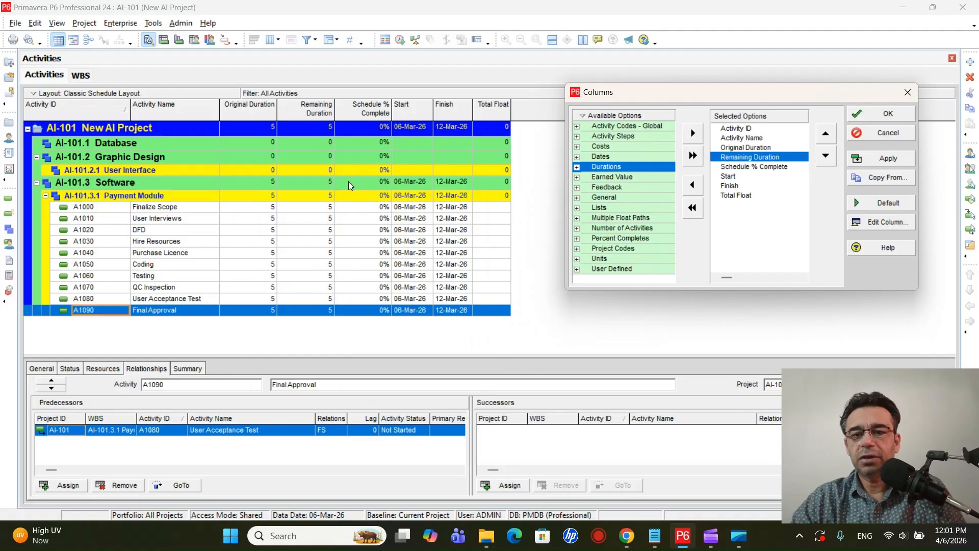
{"action": "left_click", "coordinate": [577, 239]}
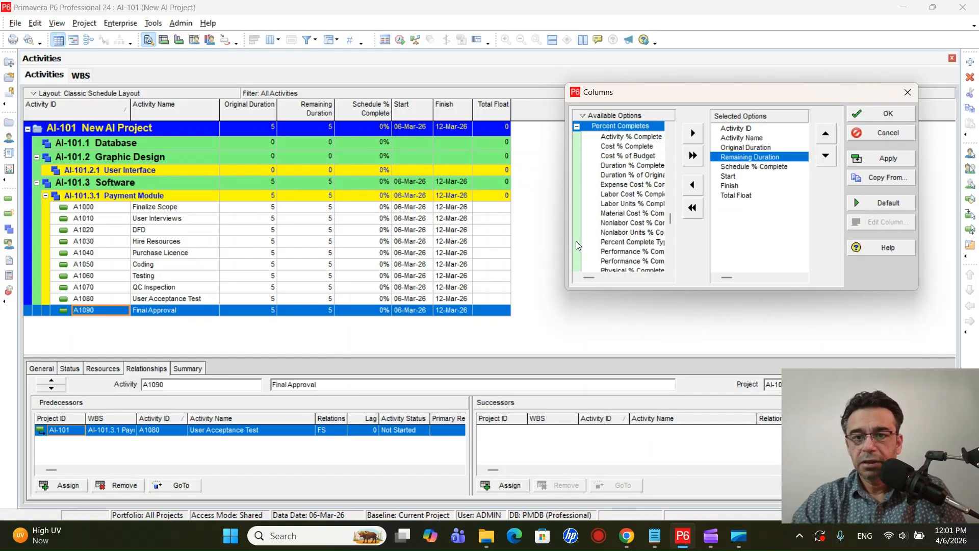
{"action": "left_click", "coordinate": [578, 127]}
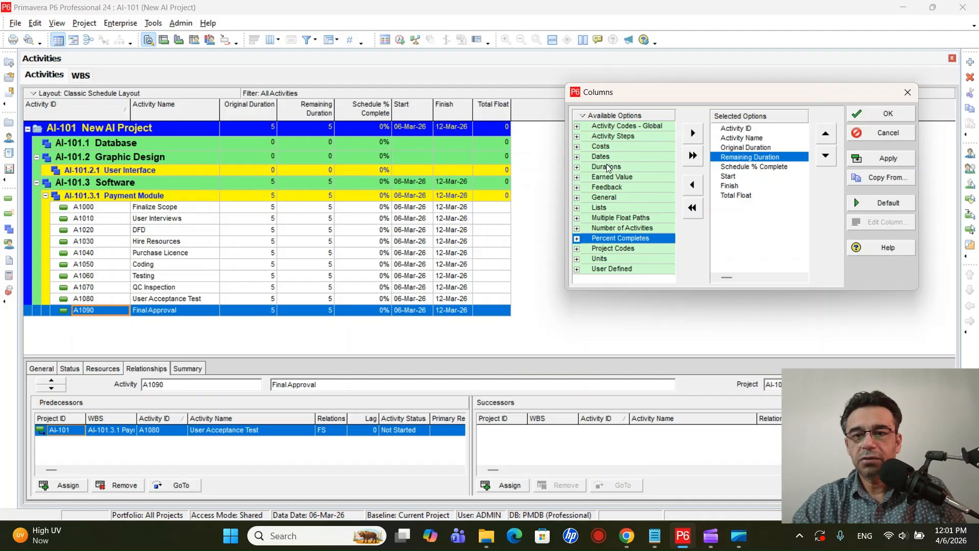
{"action": "left_click", "coordinate": [577, 157]}
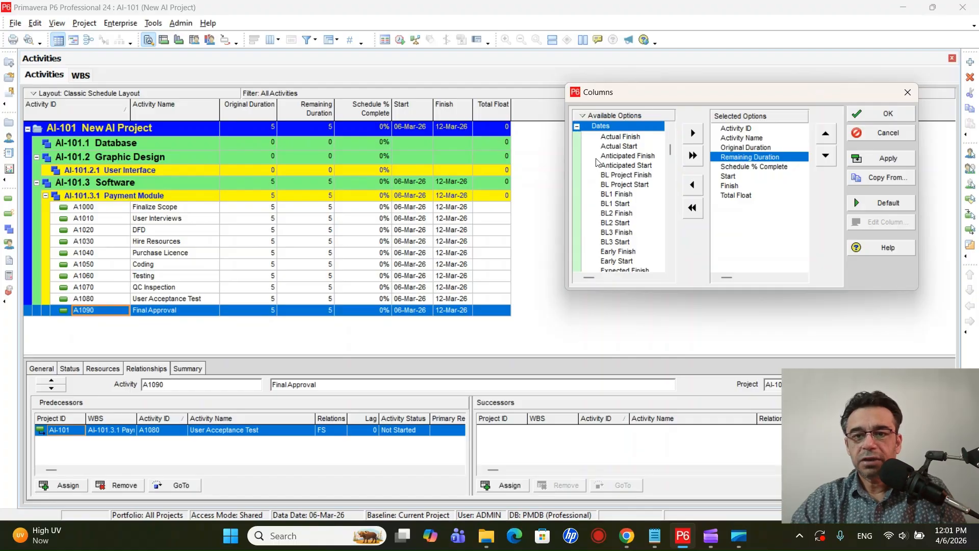
{"action": "left_click", "coordinate": [577, 127]}
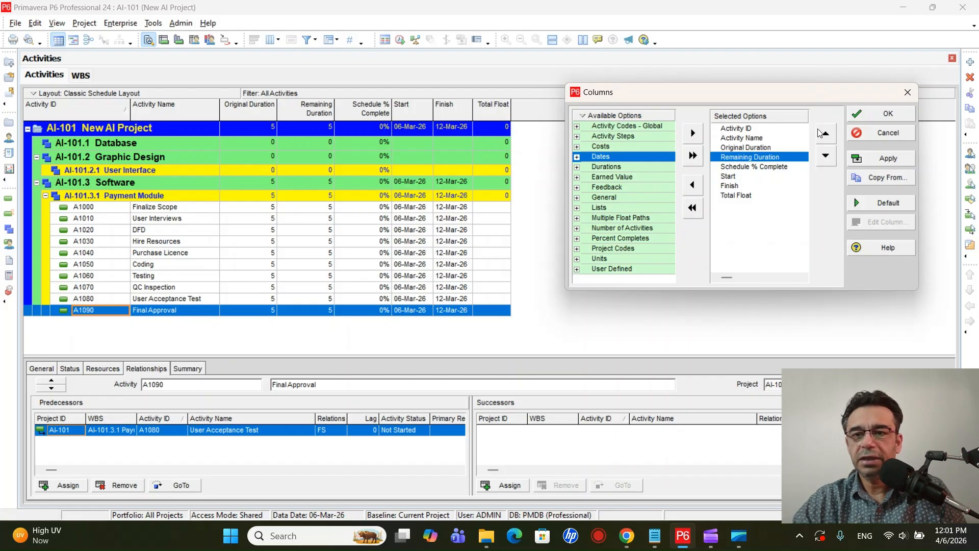
{"action": "left_click", "coordinate": [909, 93]}
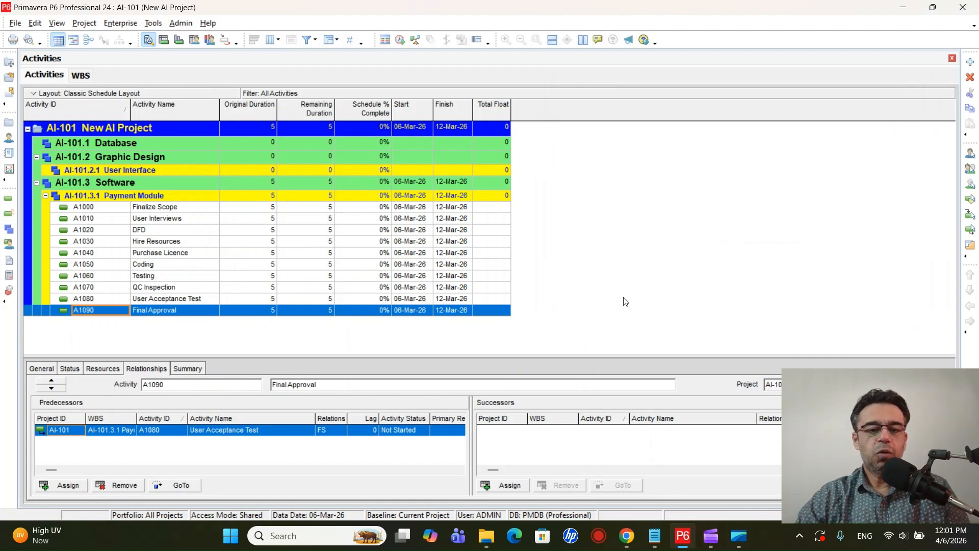
Step: Examine the general and status details of the Finalize Scope activity, including its duration fields
{"action": "left_click", "coordinate": [159, 208]}
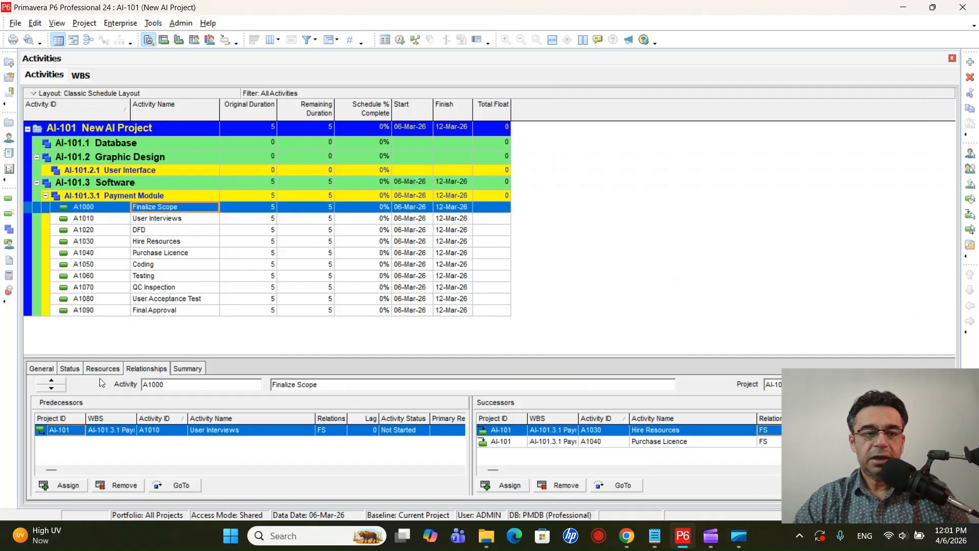
{"action": "left_click", "coordinate": [43, 372]}
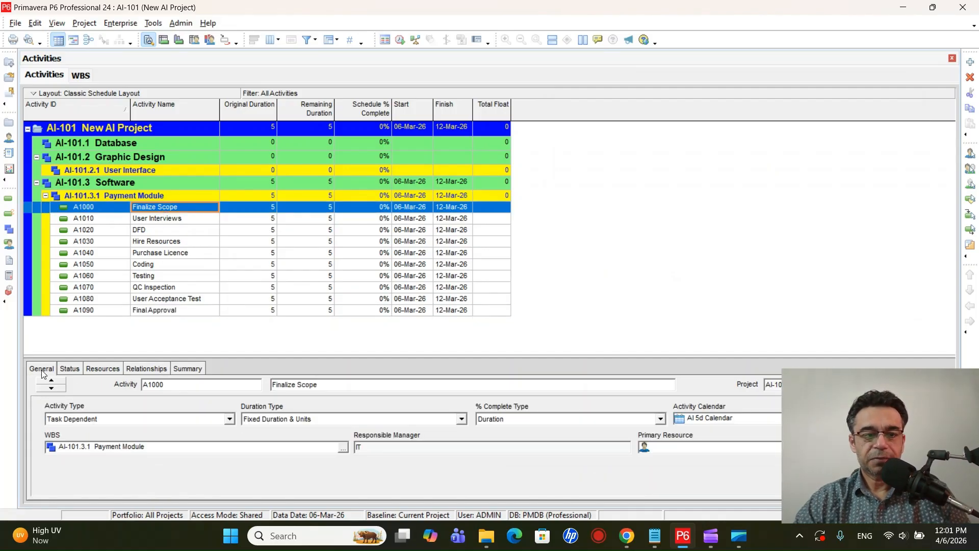
{"action": "left_click", "coordinate": [63, 371]}
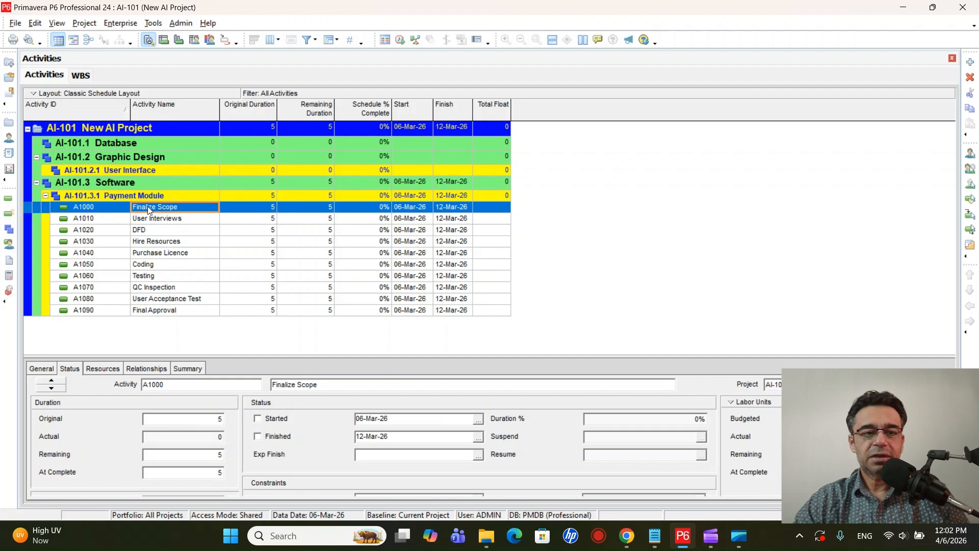
Step: Set the original duration of both Finalize Scope and DFD to 2, skipping User Interviews
{"action": "left_click", "coordinate": [254, 208]}
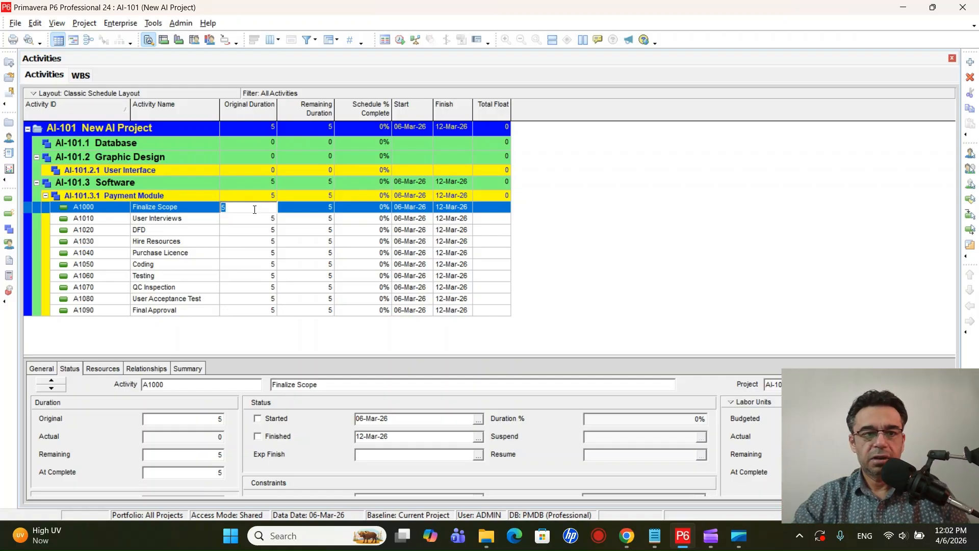
{"action": "type", "text": "2"}
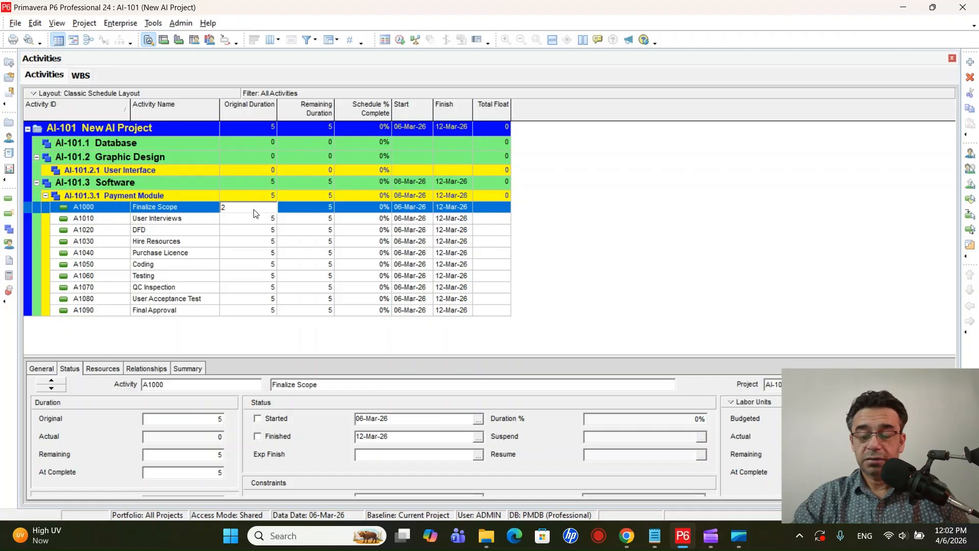
{"action": "key", "text": "Return"}
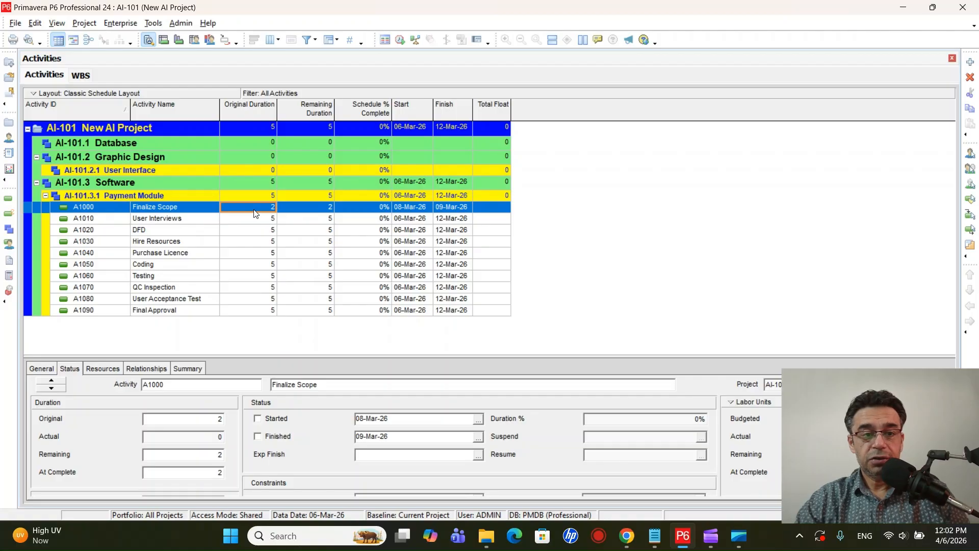
{"action": "key", "text": "Down"}
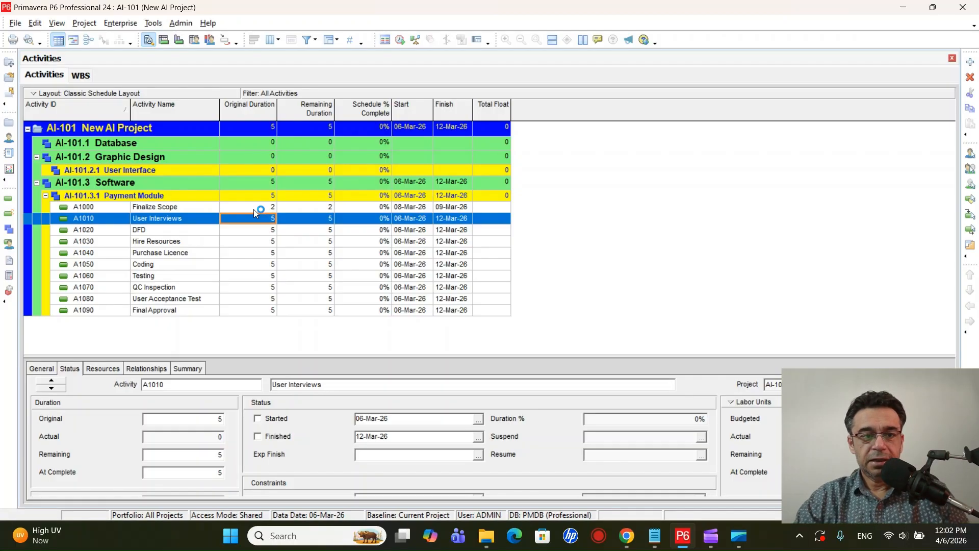
{"action": "key", "text": "Down"}
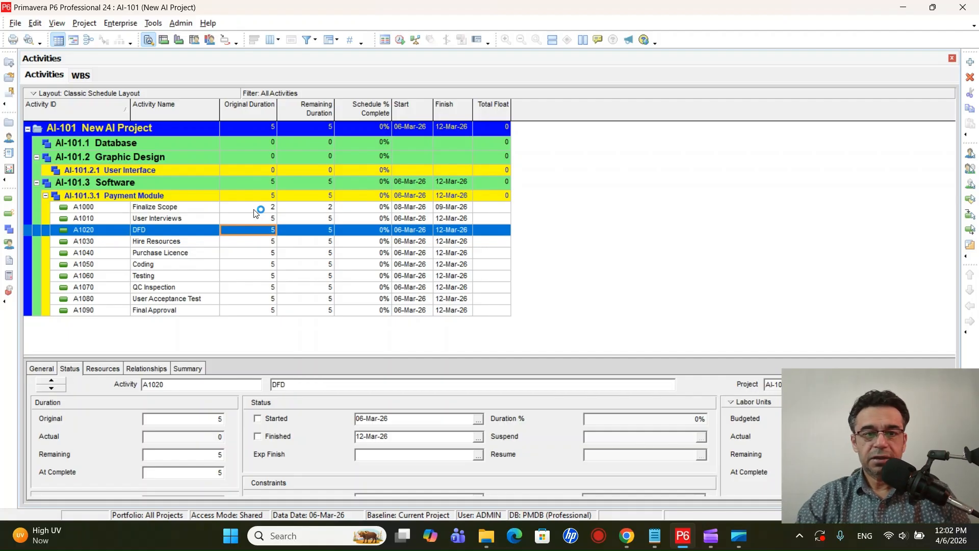
{"action": "type", "text": "2"}
{"action": "key", "text": "Down"}
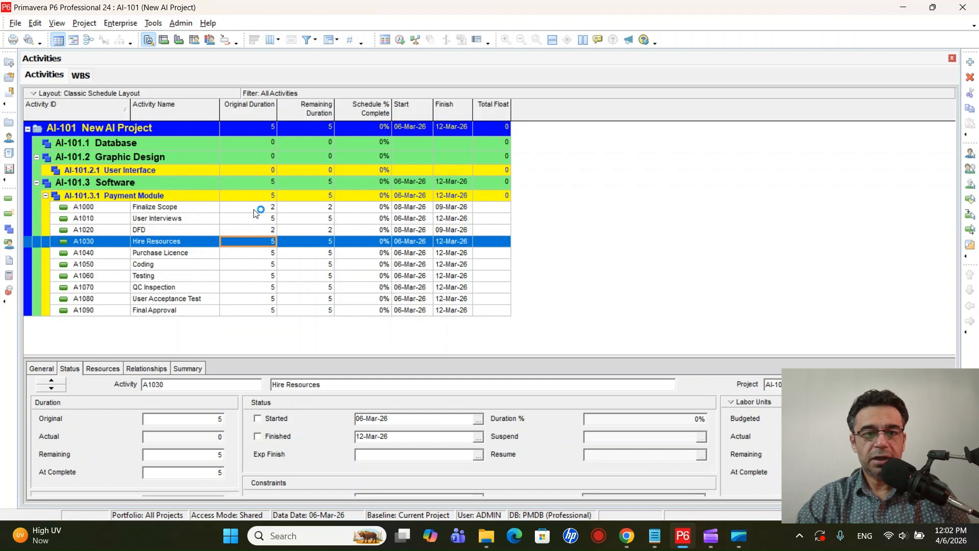
Step: Set the original duration of Hire Resources to 1 and of Purchase Licence to 4
{"action": "type", "text": "1"}
{"action": "key", "text": "Return"}
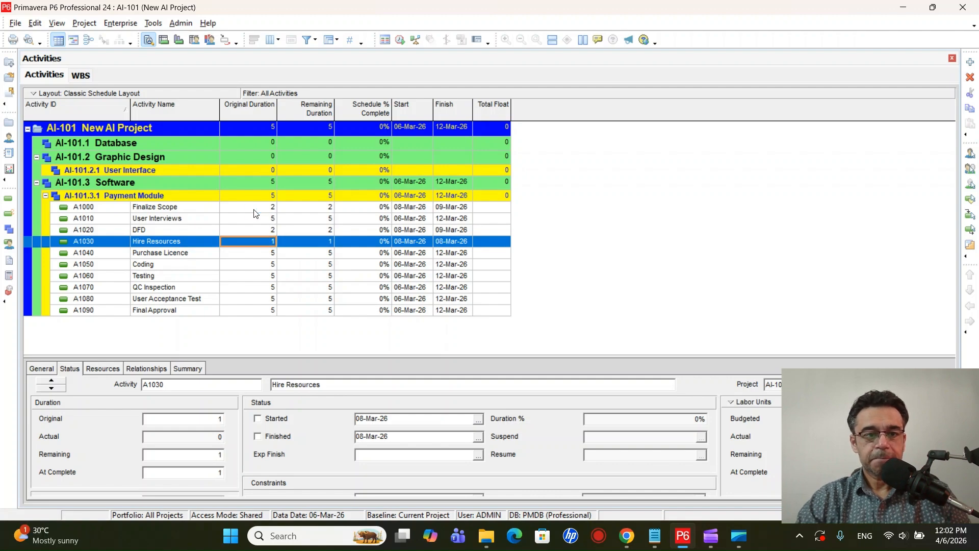
{"action": "key", "text": "Down"}
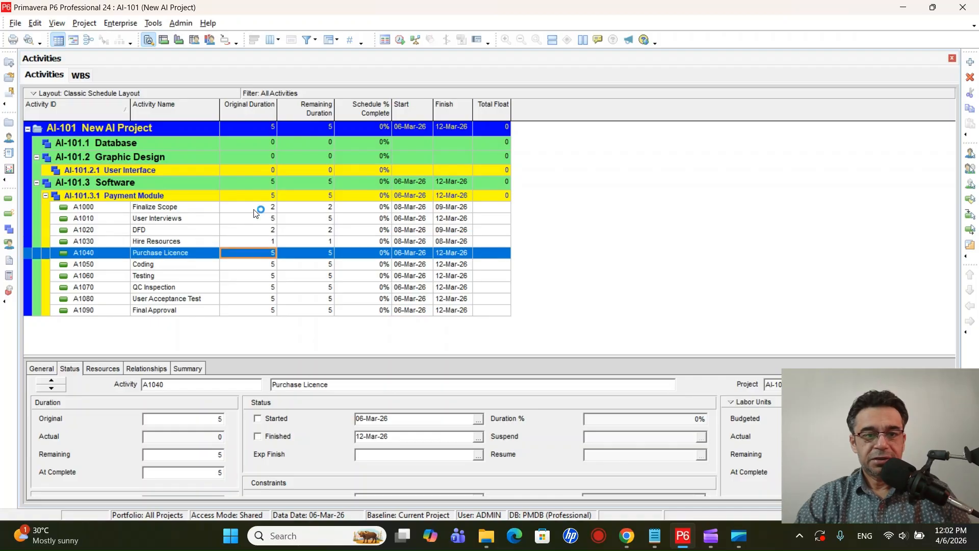
{"action": "type", "text": "4"}
{"action": "key", "text": "Return"}
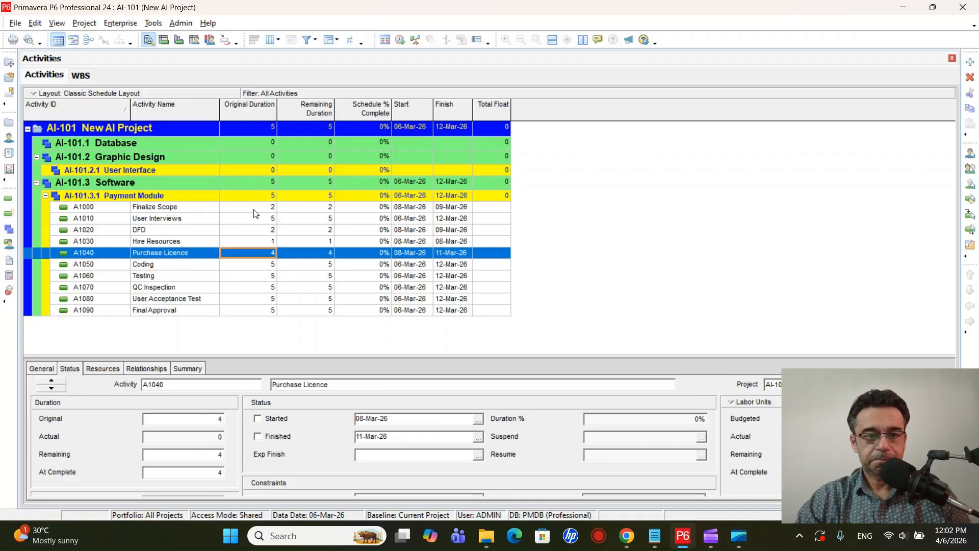
Step: Set the original duration of both Coding and Testing to 4
{"action": "key", "text": "Down"}
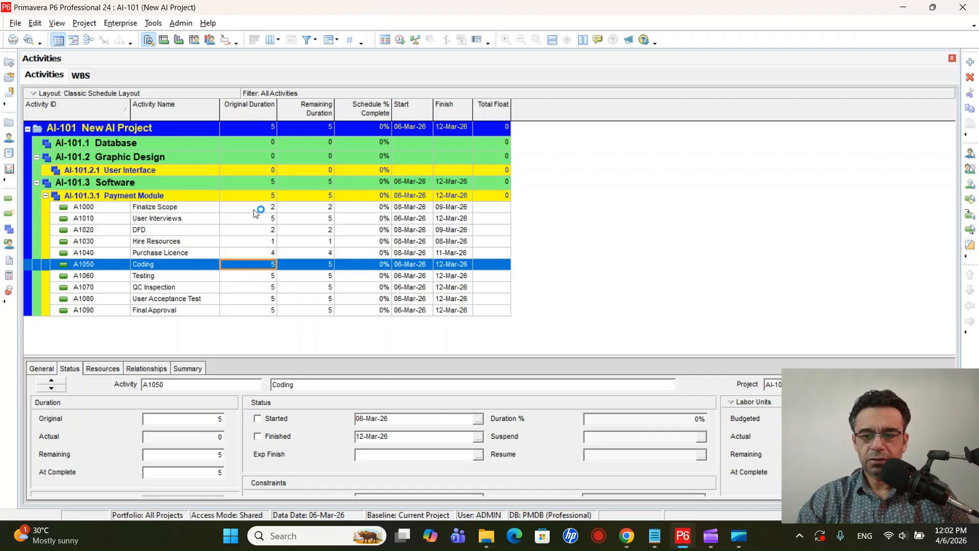
{"action": "type", "text": "4"}
{"action": "key", "text": "Return"}
{"action": "key", "text": "Down"}
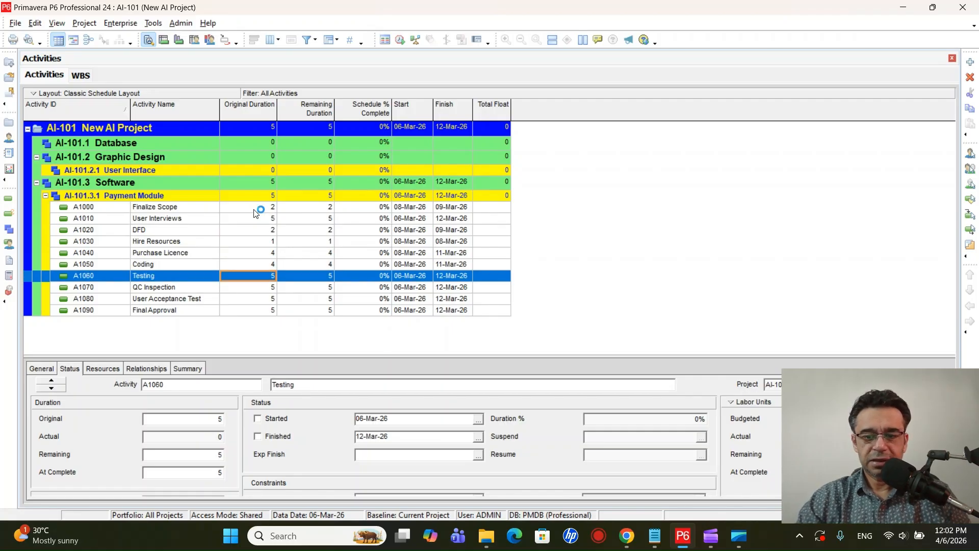
{"action": "type", "text": "4"}
{"action": "key", "text": "Return"}
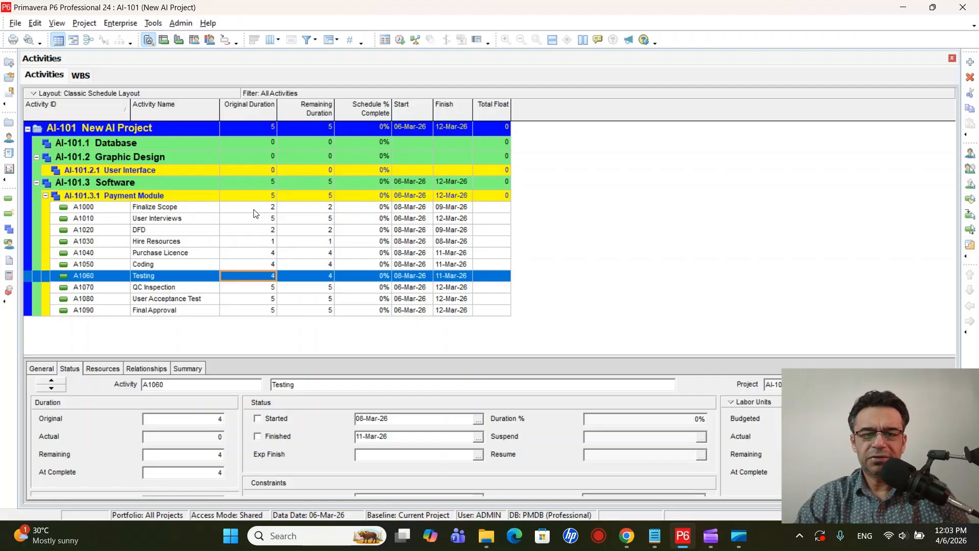
Step: Set the original duration of QC Inspection to 2 and of User Acceptance Test and Final Approval to 1 each
{"action": "key", "text": "Down"}
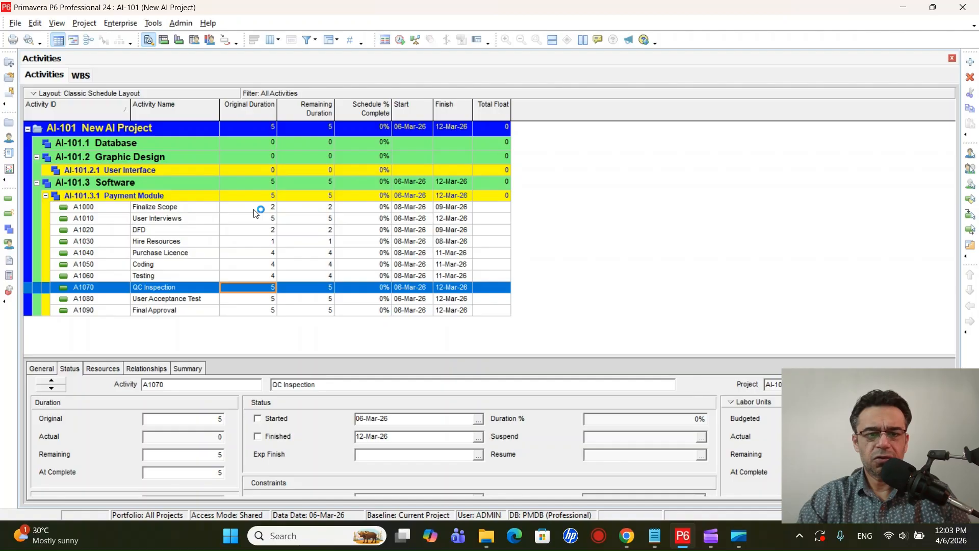
{"action": "type", "text": "2"}
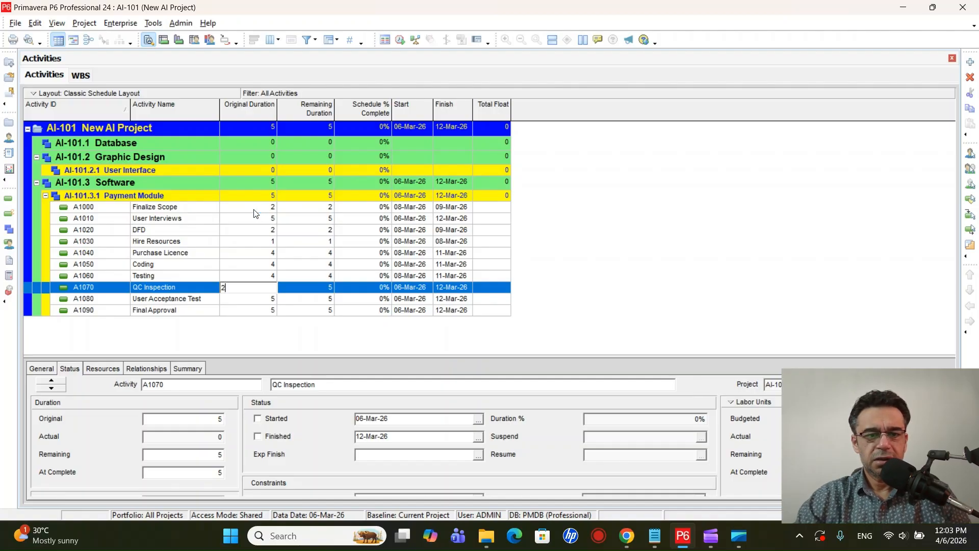
{"action": "key", "text": "Down"}
{"action": "type", "text": "1"}
{"action": "key", "text": "Return"}
{"action": "key", "text": "Down"}
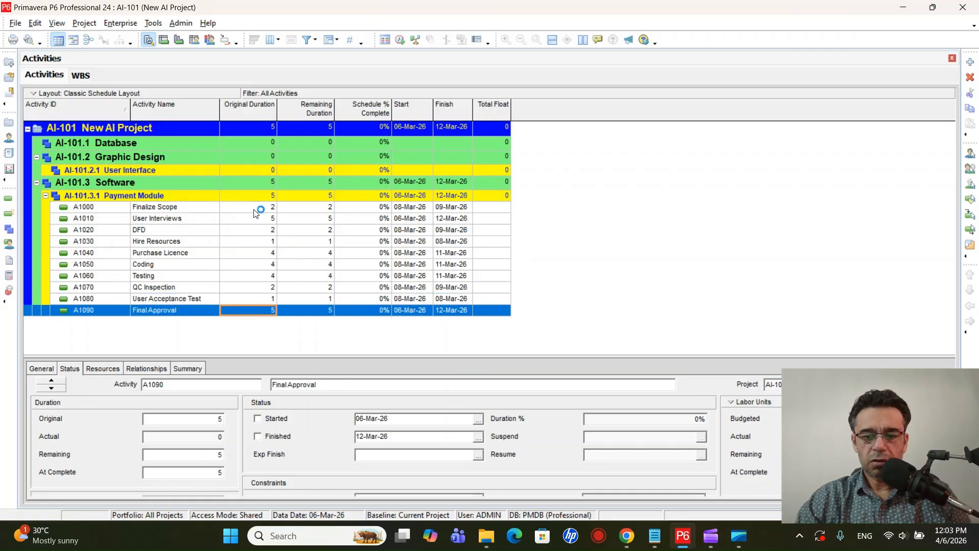
{"action": "type", "text": "1"}
{"action": "key", "text": "Up"}
Step: Go back through the Payment Module activities up to Finalize Scope and down to Coding to review their original durations
{"action": "key", "text": "Up"}
{"action": "key", "text": "Up"}
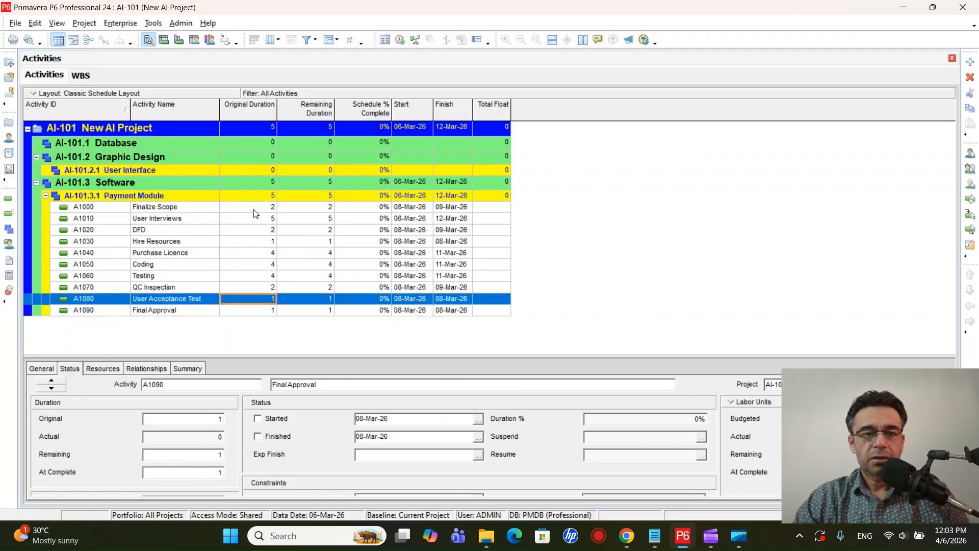
{"action": "key", "text": "Up"}
{"action": "key", "text": "Up"}
{"action": "key", "text": "Up"}
{"action": "key", "text": "Up"}
{"action": "key", "text": "Up"}
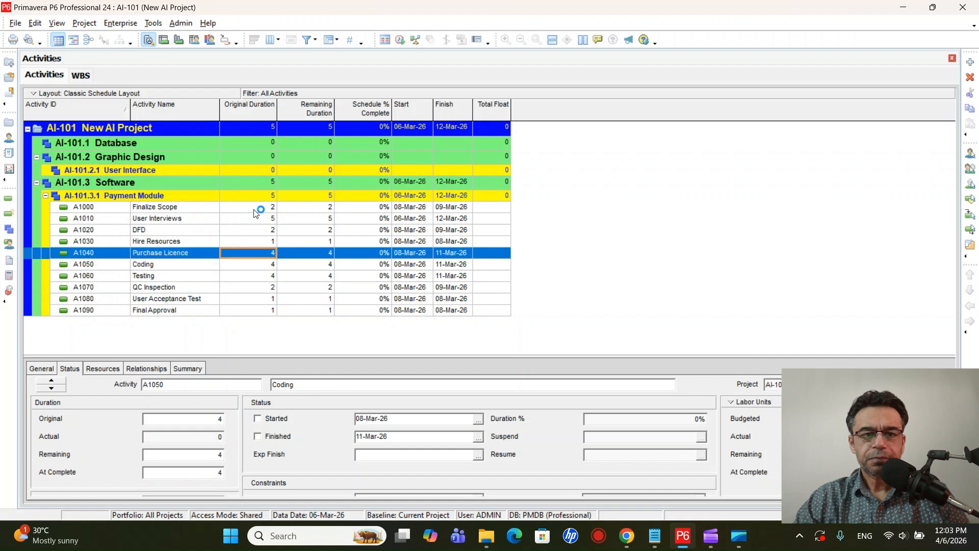
{"action": "key", "text": "Up"}
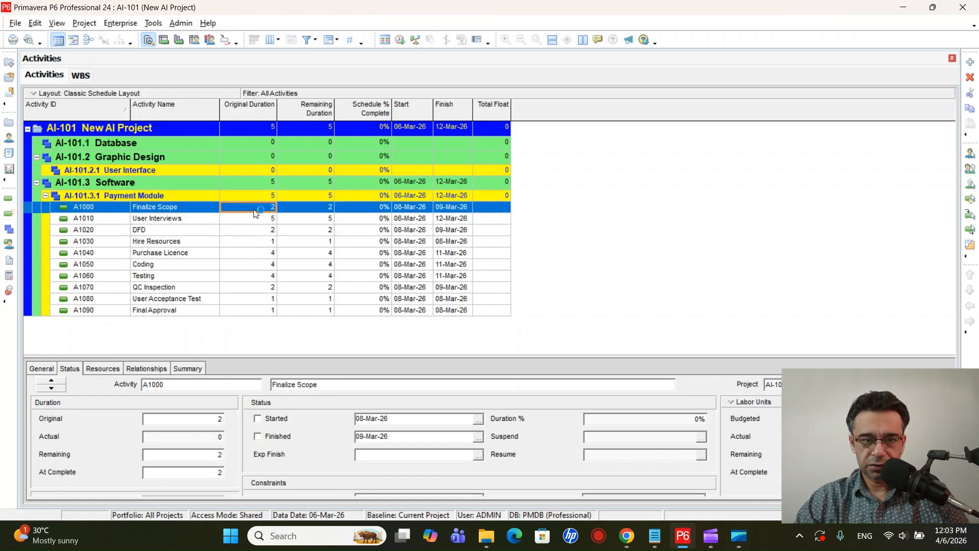
{"action": "key", "text": "Down"}
{"action": "key", "text": "Down"}
{"action": "key", "text": "Down"}
{"action": "key", "text": "Down"}
{"action": "key", "text": "Down"}
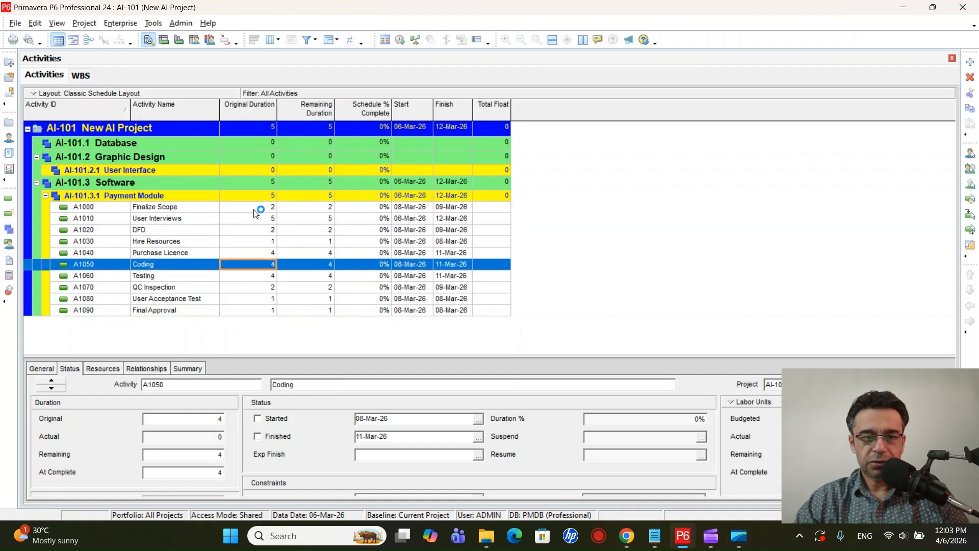
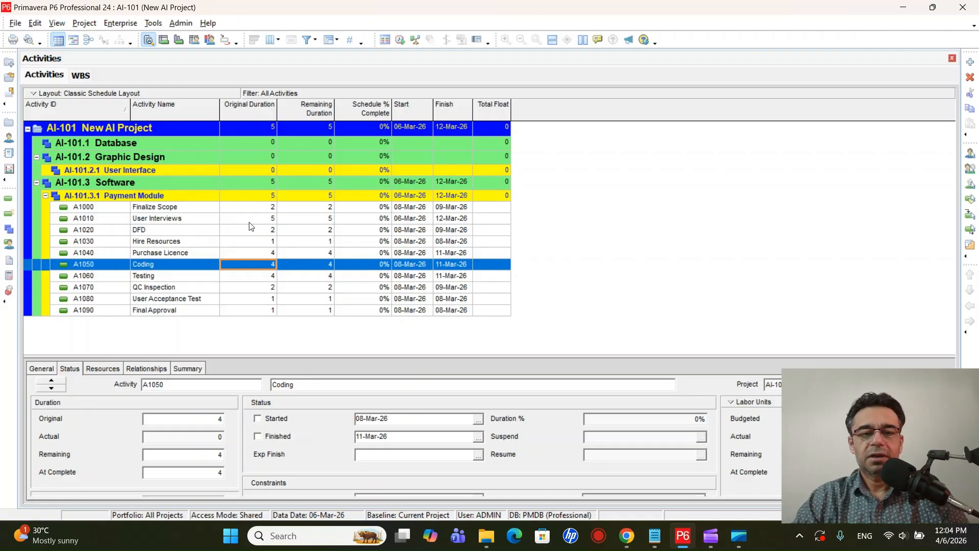
Step: Go back through the Payment Module activities up to User Interviews and down to QC Inspection to review their original durations
{"action": "key", "text": "Up"}
{"action": "key", "text": "Up"}
{"action": "key", "text": "Down"}
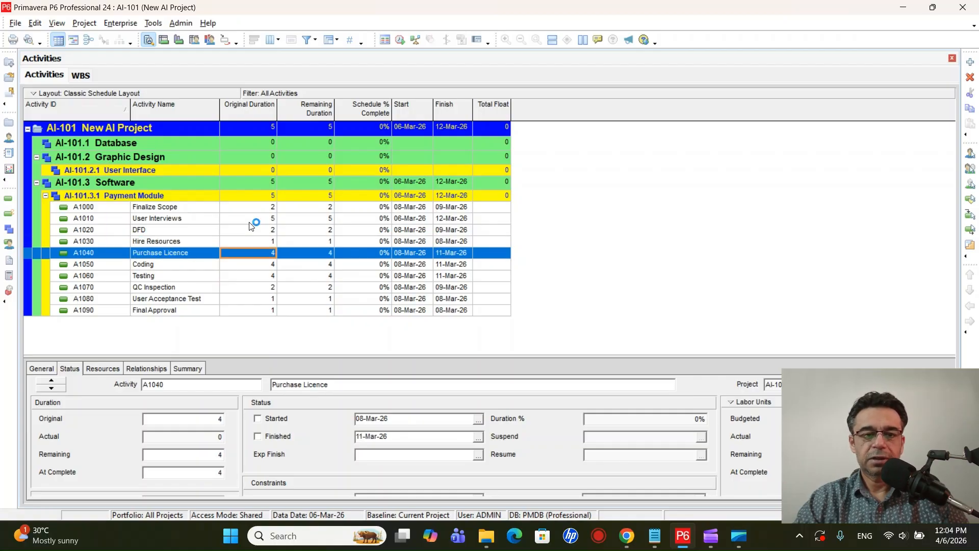
{"action": "key", "text": "Up"}
{"action": "key", "text": "Up"}
{"action": "key", "text": "Up"}
{"action": "key", "text": "Up"}
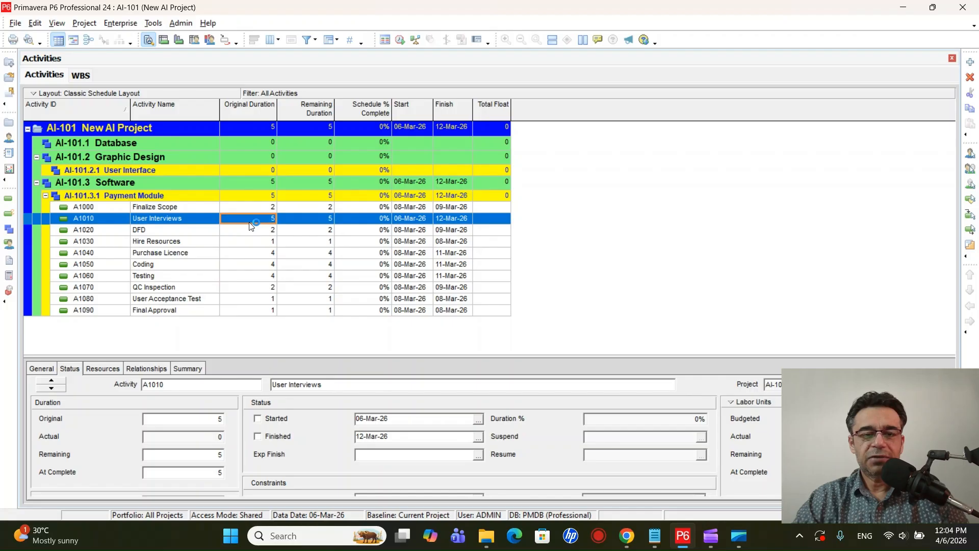
{"action": "key", "text": "Down"}
{"action": "key", "text": "Down"}
{"action": "key", "text": "Down"}
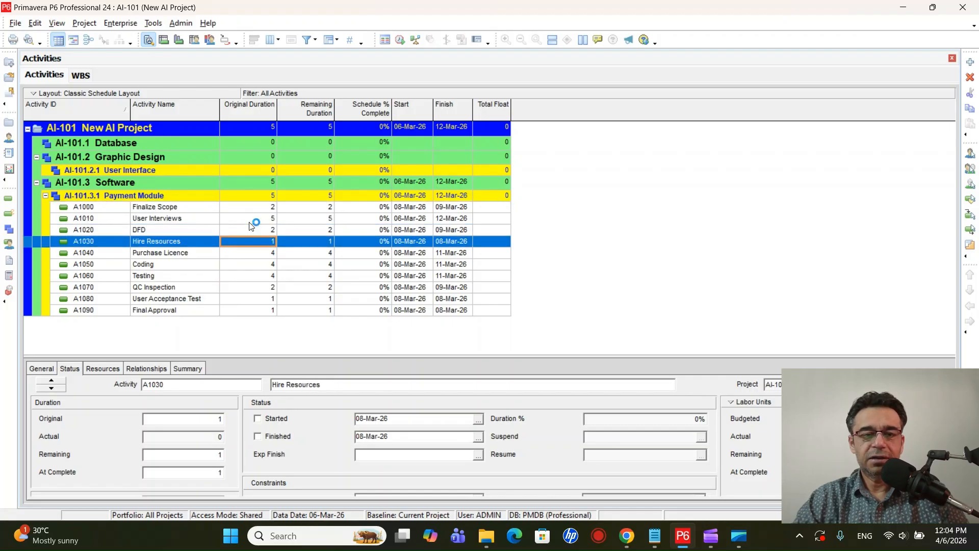
{"action": "key", "text": "Down"}
{"action": "key", "text": "Down"}
{"action": "key", "text": "Down"}
{"action": "key", "text": "Down"}
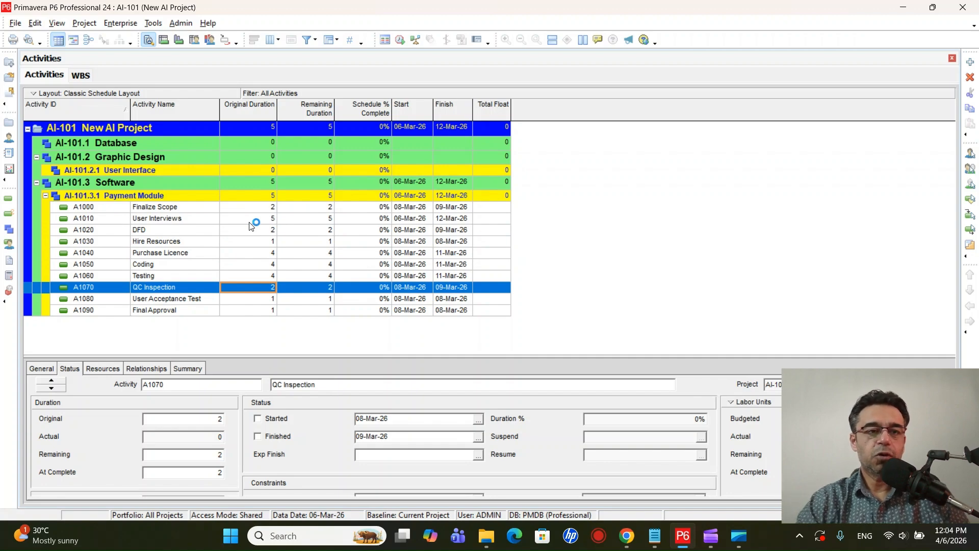
Step: Display the Payment Module's activity network and examine its opening activities, starting from User Interviews
{"action": "left_click", "coordinate": [87, 41]}
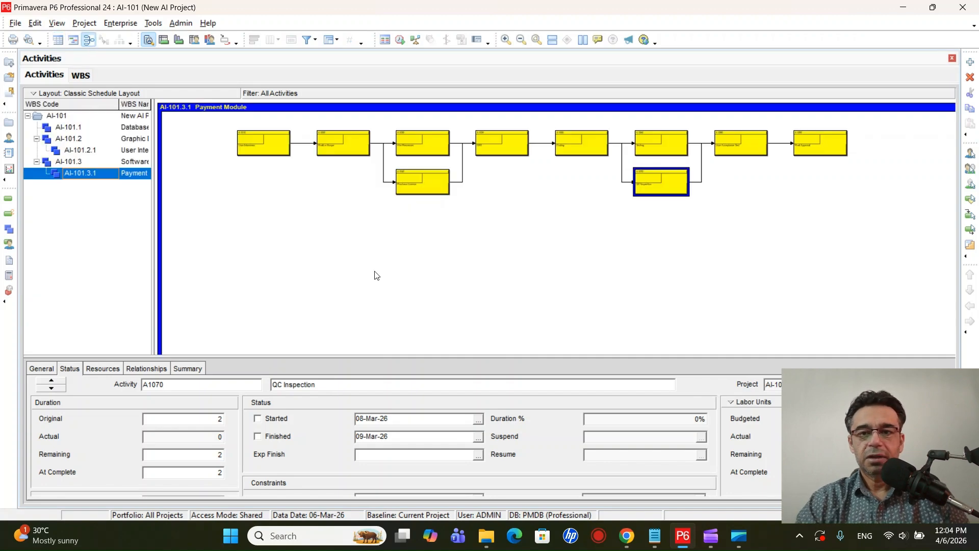
{"action": "left_click", "coordinate": [506, 41]}
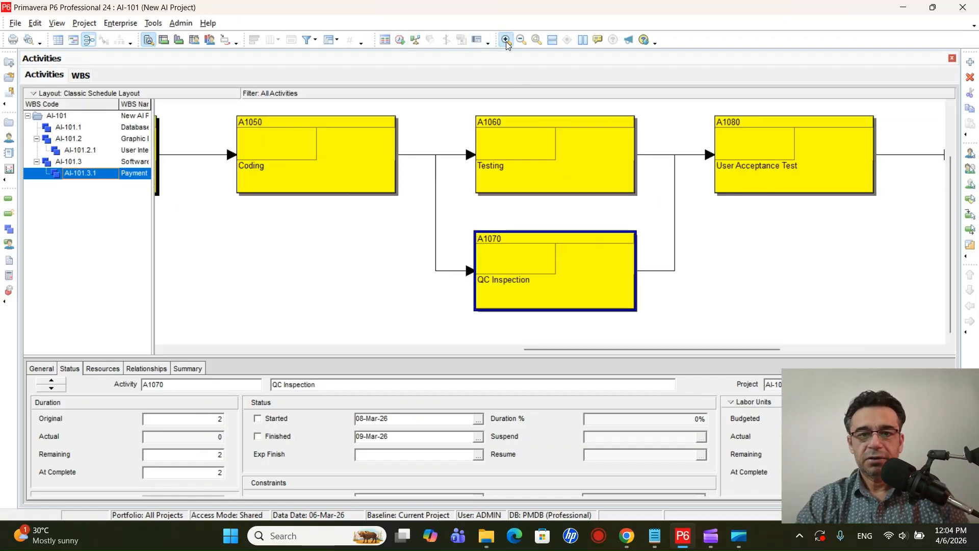
{"action": "left_click", "coordinate": [371, 329]}
{"action": "left_click_drag", "start_coordinate": [554, 350], "coordinate": [268, 356]}
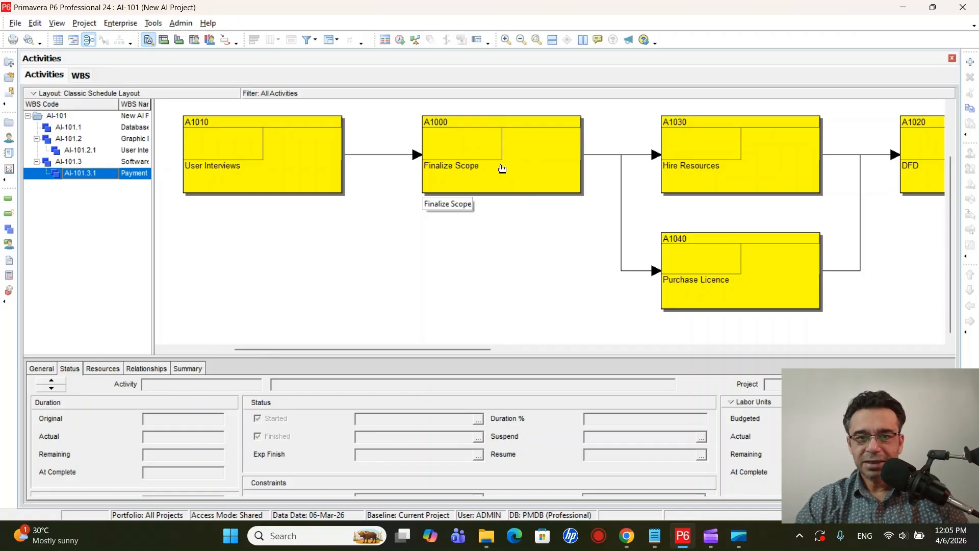
Step: Customize the activity network's box template by adding an Original Duration field below the Activity Name
{"action": "right_click", "coordinate": [446, 249]}
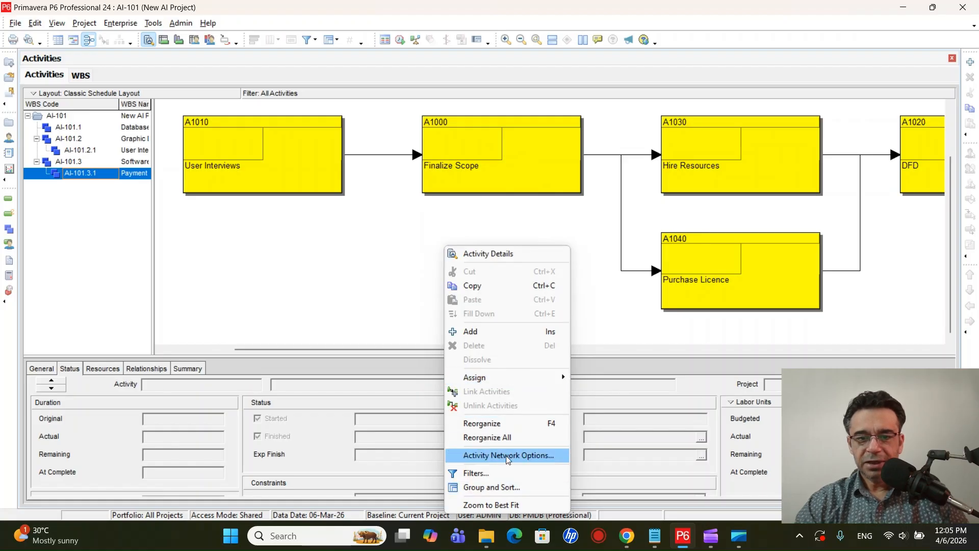
{"action": "left_click", "coordinate": [521, 456]}
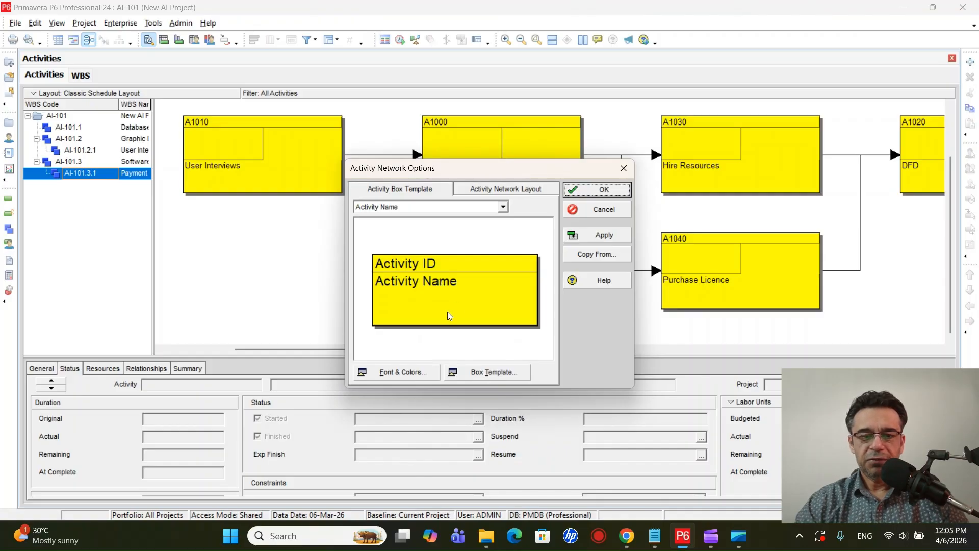
{"action": "left_click", "coordinate": [495, 372]}
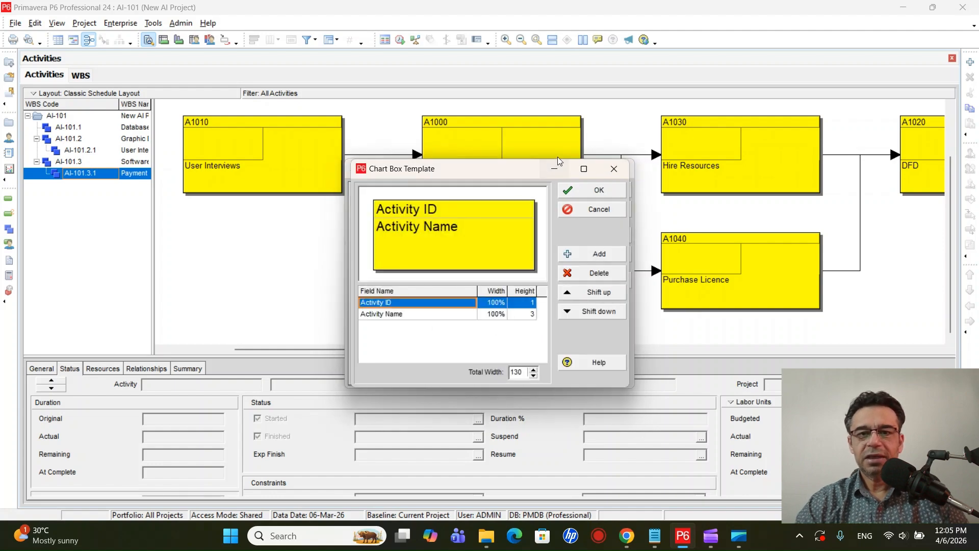
{"action": "left_click_drag", "start_coordinate": [529, 169], "coordinate": [553, 174]}
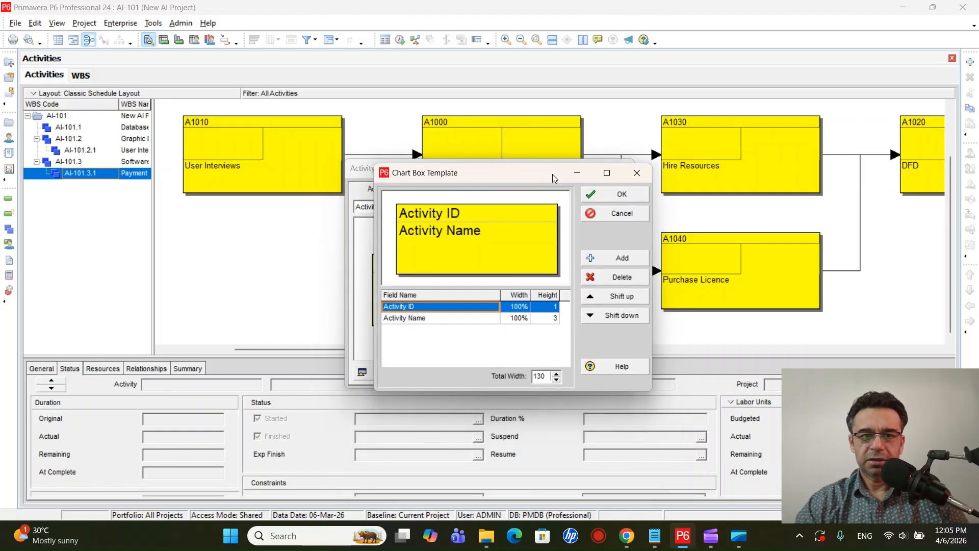
{"action": "left_click", "coordinate": [418, 320]}
{"action": "left_click", "coordinate": [610, 258]}
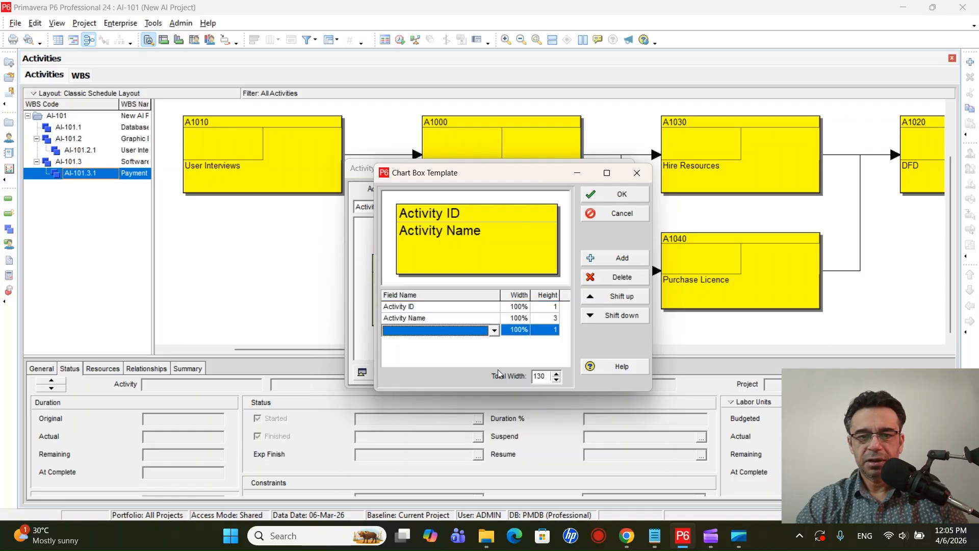
{"action": "left_click", "coordinate": [470, 333]}
{"action": "type", "text": "on"}
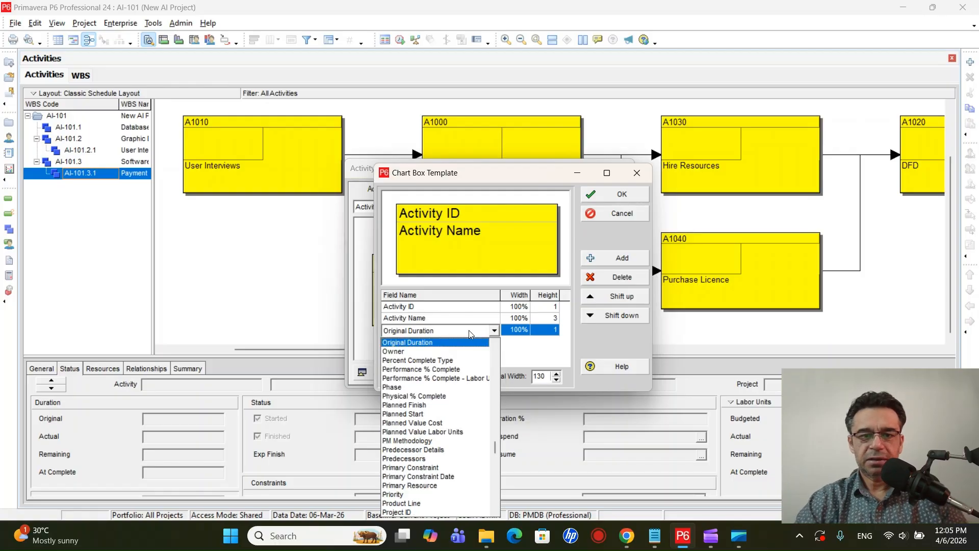
{"action": "left_click", "coordinate": [441, 343]}
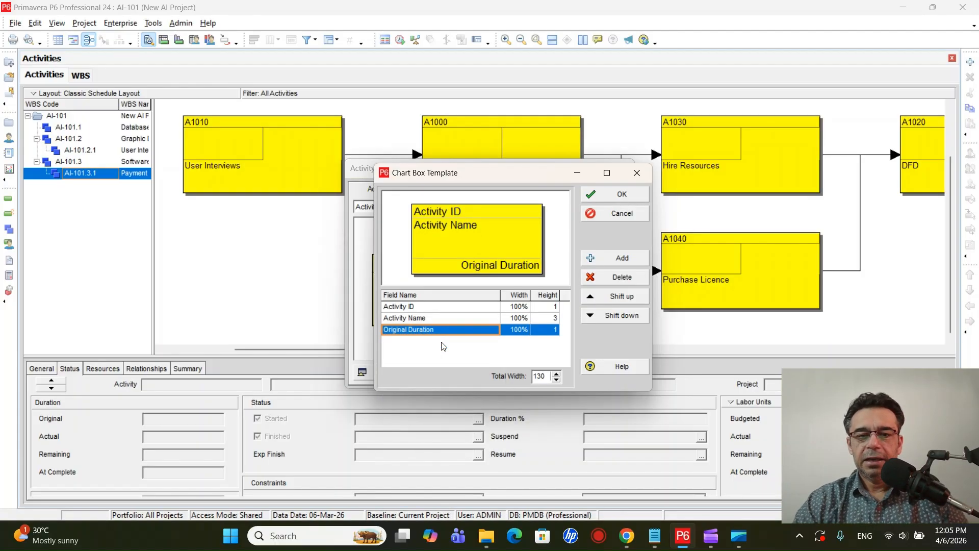
Step: Add Start and Finish fields below Original Duration in the activity box template
{"action": "left_click", "coordinate": [620, 258]}
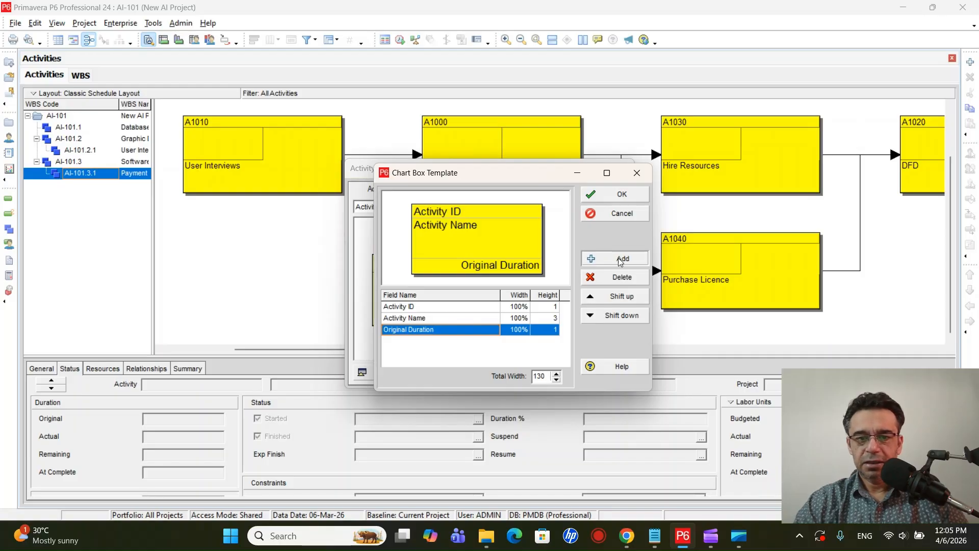
{"action": "key", "text": "s"}
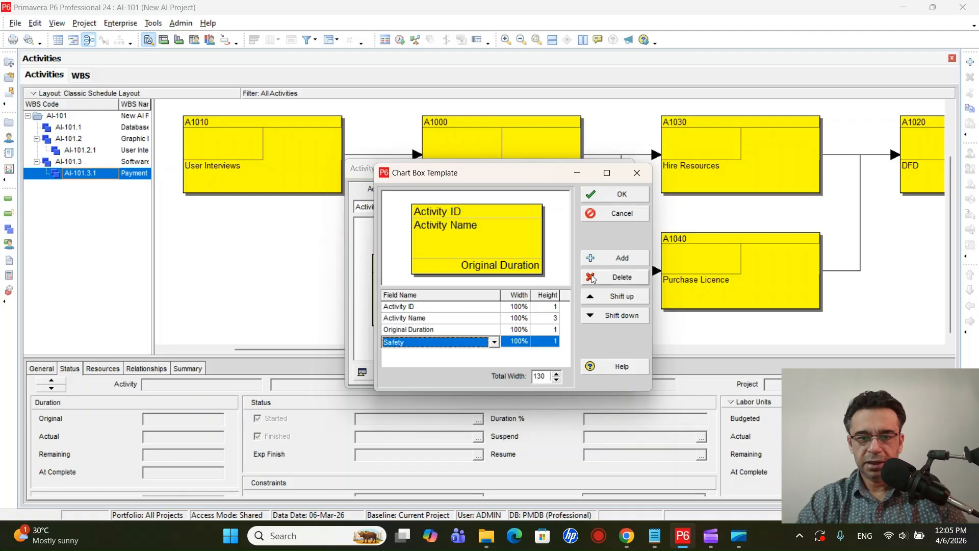
{"action": "left_click", "coordinate": [478, 345]}
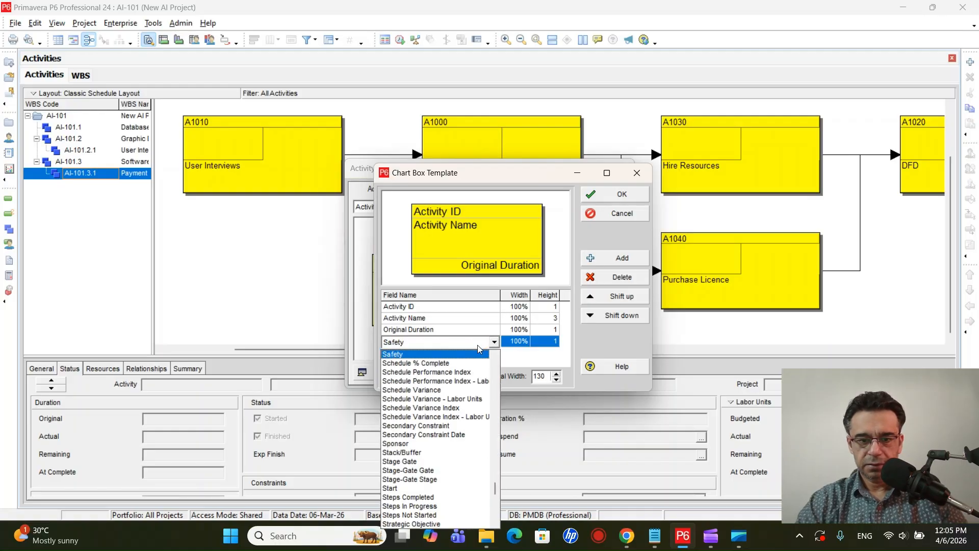
{"action": "left_click", "coordinate": [402, 488]}
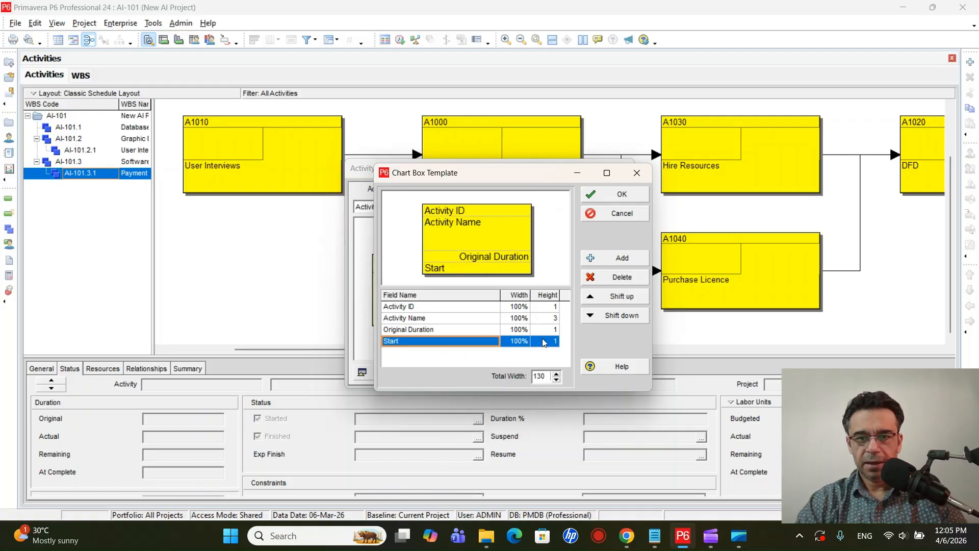
{"action": "left_click", "coordinate": [617, 258]}
{"action": "left_click", "coordinate": [434, 354]}
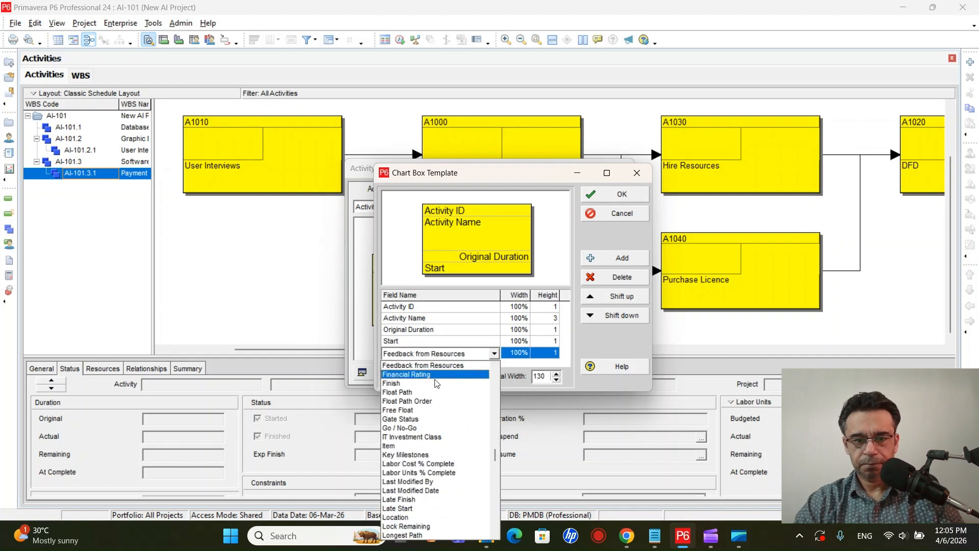
{"action": "left_click", "coordinate": [437, 383]}
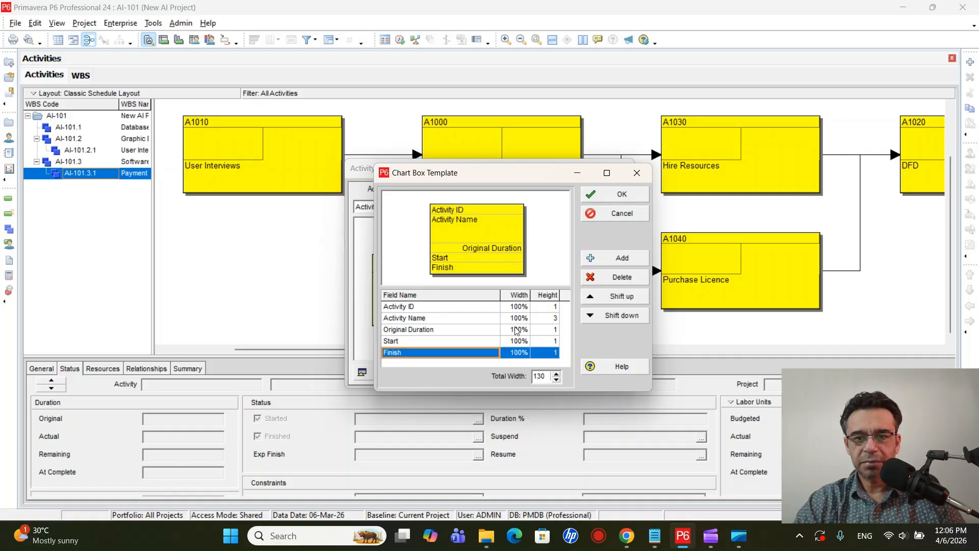
Step: Set the Activity Name field's height to 1 and apply the customized box template to the activity network
{"action": "left_click", "coordinate": [546, 319]}
{"action": "left_click", "coordinate": [546, 320]}
{"action": "left_click", "coordinate": [555, 323]}
{"action": "left_click", "coordinate": [555, 323]}
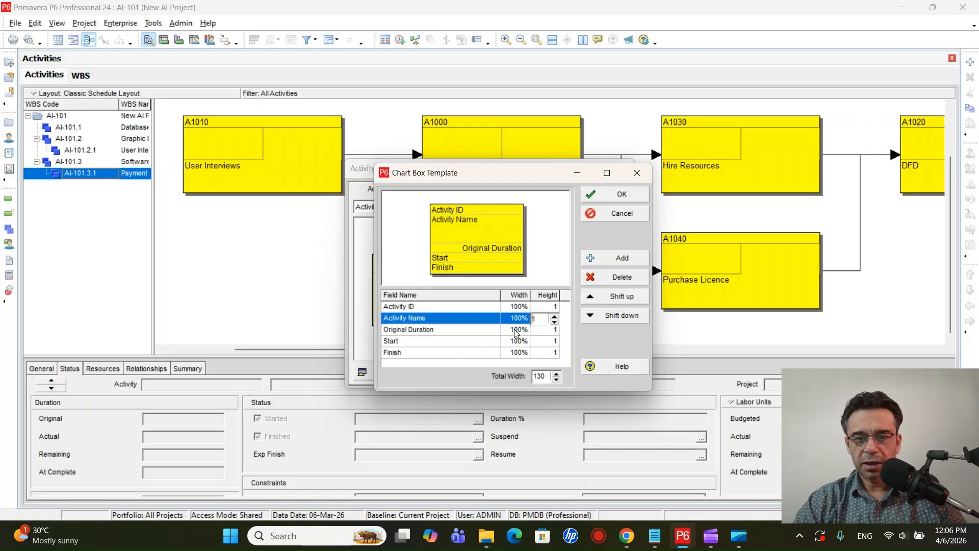
{"action": "left_click", "coordinate": [464, 333]}
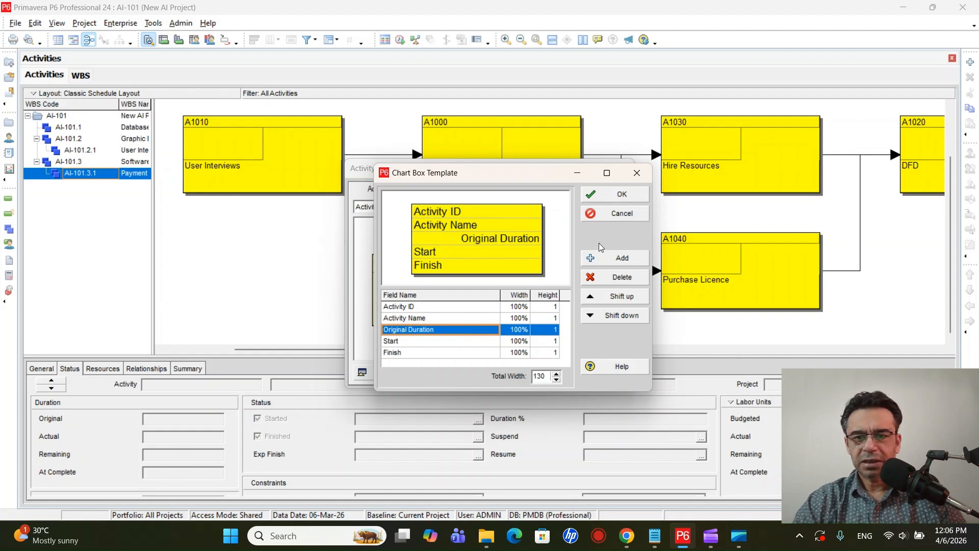
{"action": "left_click", "coordinate": [628, 197]}
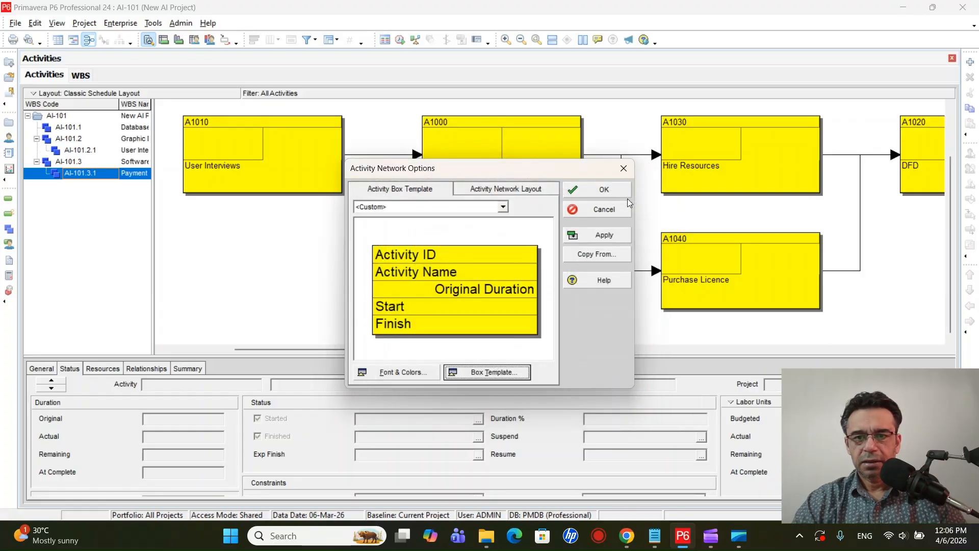
{"action": "left_click", "coordinate": [605, 189]}
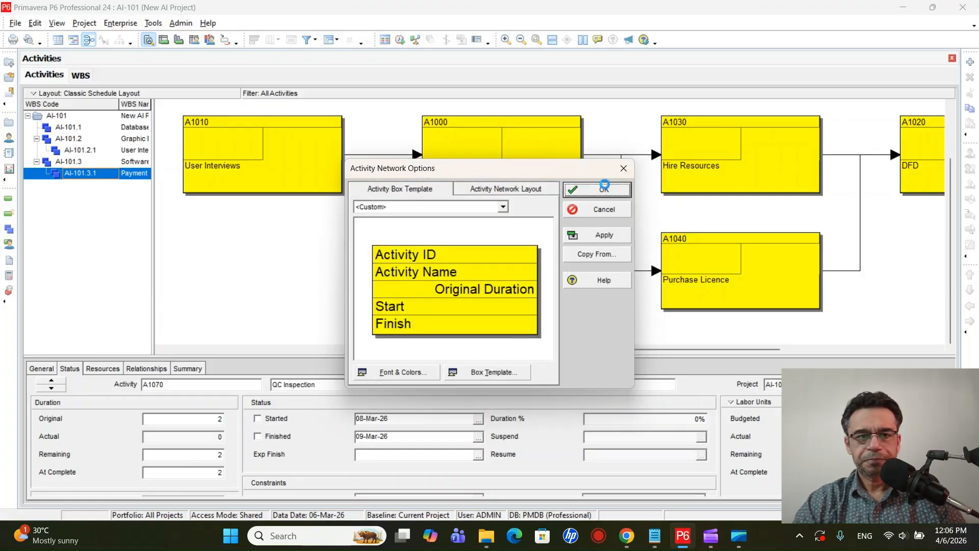
Step: Examine the durations and the start and finish dates in the Payment Module's network boxes, back to User Interviews
{"action": "left_click", "coordinate": [505, 40]}
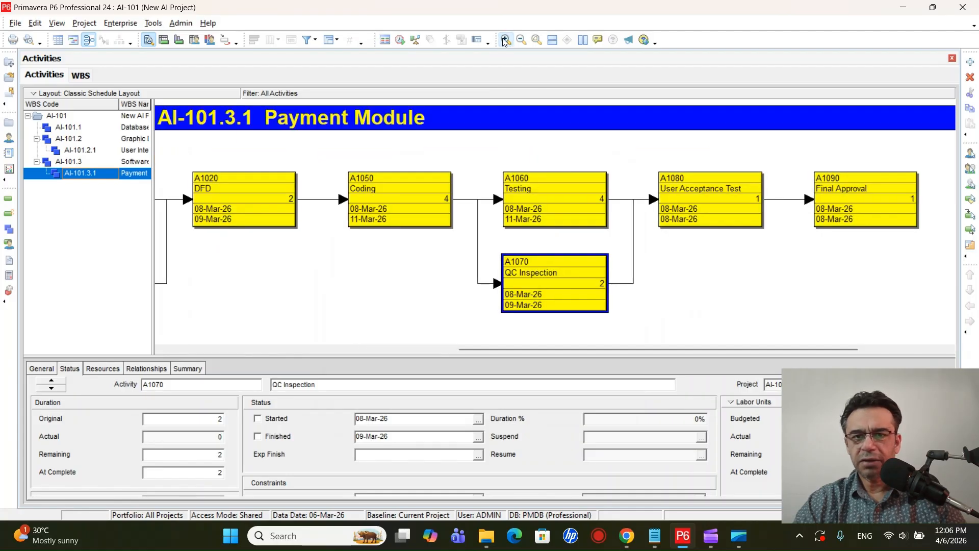
{"action": "left_click", "coordinate": [378, 281]}
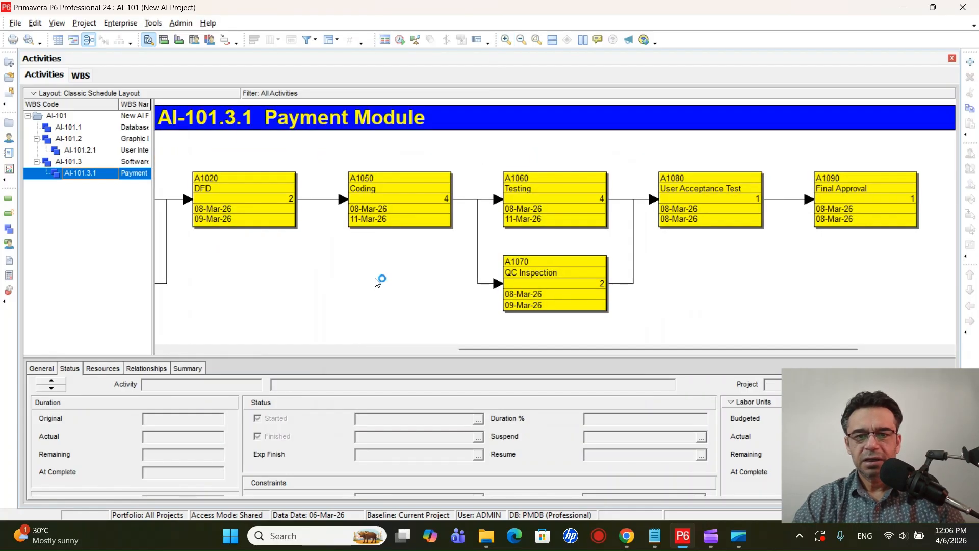
{"action": "left_click_drag", "start_coordinate": [454, 354], "coordinate": [309, 358]}
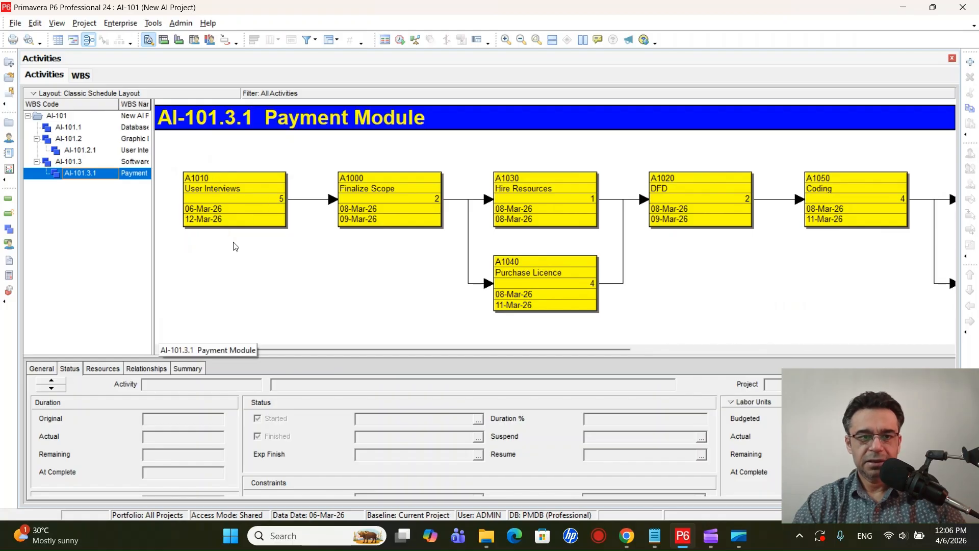
{"action": "left_click_drag", "start_coordinate": [512, 348], "coordinate": [504, 369]}
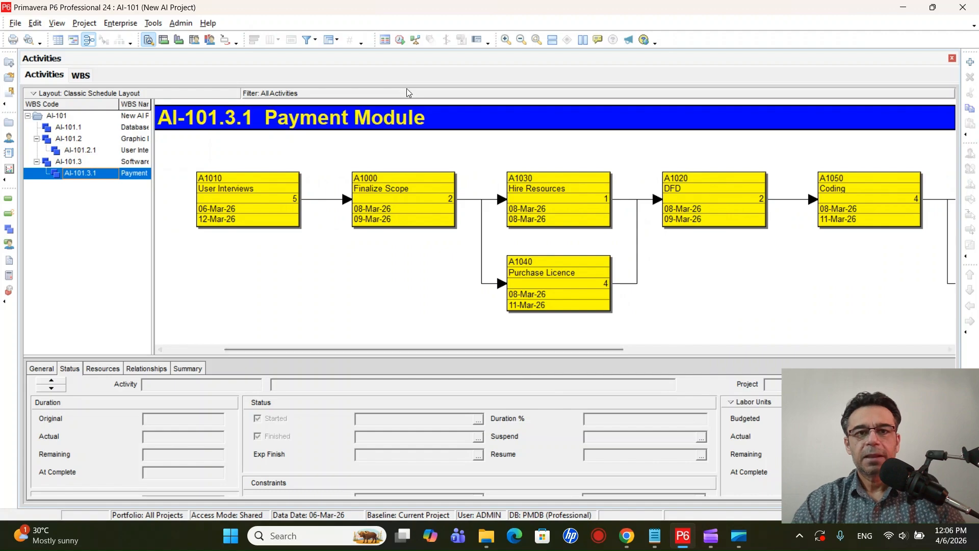
{"action": "left_click", "coordinate": [509, 43]}
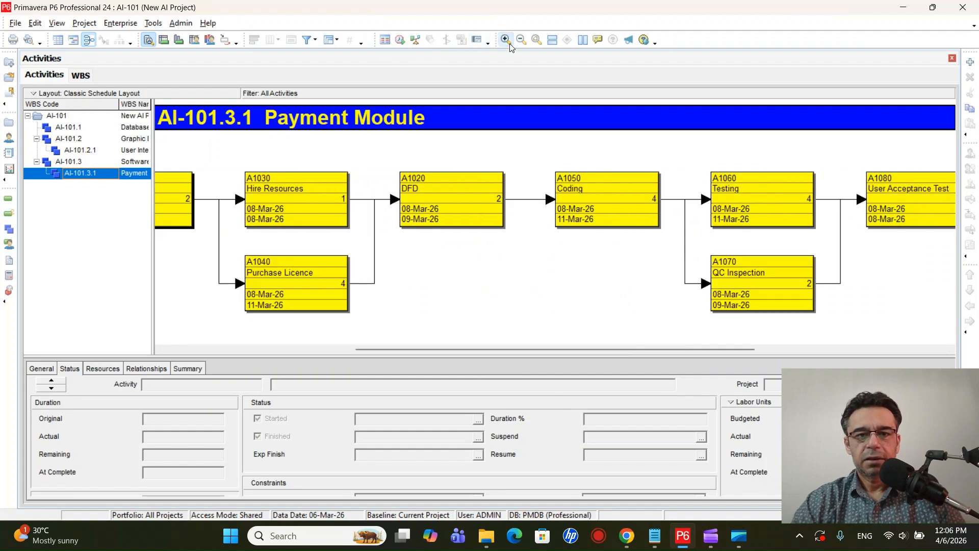
{"action": "left_click_drag", "start_coordinate": [484, 346], "coordinate": [356, 362]}
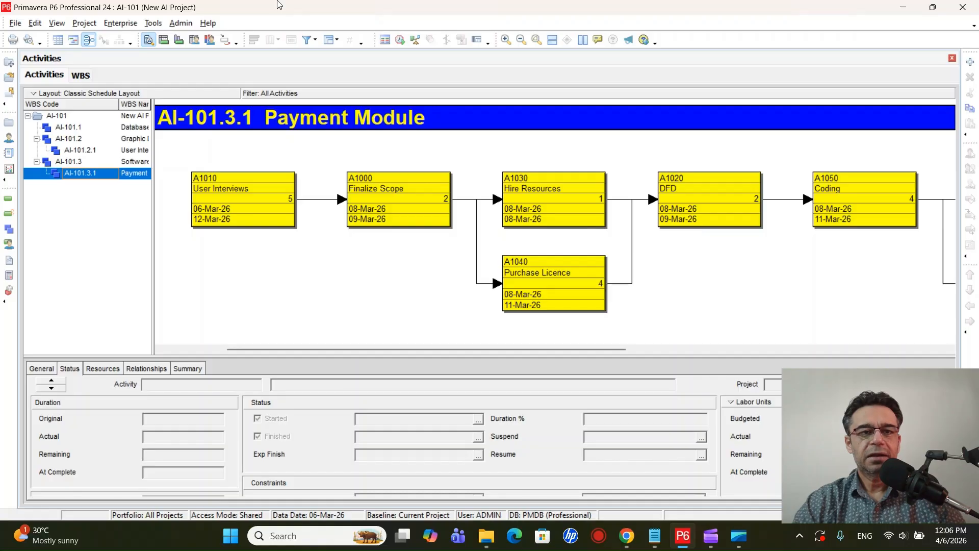
{"action": "left_click", "coordinate": [62, 42]}
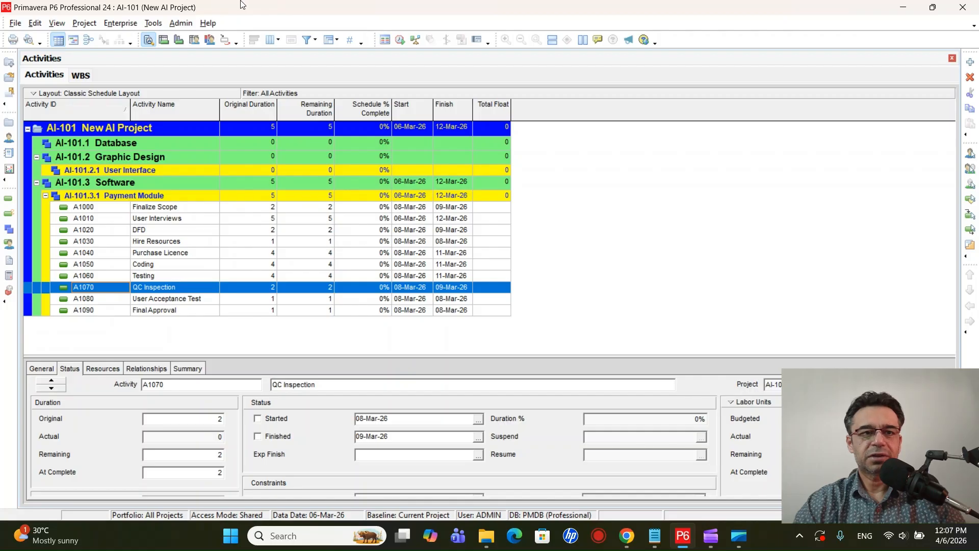
{"action": "left_click", "coordinate": [152, 24]}
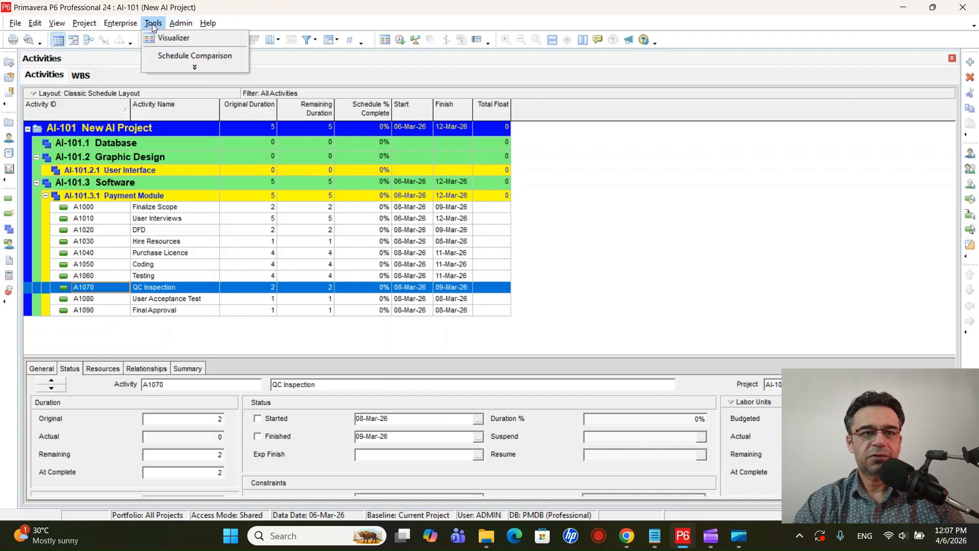
{"action": "left_click", "coordinate": [193, 68]}
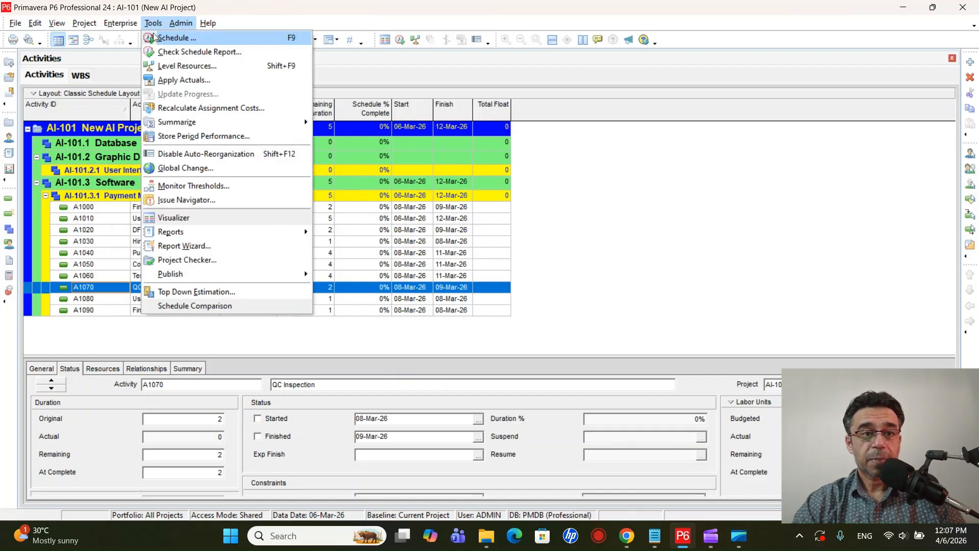
{"action": "left_click", "coordinate": [189, 38]}
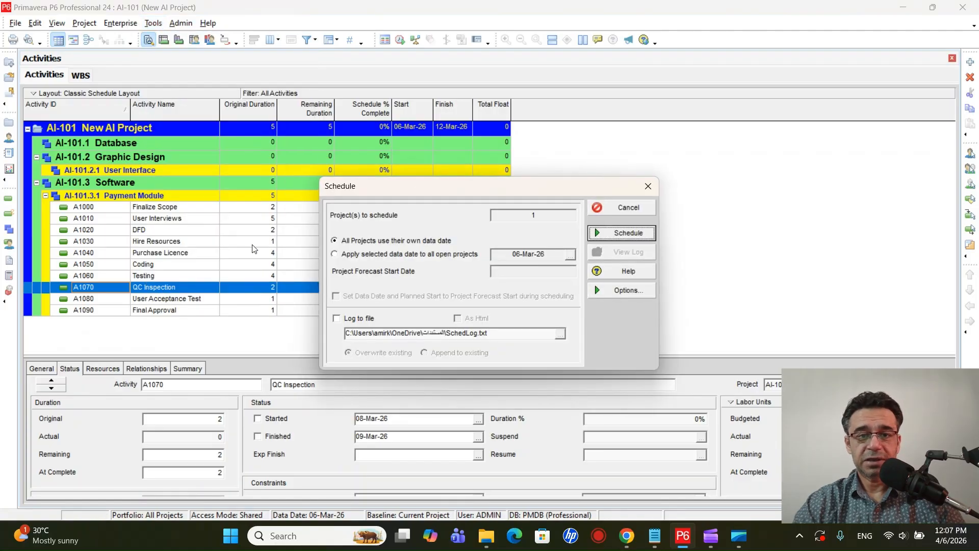
{"action": "left_click_drag", "start_coordinate": [463, 186], "coordinate": [629, 150]}
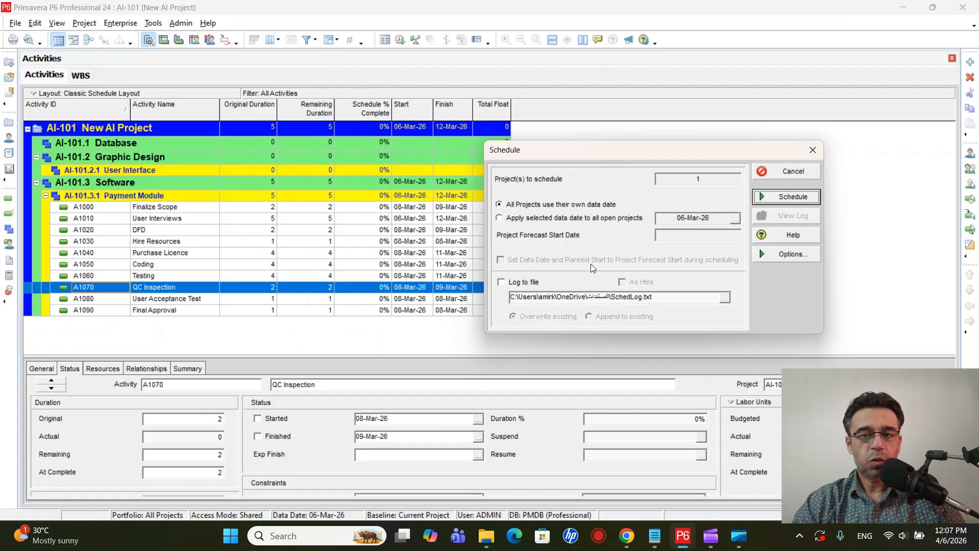
{"action": "left_click", "coordinate": [811, 150]}
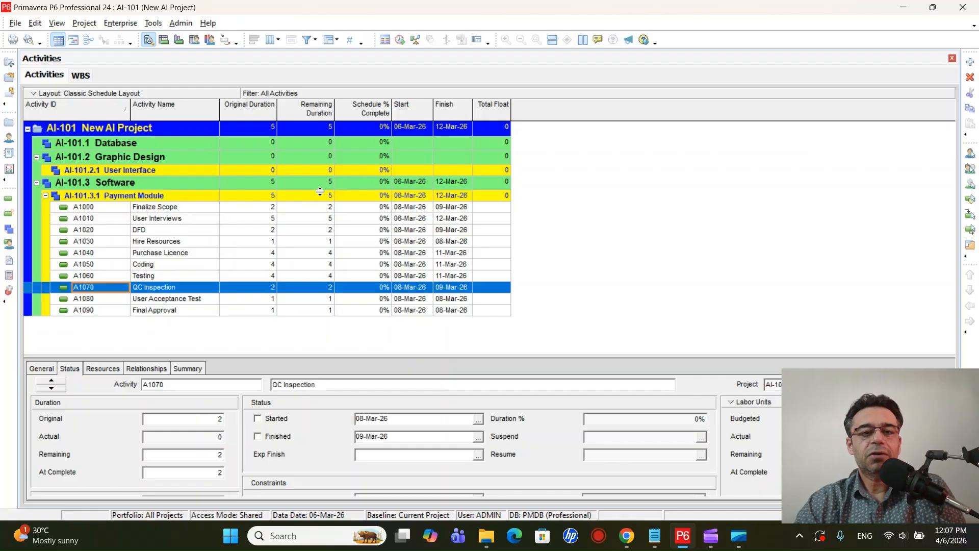
{"action": "left_click", "coordinate": [252, 208]}
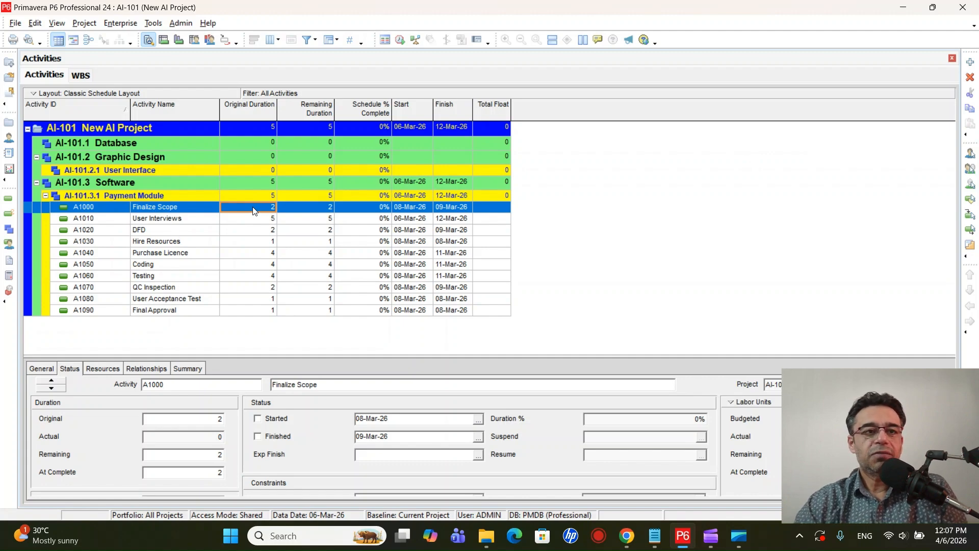
Step: Set the data date of the New AI Project (AI-101) to 13-Apr-26 in the enterprise project list
{"action": "left_click", "coordinate": [85, 23]}
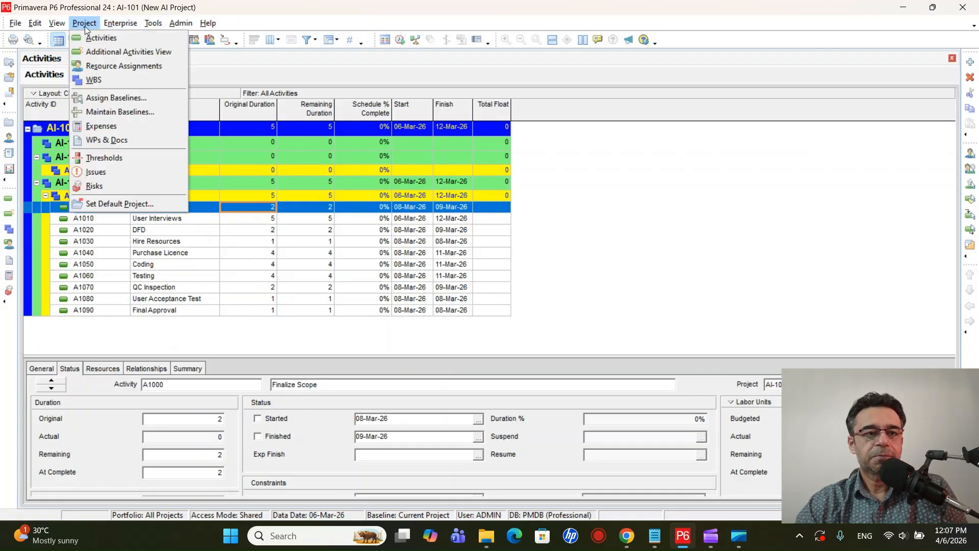
{"action": "left_click", "coordinate": [112, 24]}
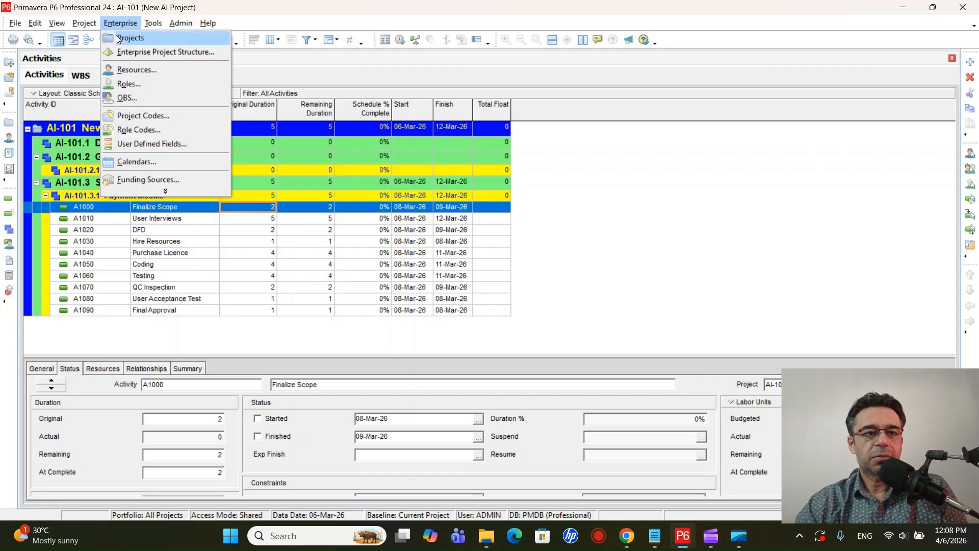
{"action": "left_click", "coordinate": [117, 36]}
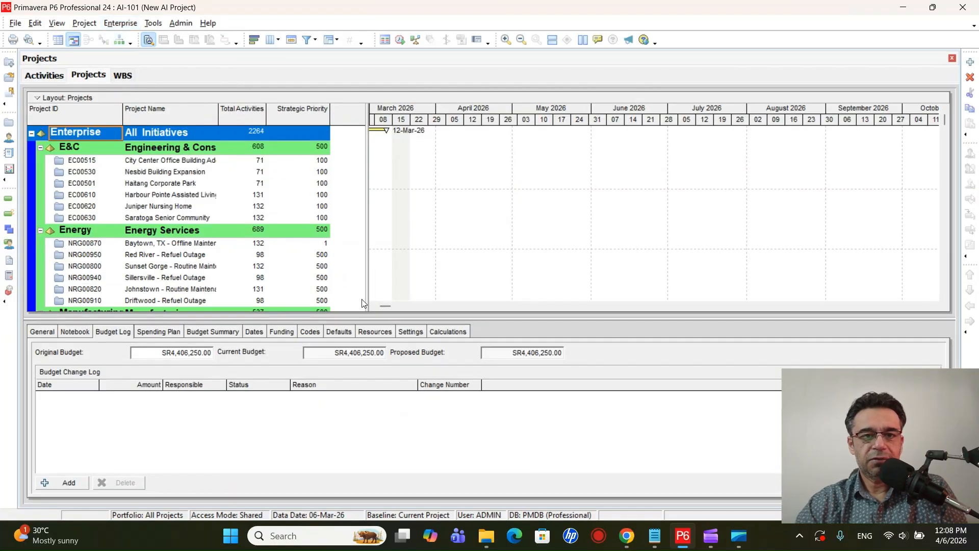
{"action": "scroll", "coordinate": [362, 303], "scroll_direction": "down", "scroll_amount": 15}
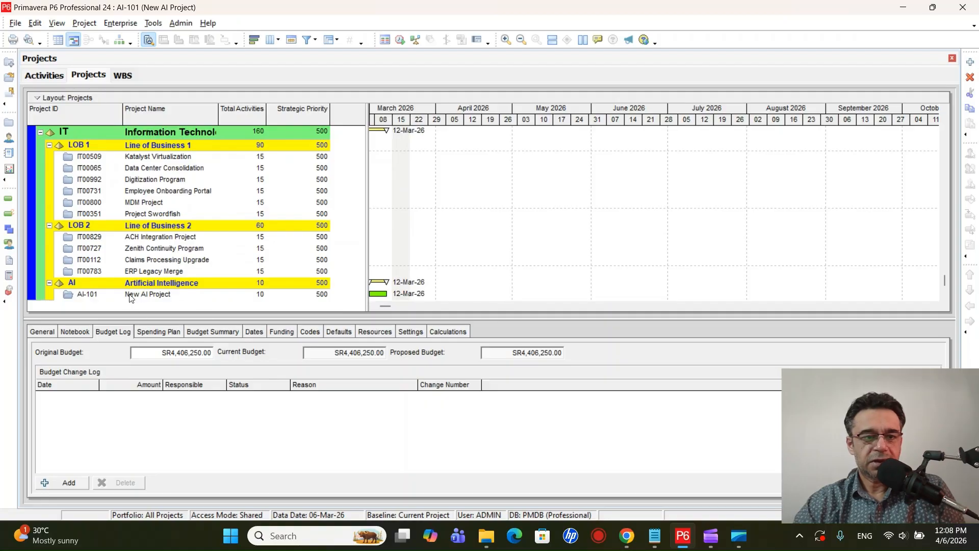
{"action": "left_click", "coordinate": [143, 294]}
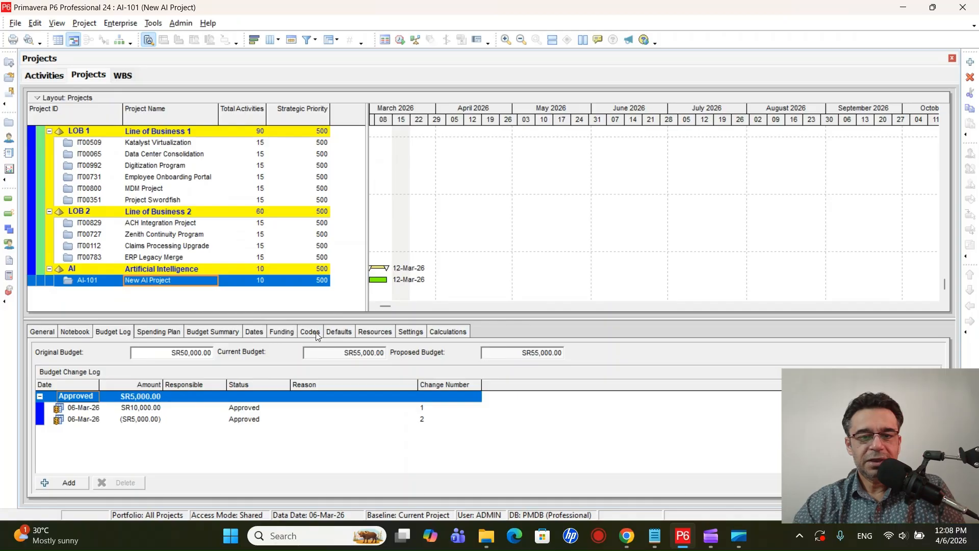
{"action": "left_click", "coordinate": [255, 333]}
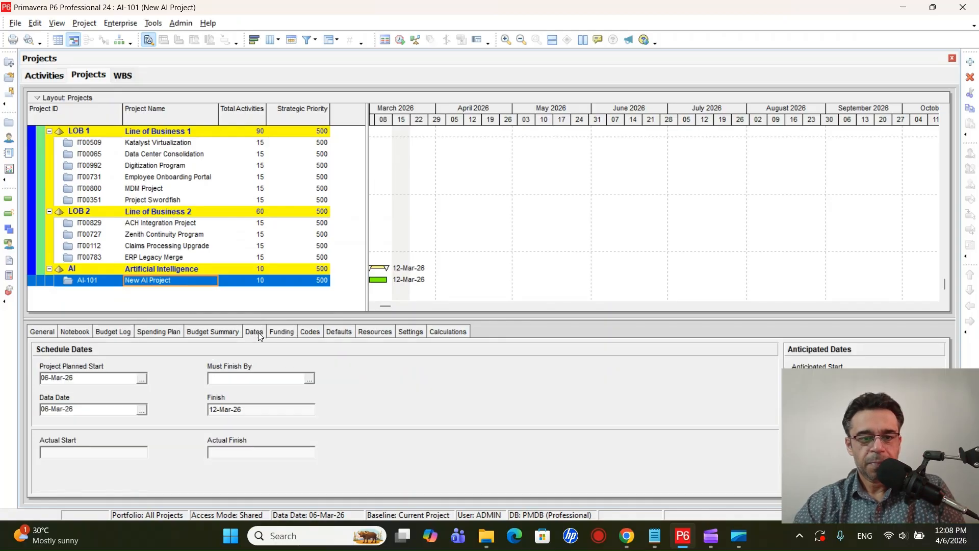
{"action": "left_click", "coordinate": [142, 409]}
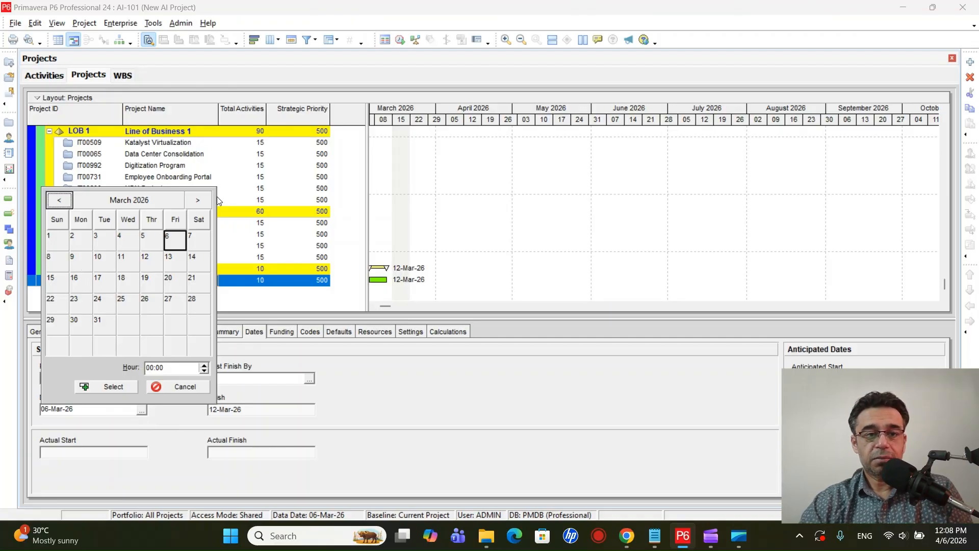
{"action": "left_click", "coordinate": [204, 202]}
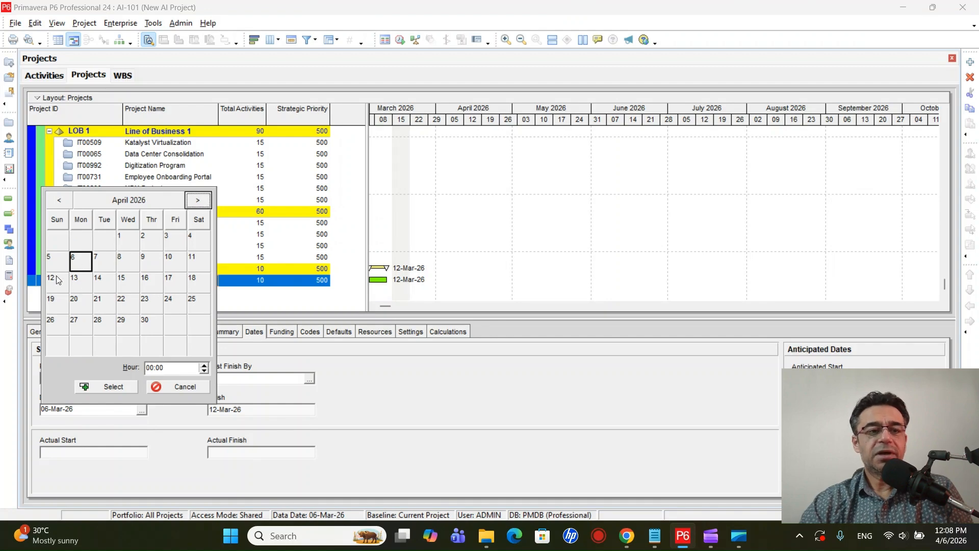
{"action": "left_click", "coordinate": [82, 287]}
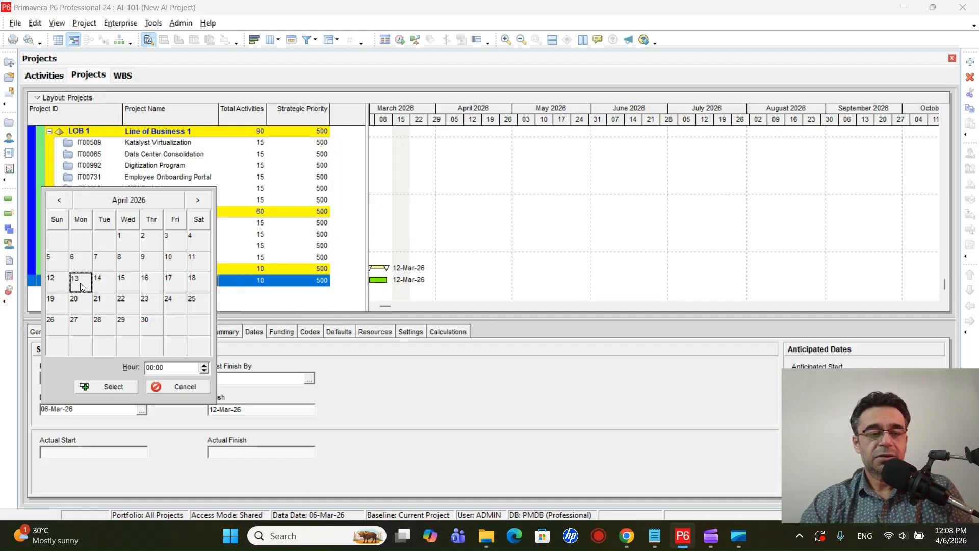
{"action": "left_click", "coordinate": [91, 387]}
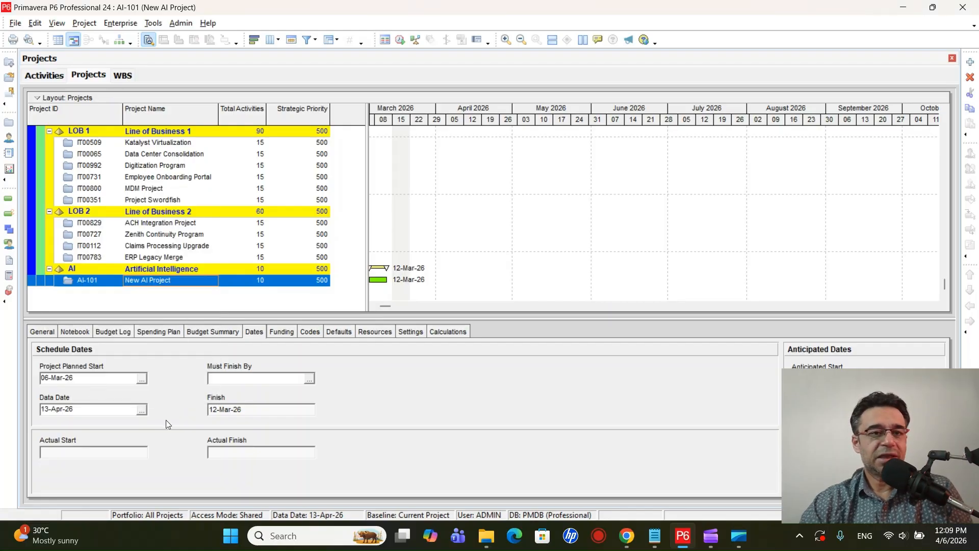
Step: Return to the project's activities and schedule the New AI Project using its own data date
{"action": "left_click", "coordinate": [44, 75]}
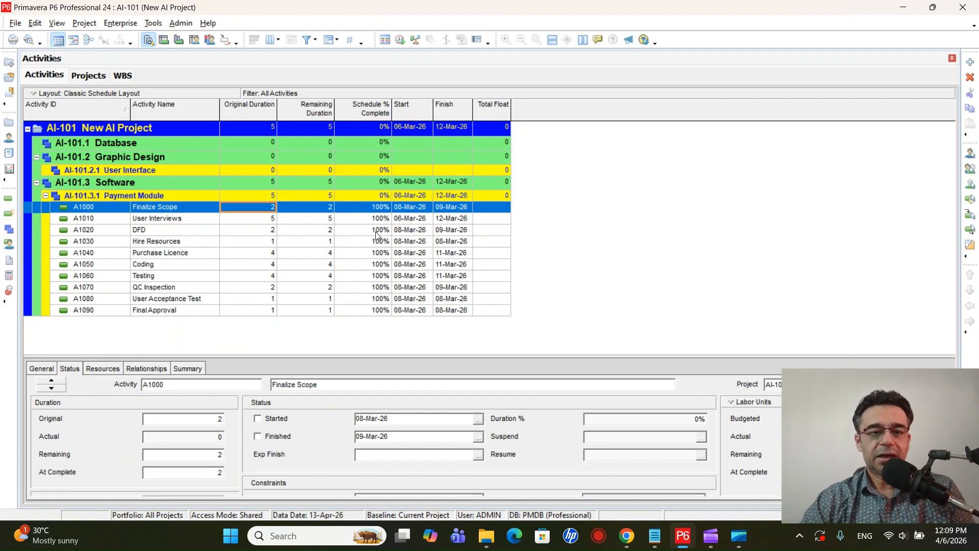
{"action": "left_click", "coordinate": [159, 24]}
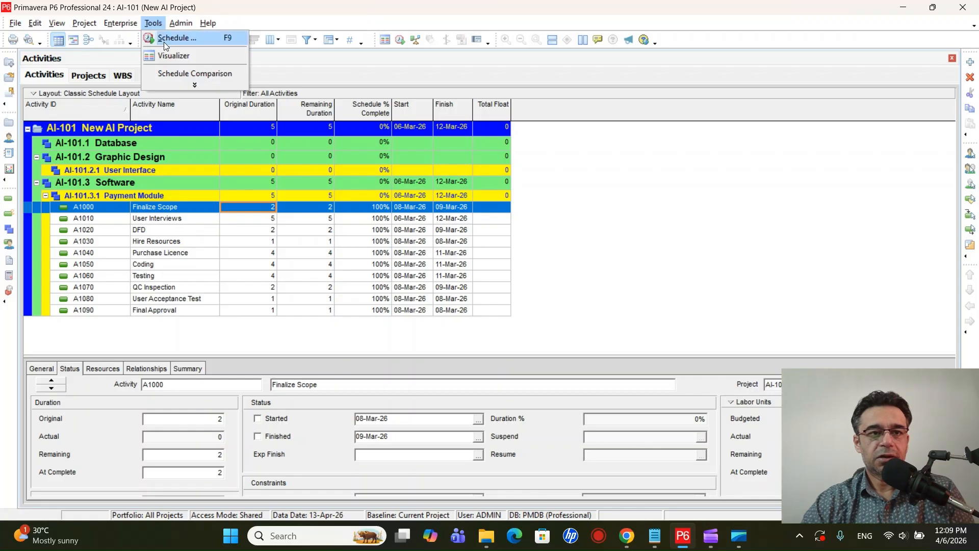
{"action": "left_click", "coordinate": [164, 41]}
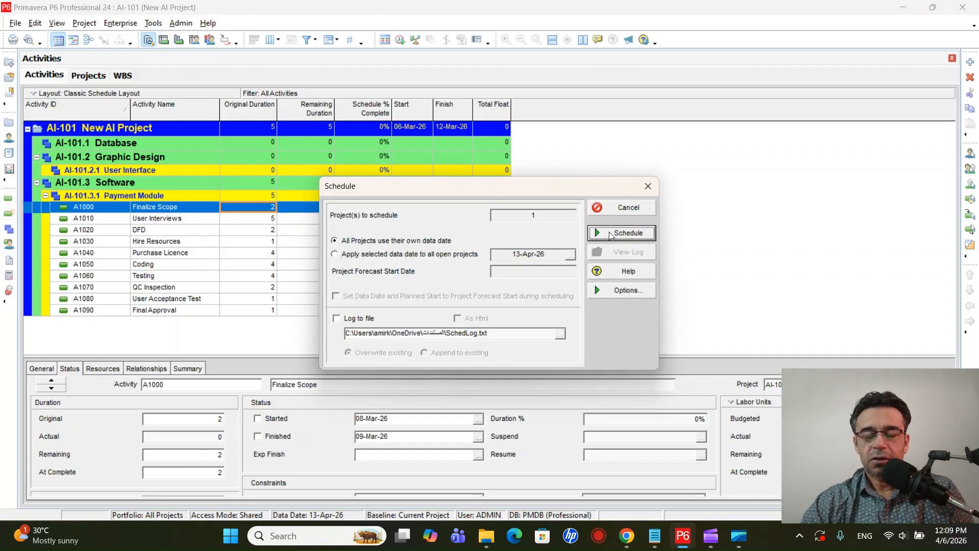
{"action": "left_click_drag", "start_coordinate": [553, 188], "coordinate": [758, 97]}
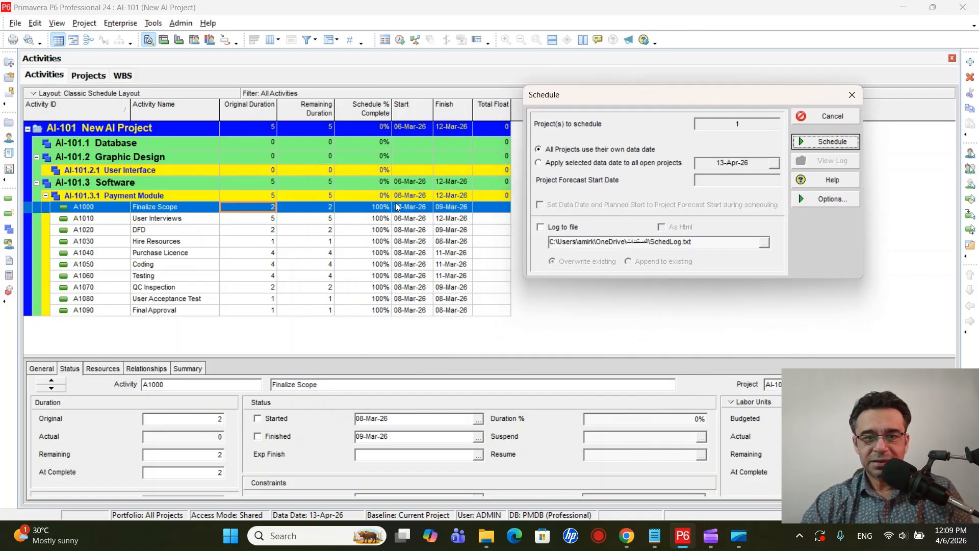
{"action": "left_click", "coordinate": [805, 144]}
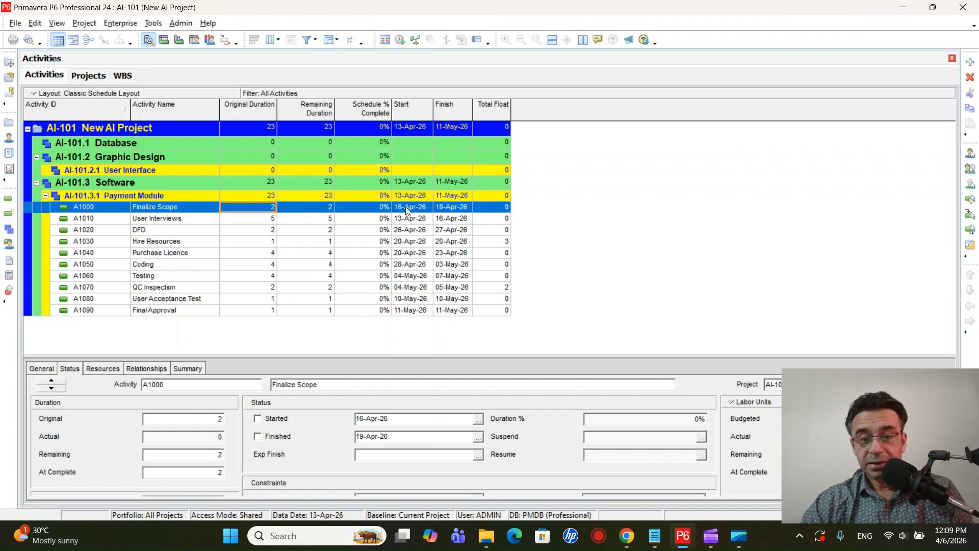
Step: Display the Payment Module's activity network at a readable size
{"action": "left_click", "coordinate": [87, 39]}
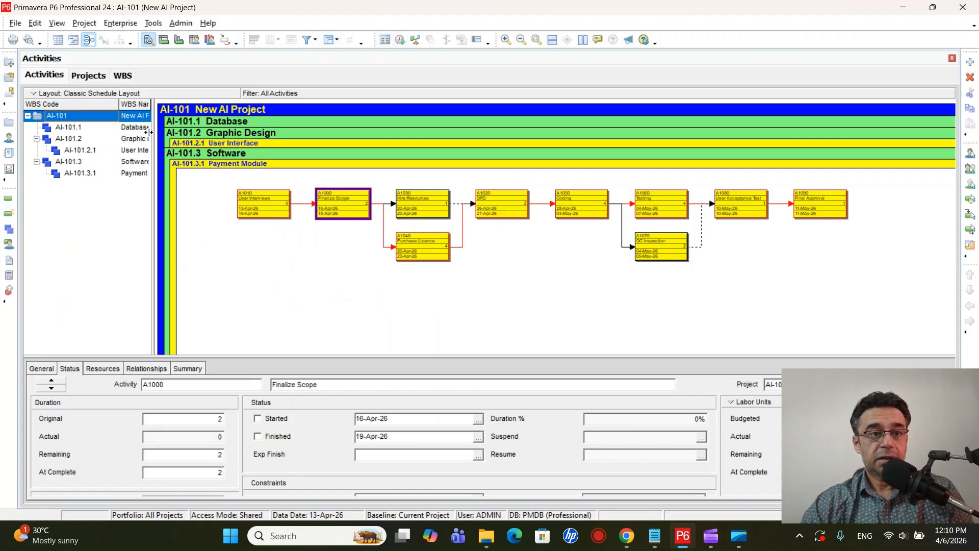
{"action": "left_click", "coordinate": [79, 174]}
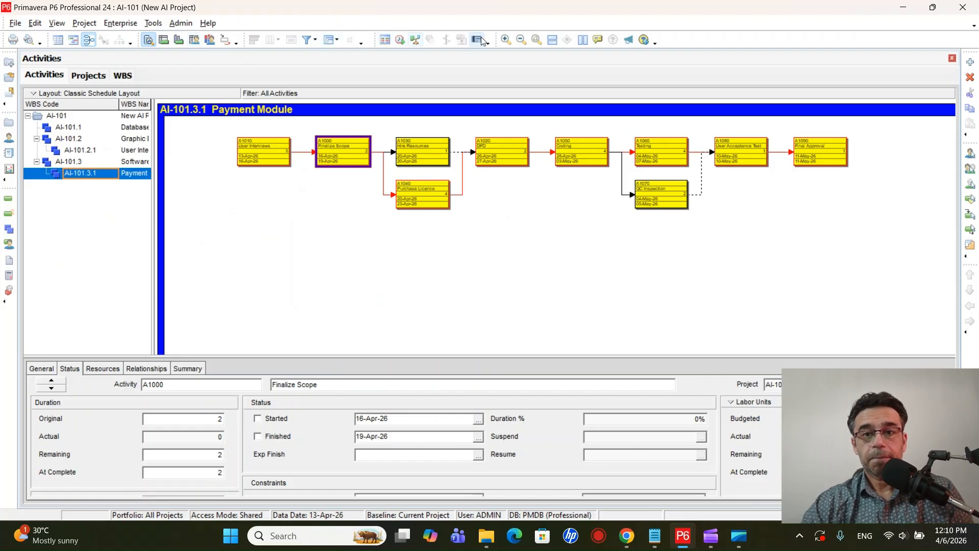
{"action": "left_click", "coordinate": [507, 40]}
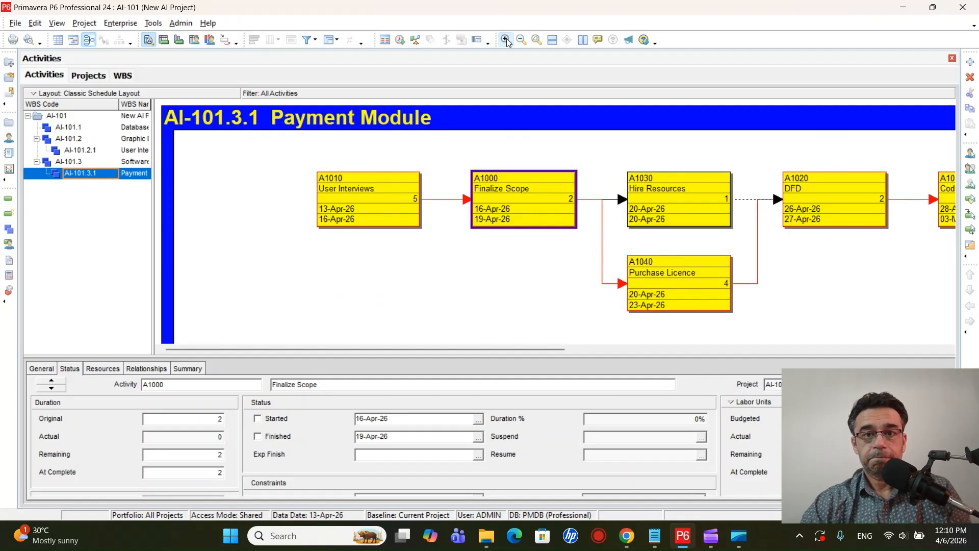
{"action": "left_click", "coordinate": [463, 279]}
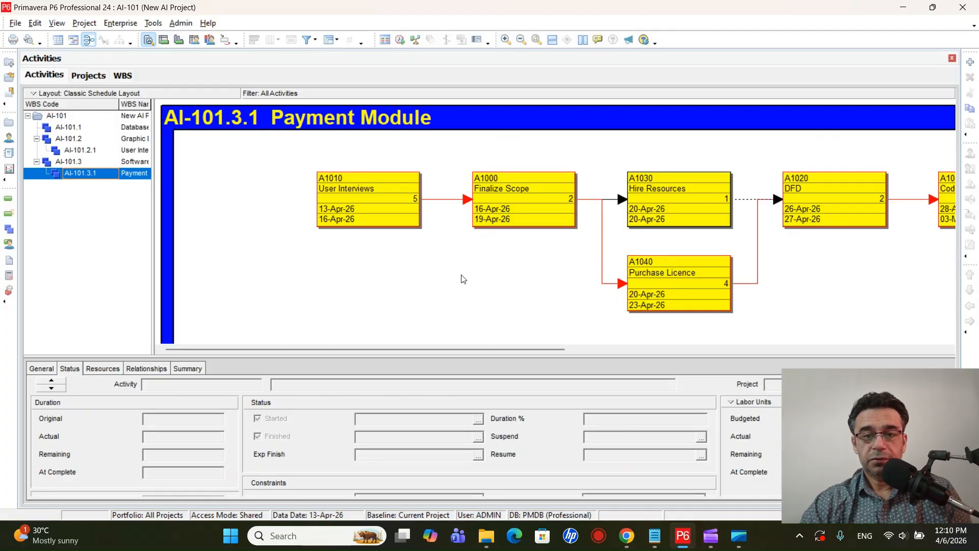
{"action": "left_click", "coordinate": [506, 40]}
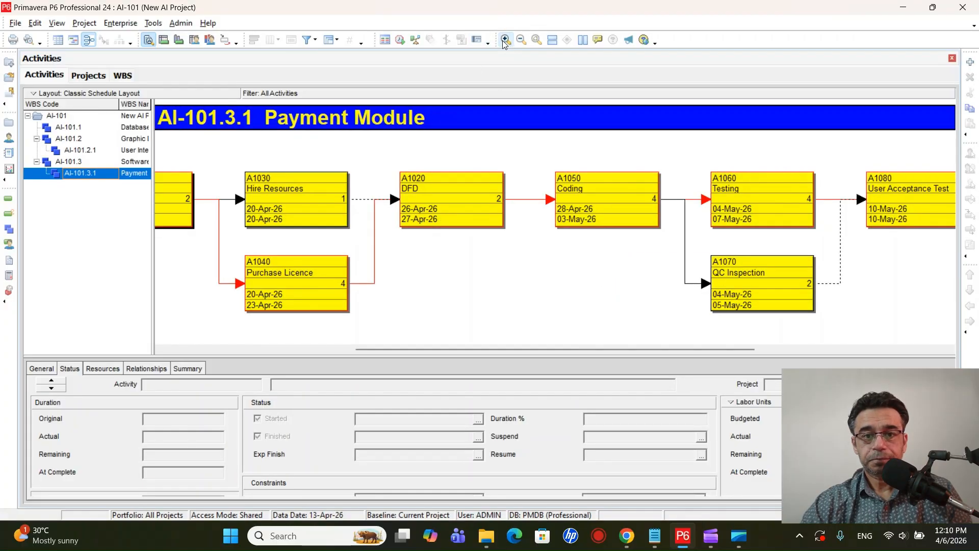
Step: Examine the critical path and the rescheduled dates through the Payment Module network, from User Interviews to Final Approval
{"action": "left_click_drag", "start_coordinate": [478, 350], "coordinate": [346, 366]}
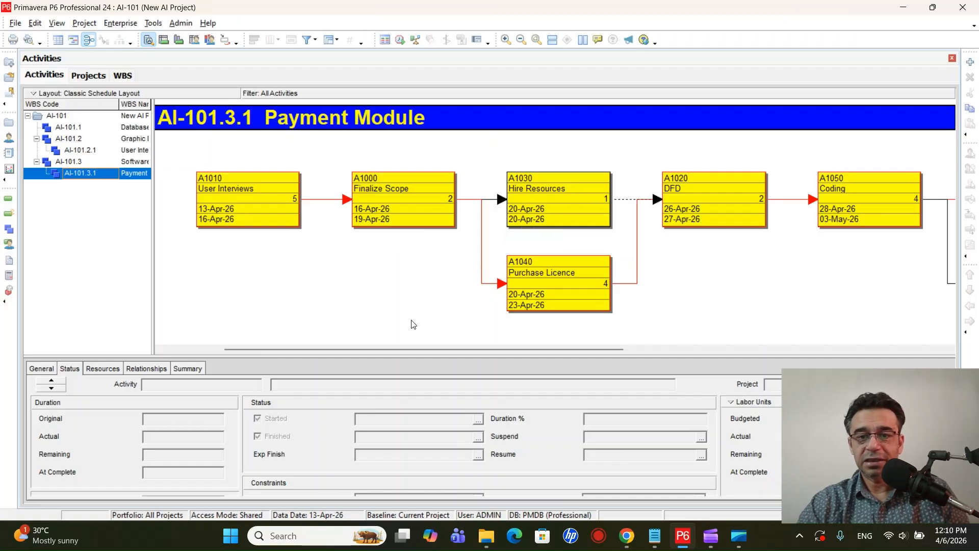
{"action": "left_click_drag", "start_coordinate": [497, 350], "coordinate": [488, 369]}
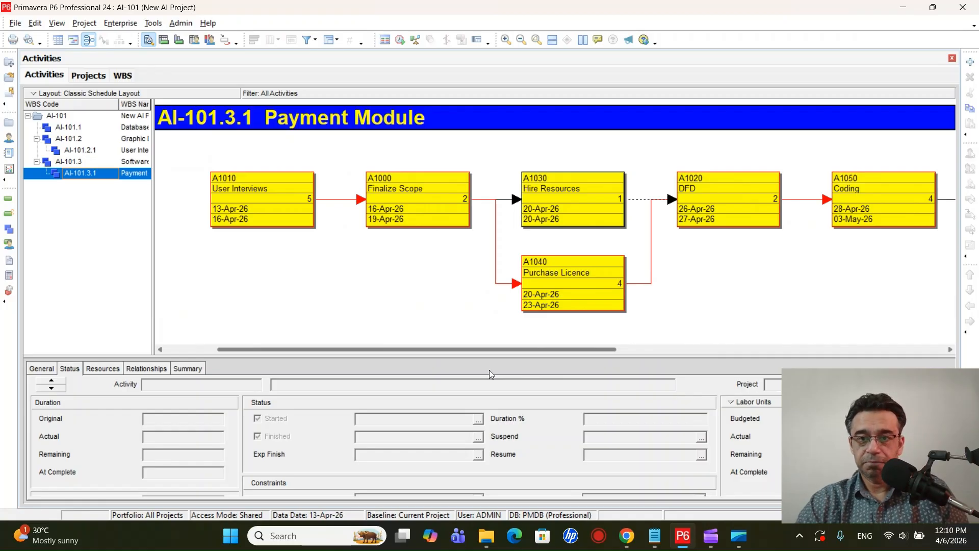
{"action": "mouse_move", "coordinate": [489, 369]}
{"action": "left_mouse_down"}
{"action": "mouse_move", "coordinate": [610, 348]}
{"action": "mouse_move", "coordinate": [740, 357]}
{"action": "mouse_move", "coordinate": [604, 373]}
{"action": "mouse_move", "coordinate": [503, 369]}
{"action": "left_mouse_up"}
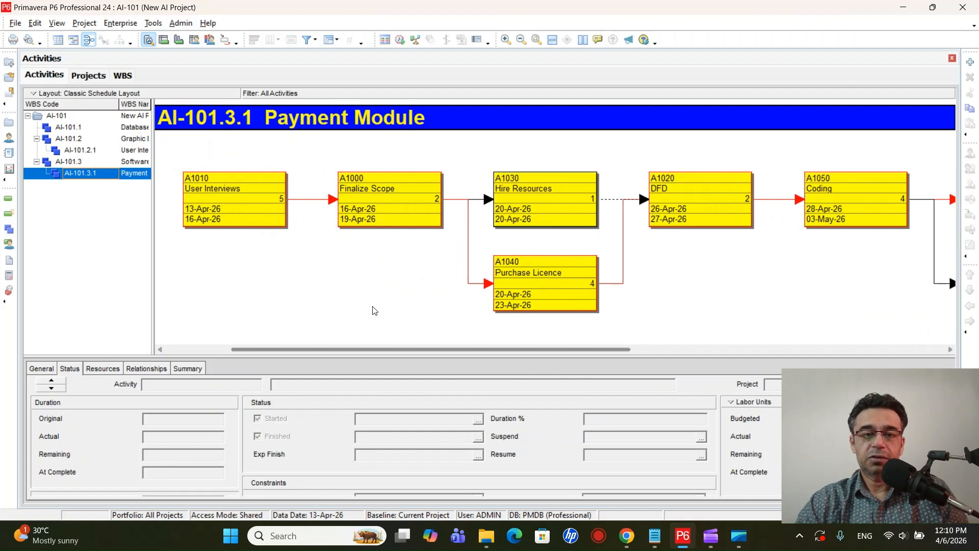
{"action": "left_click_drag", "start_coordinate": [400, 357], "coordinate": [403, 419]}
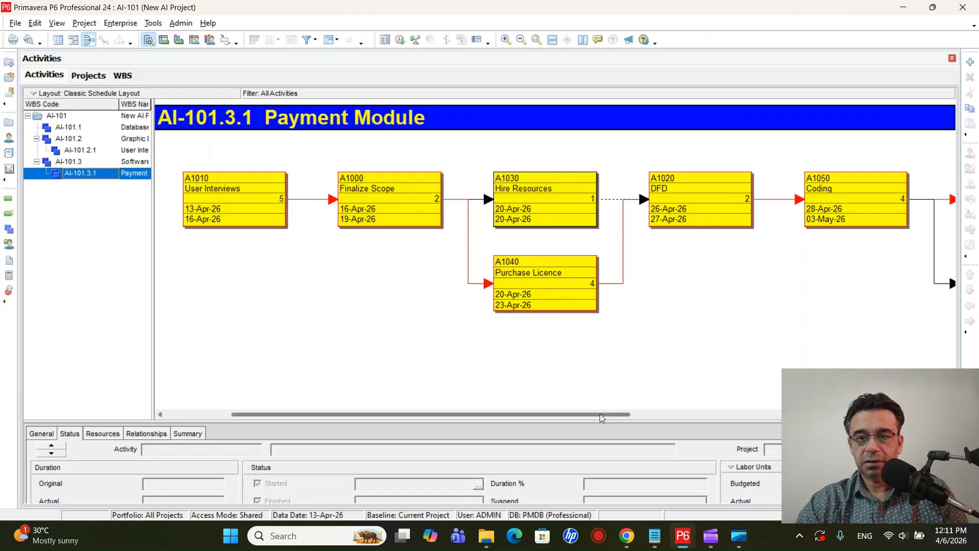
{"action": "left_click_drag", "start_coordinate": [600, 418], "coordinate": [642, 416]}
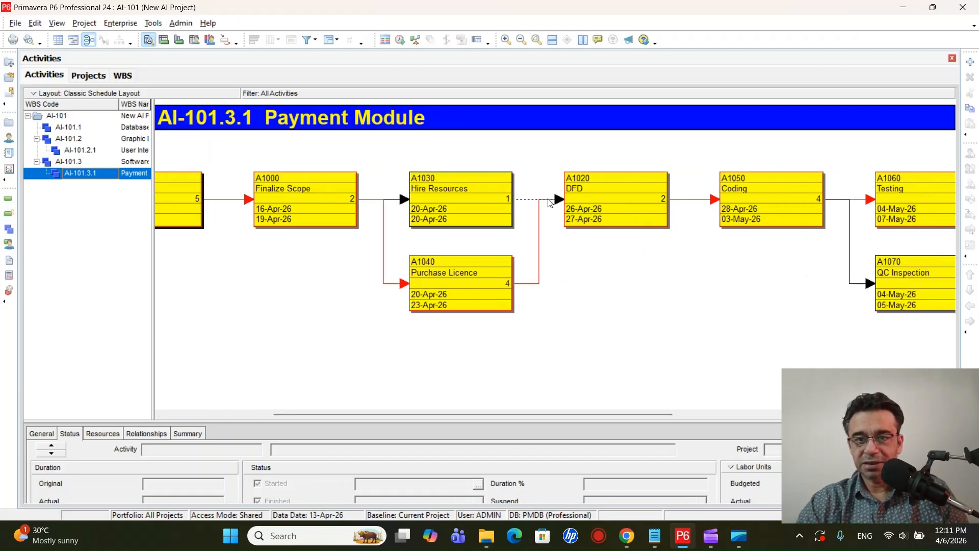
{"action": "left_click_drag", "start_coordinate": [614, 414], "coordinate": [724, 416]}
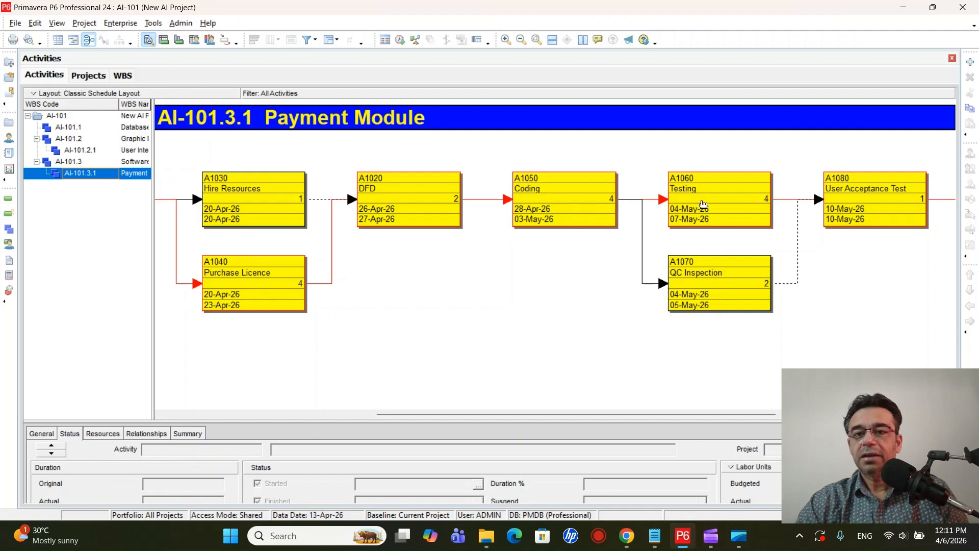
{"action": "left_click_drag", "start_coordinate": [654, 414], "coordinate": [745, 430]}
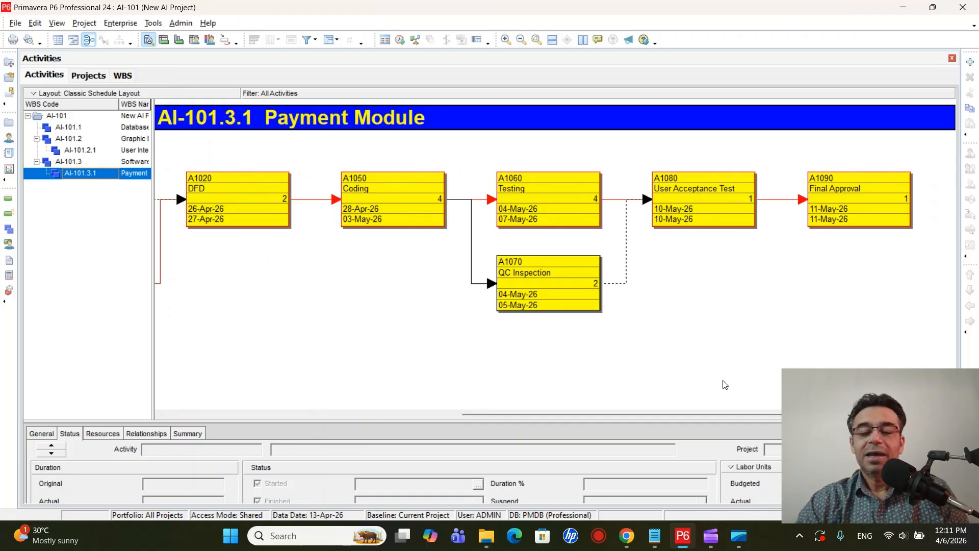
{"action": "left_click_drag", "start_coordinate": [651, 413], "coordinate": [693, 427]}
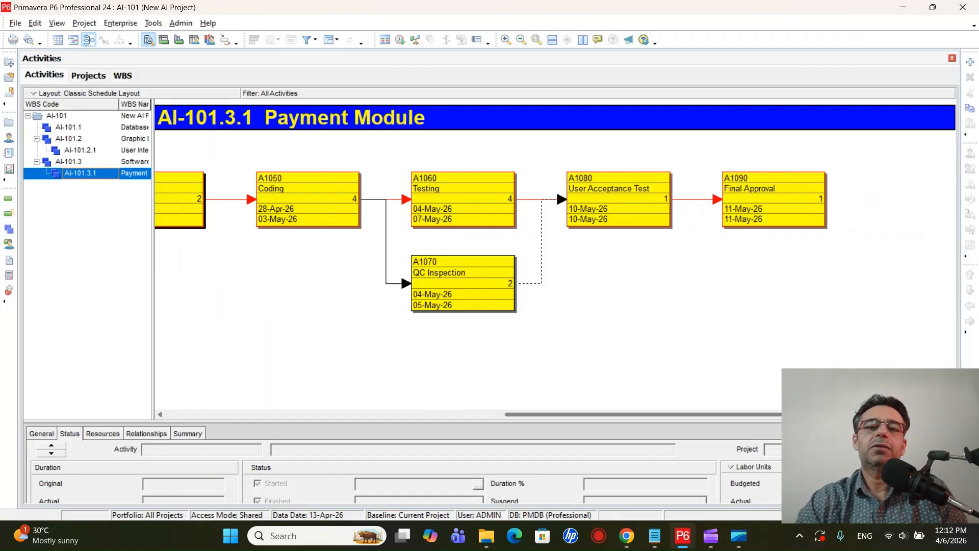
Step: Recheck the Payment Module network, and replace it with the activity table and Gantt chart of the New AI Project
{"action": "left_click_drag", "start_coordinate": [816, 415], "coordinate": [534, 466]}
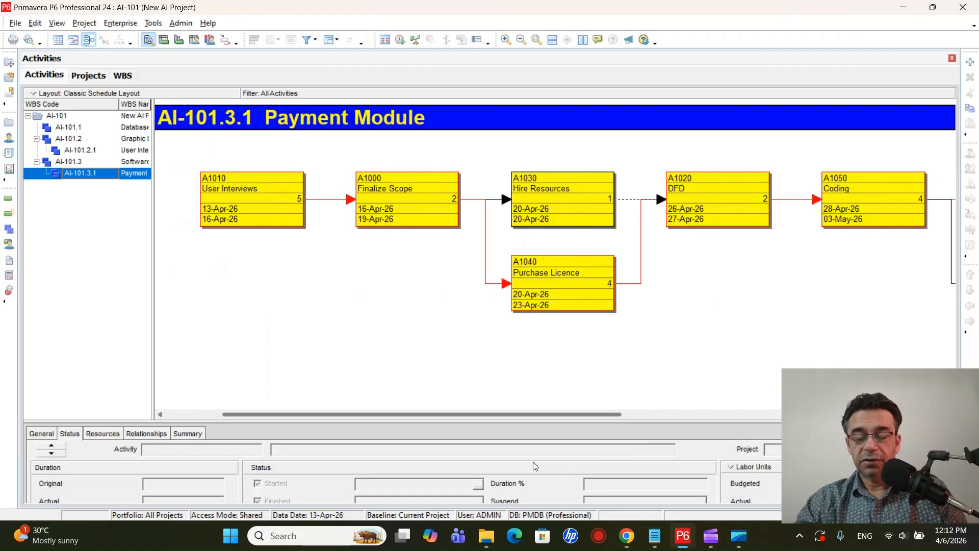
{"action": "scroll", "coordinate": [556, 255], "scroll_direction": "right", "scroll_amount": 10}
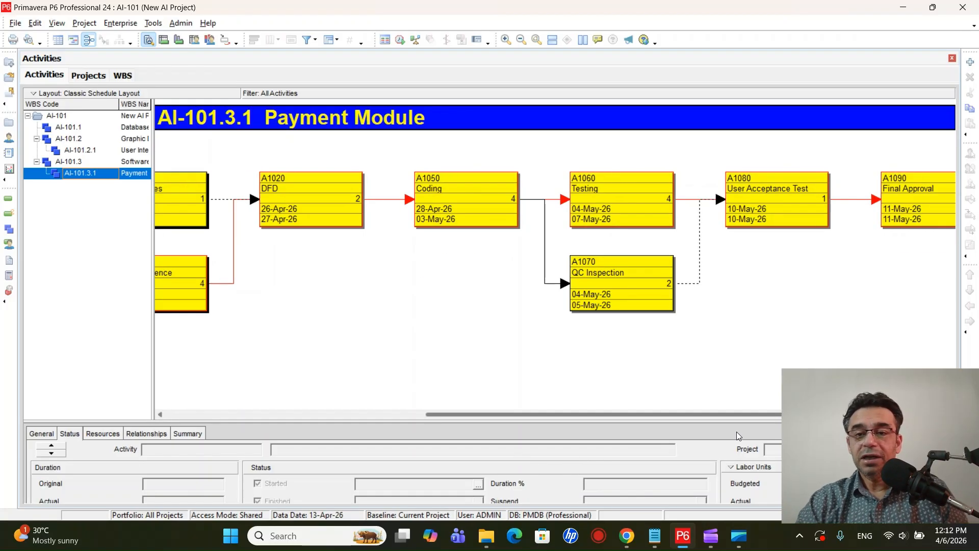
{"action": "scroll", "coordinate": [758, 426], "scroll_direction": "left", "scroll_amount": 10}
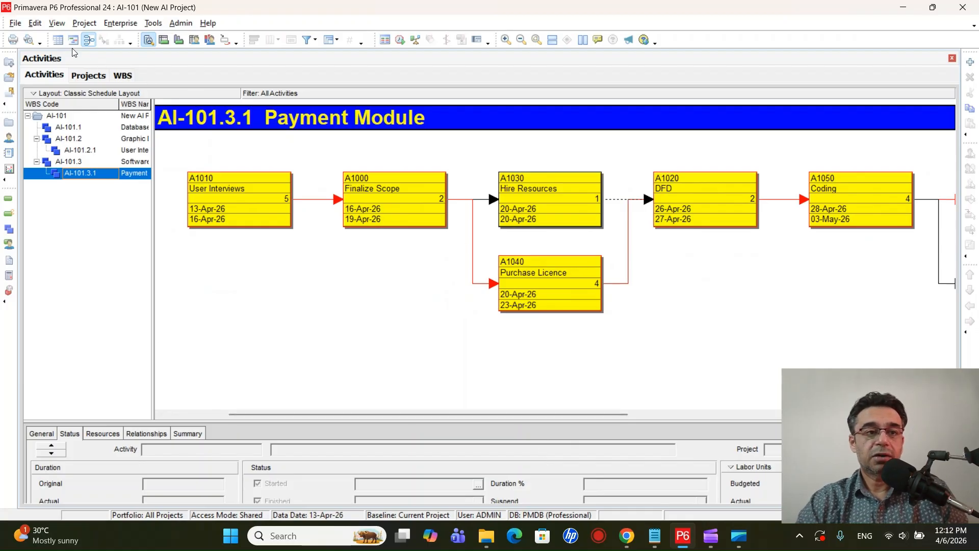
{"action": "left_click", "coordinate": [59, 41]}
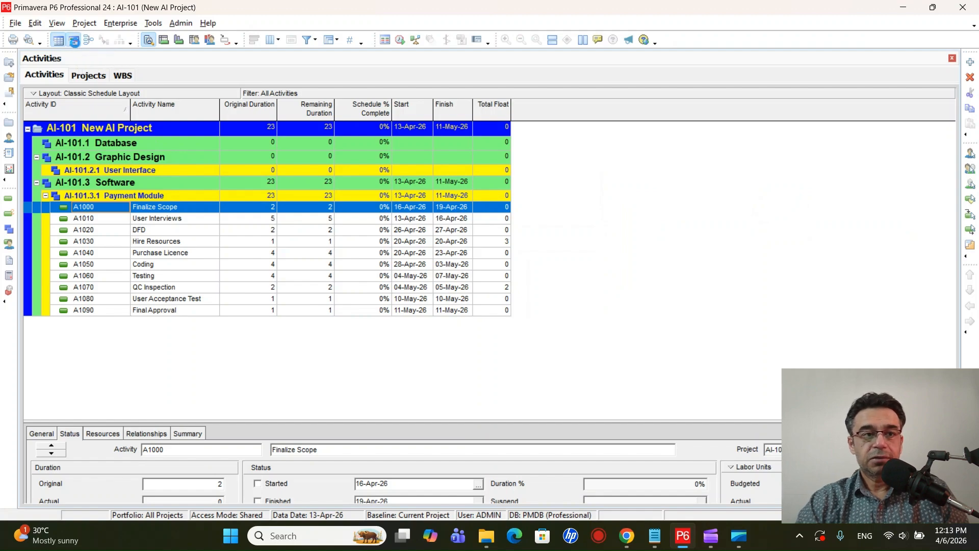
{"action": "left_click", "coordinate": [74, 42]}
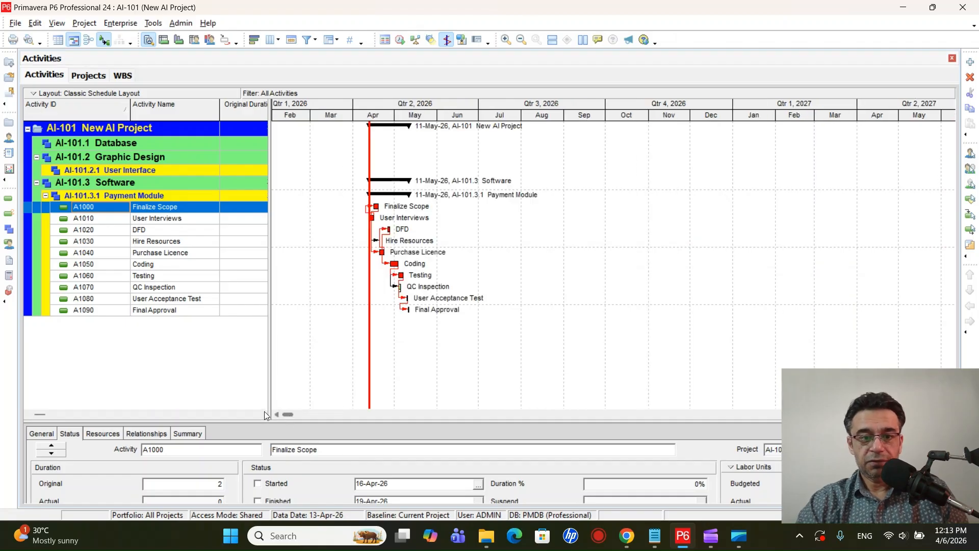
Step: Enlarge the Gantt chart's timescale to individual days and show the User Interviews bar at the project start
{"action": "left_click", "coordinate": [507, 40]}
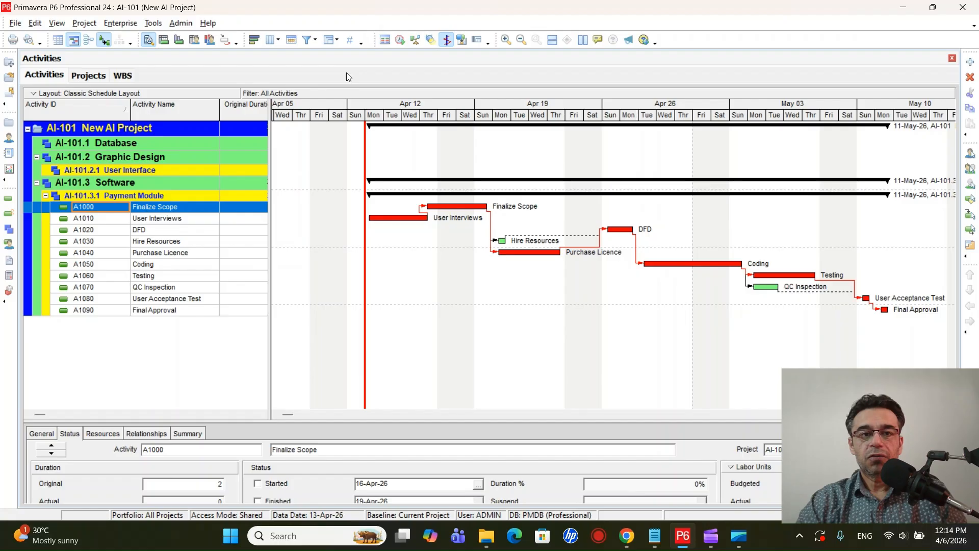
{"action": "left_click", "coordinate": [505, 40]}
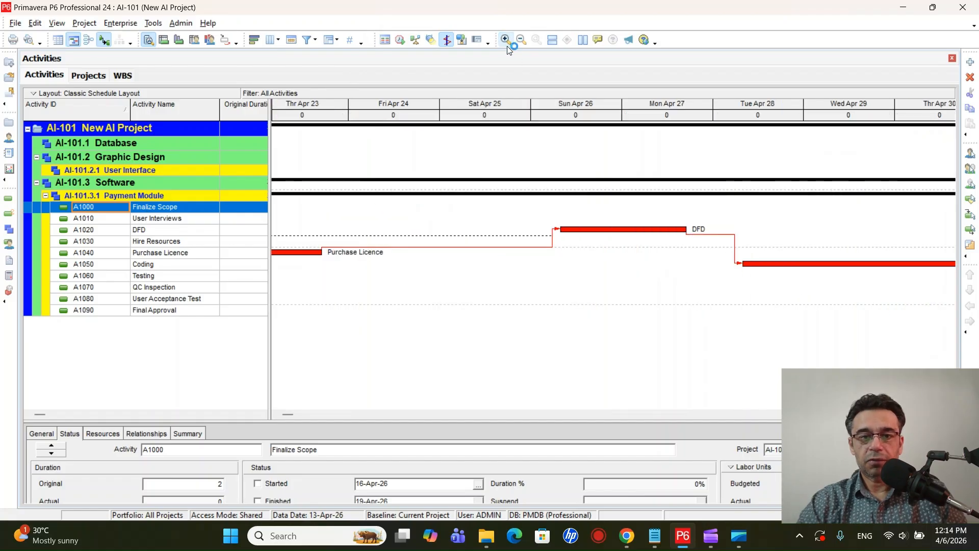
{"action": "left_click_drag", "start_coordinate": [276, 413], "coordinate": [275, 415]}
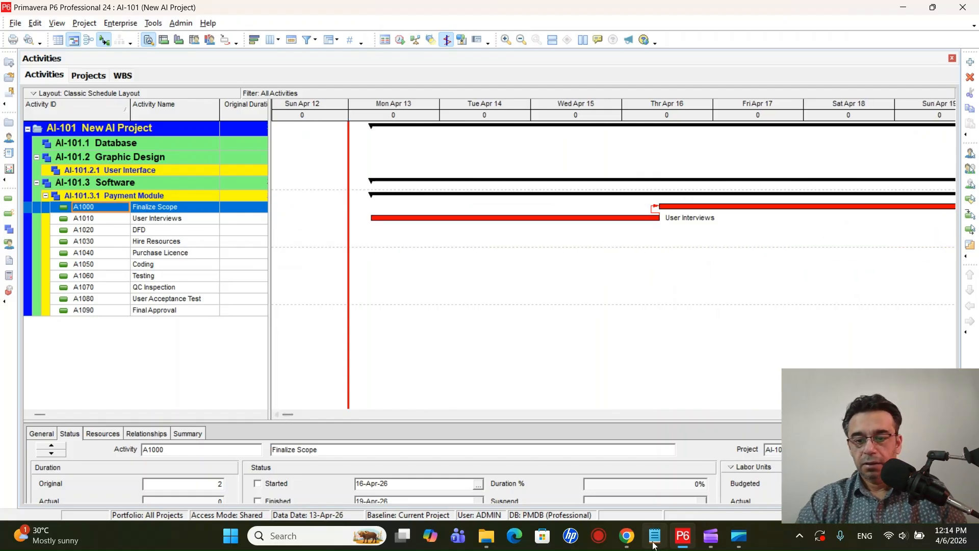
Step: Switch to the Notepad notes with the numbered list of project planning steps
{"action": "left_click", "coordinate": [654, 536]}
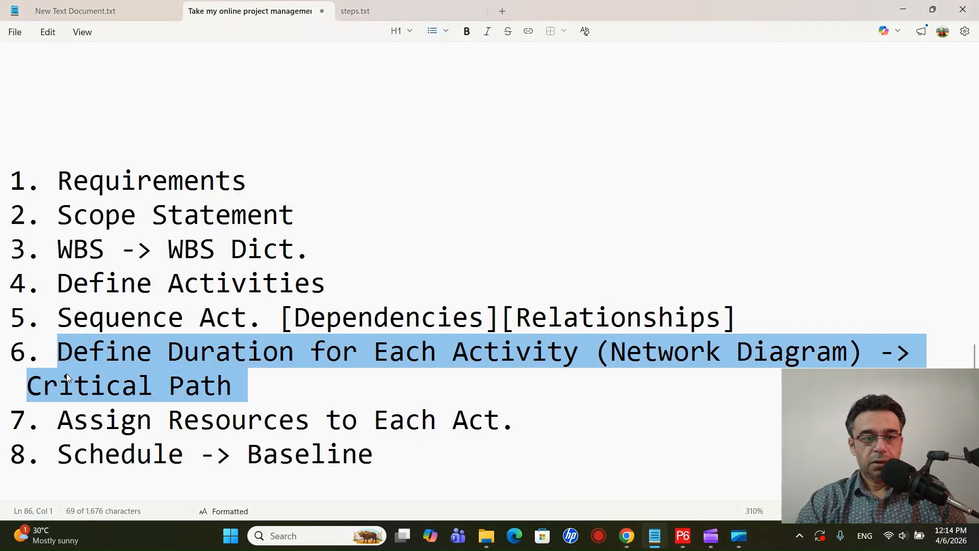